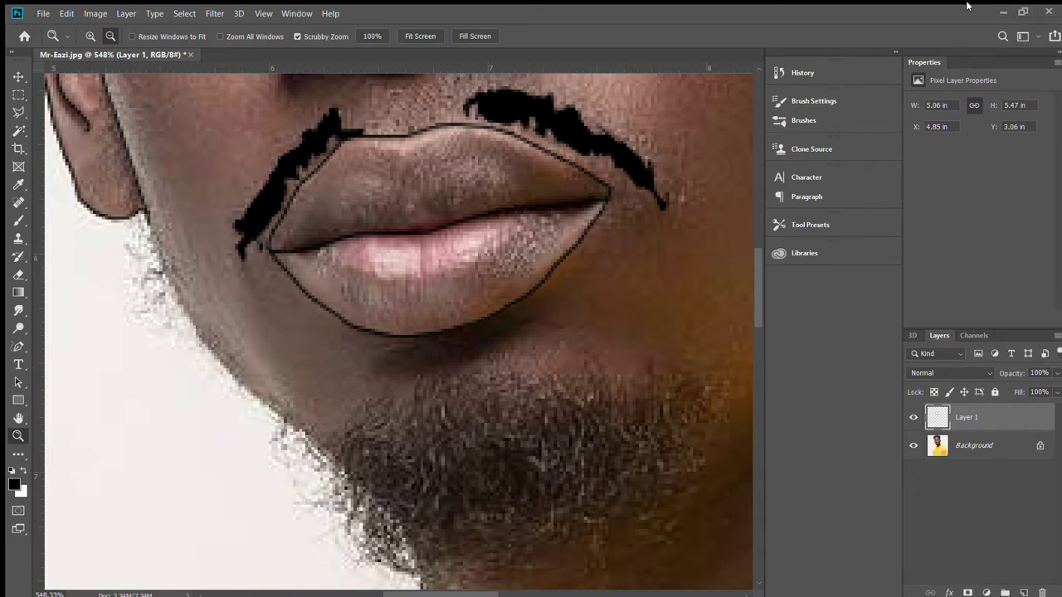
Step: Scroll around the lips and chin beard to inspect them
scroll(409, 171, "down", 1)
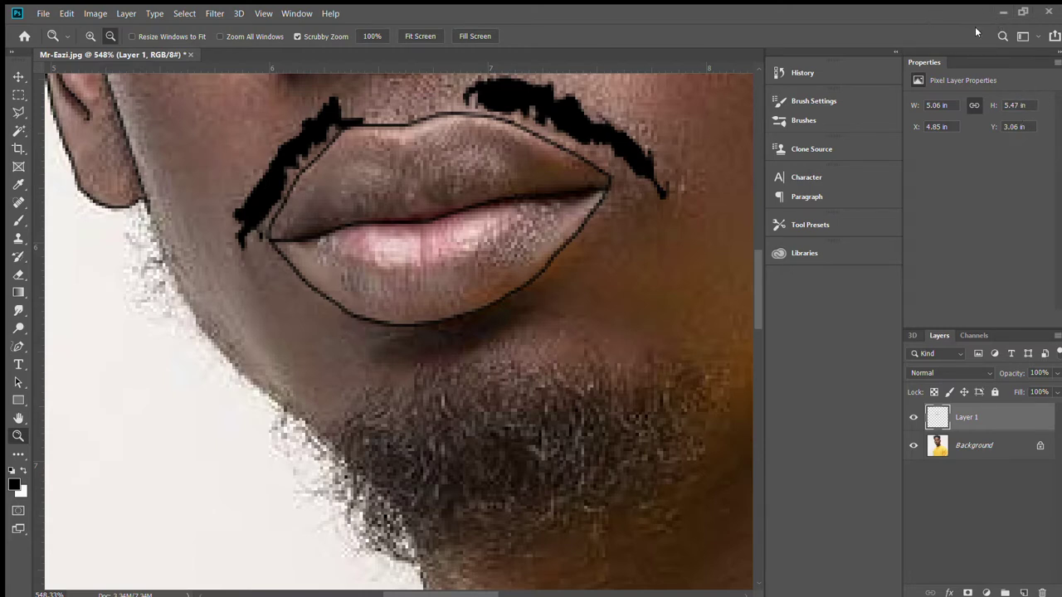
scroll(558, 304, "up", 1)
scroll(558, 304, "up", 2)
scroll(557, 310, "up", 3)
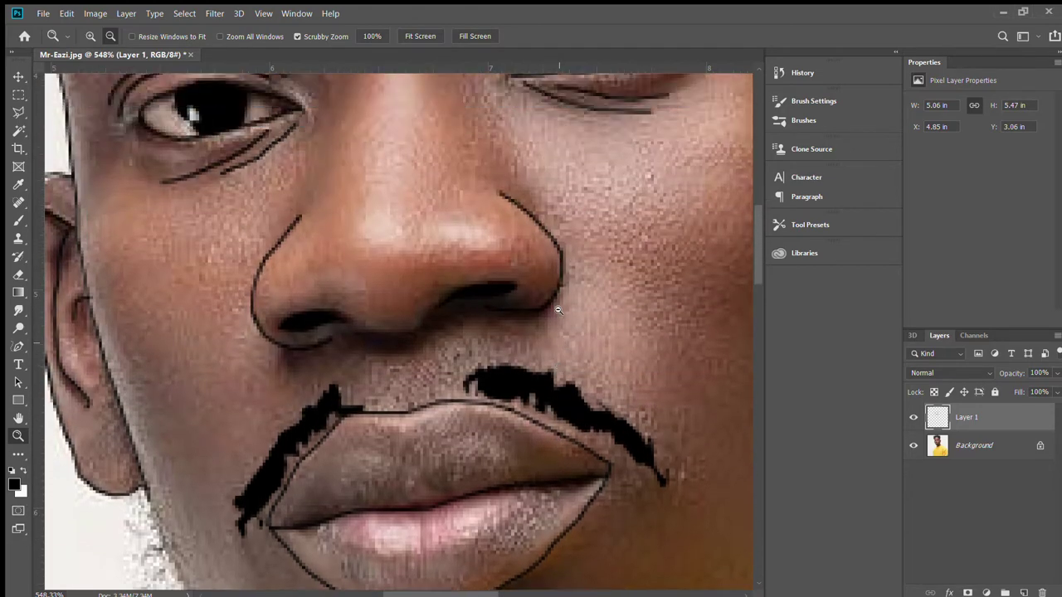
scroll(558, 310, "up", 2)
scroll(552, 324, "down", 3)
scroll(543, 340, "down", 2)
scroll(536, 362, "down", 1)
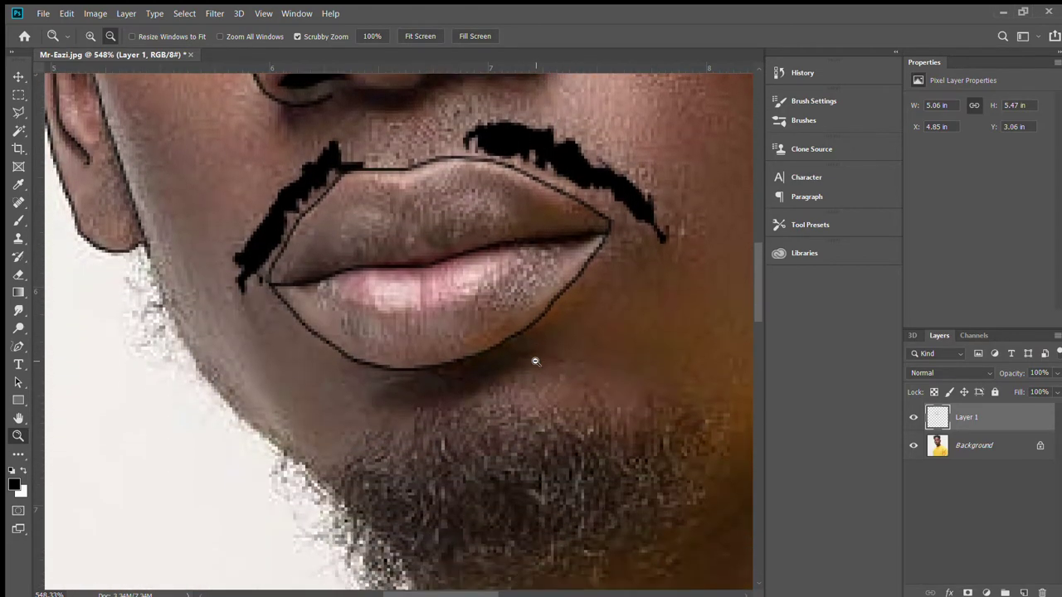
scroll(535, 362, "down", 2)
scroll(535, 362, "down", 1)
scroll(535, 362, "down", 1)
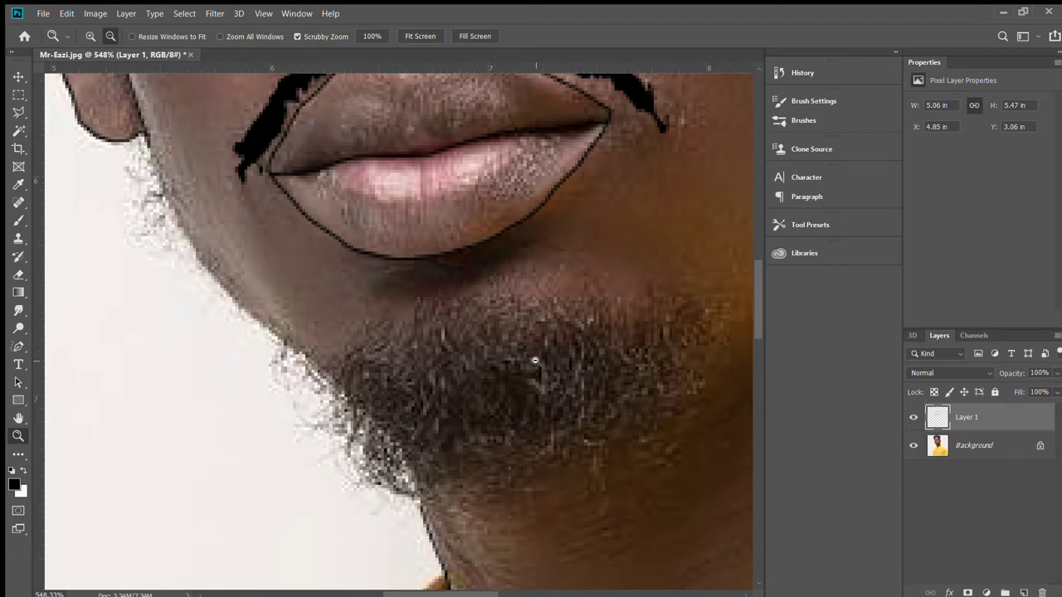
scroll(189, 298, "up", 2)
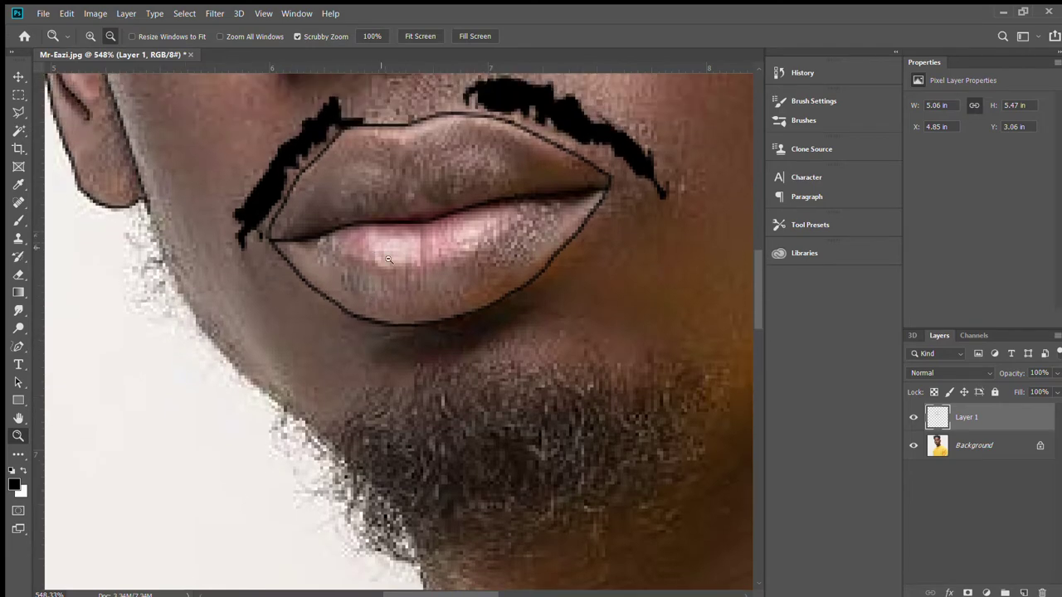
Step: Select the Freeform Pen tool in Path mode, ready to trace the beard
left_click(19, 346)
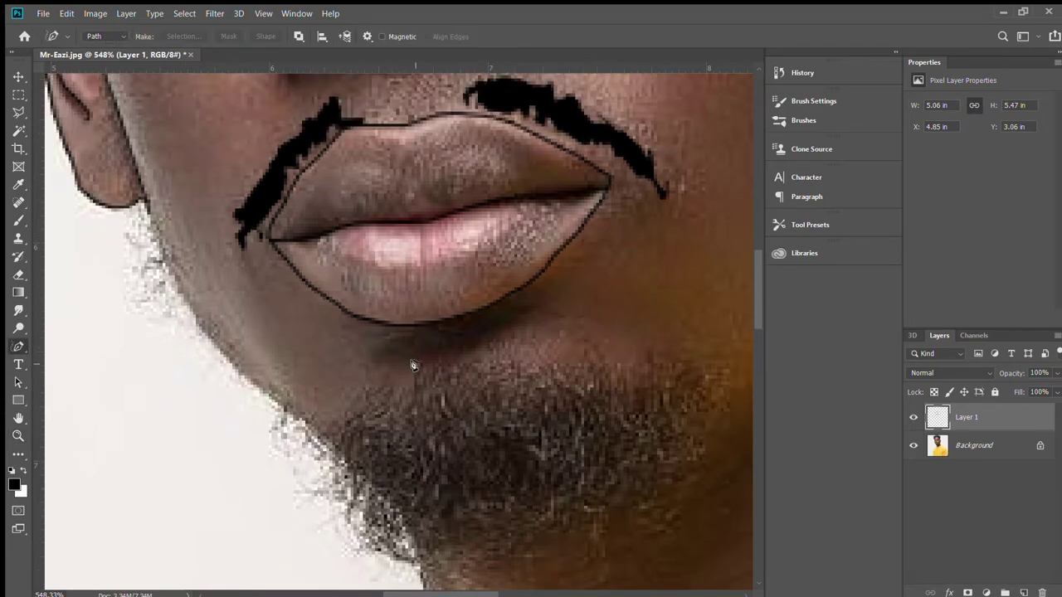
scroll(415, 366, "up", 3)
scroll(416, 365, "down", 4)
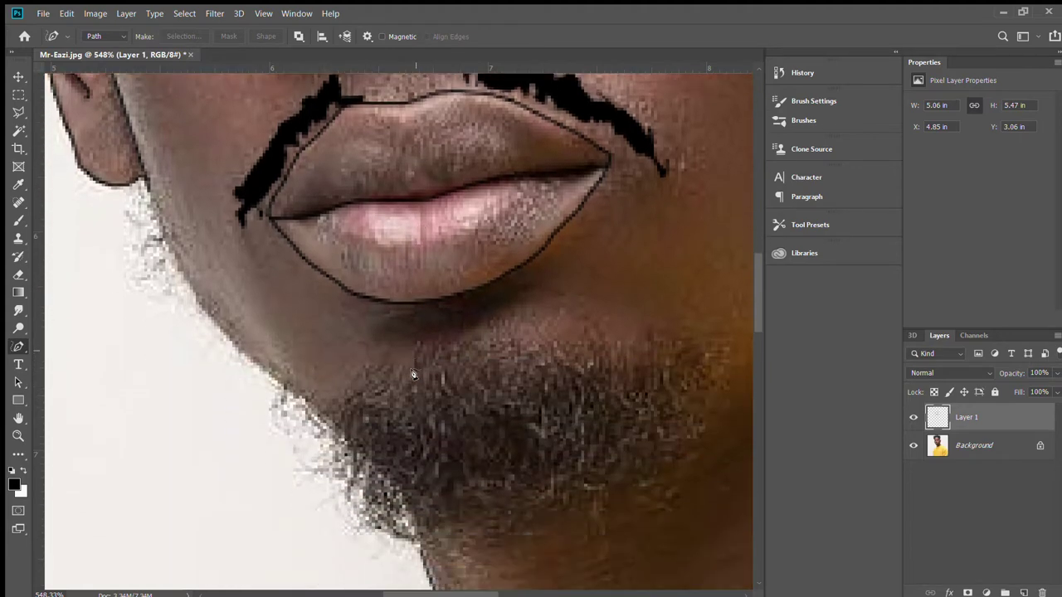
scroll(416, 354, "up", 2)
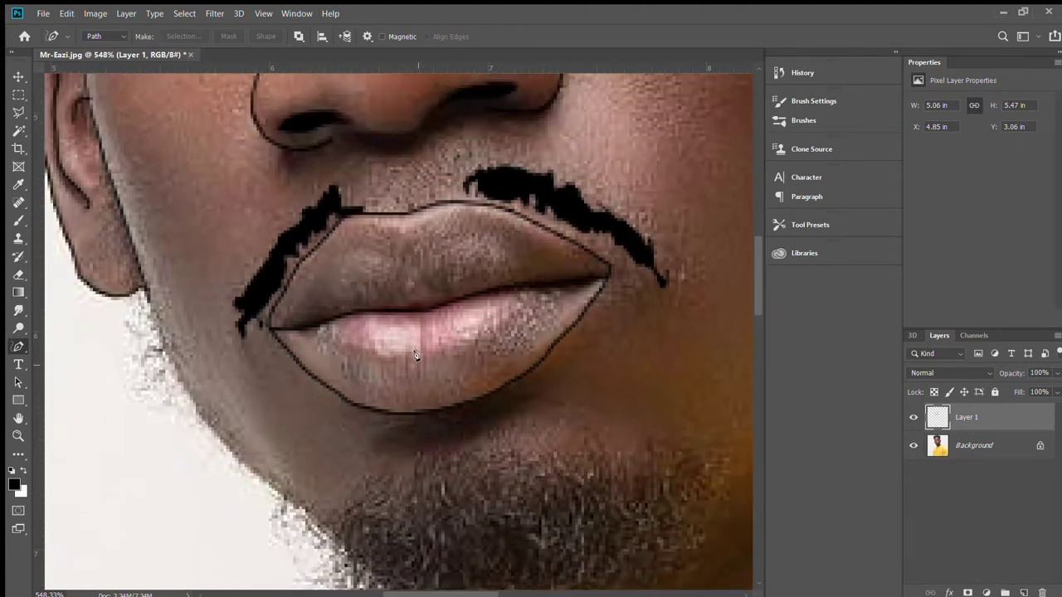
scroll(417, 355, "down", 3)
scroll(417, 349, "down", 1)
Step: Trace the chin beard's ragged outline and fill the path with black on Layer 1
mouse_move(417, 302)
left_mouse_down()
mouse_move(401, 333)
mouse_move(365, 336)
mouse_move(334, 367)
mouse_move(296, 362)
mouse_move(283, 335)
mouse_move(268, 378)
mouse_move(275, 391)
mouse_move(282, 376)
mouse_move(296, 381)
mouse_move(302, 403)
mouse_move(292, 407)
mouse_move(312, 401)
mouse_move(314, 418)
mouse_move(295, 411)
mouse_move(292, 424)
mouse_move(320, 428)
mouse_move(299, 433)
mouse_move(323, 449)
mouse_move(322, 471)
mouse_move(334, 465)
mouse_move(338, 481)
mouse_move(344, 458)
mouse_move(357, 495)
mouse_move(434, 519)
mouse_move(442, 503)
mouse_move(484, 516)
mouse_move(566, 481)
mouse_move(583, 516)
mouse_move(606, 471)
mouse_move(669, 463)
mouse_move(720, 360)
mouse_move(727, 311)
mouse_move(647, 296)
mouse_move(612, 311)
mouse_move(591, 295)
mouse_move(578, 314)
mouse_move(422, 305)
left_mouse_up()
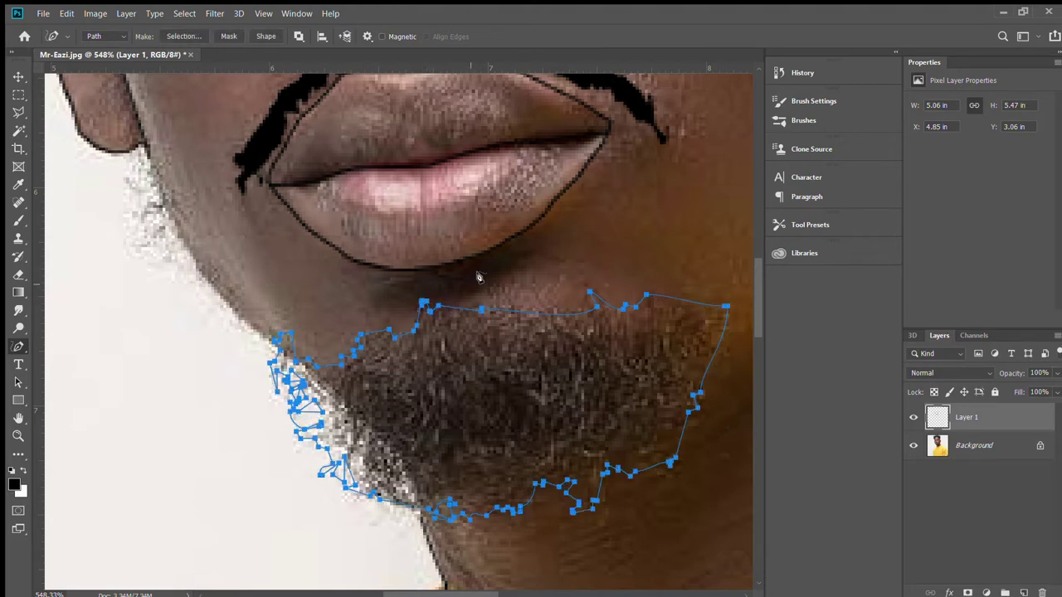
key("i")
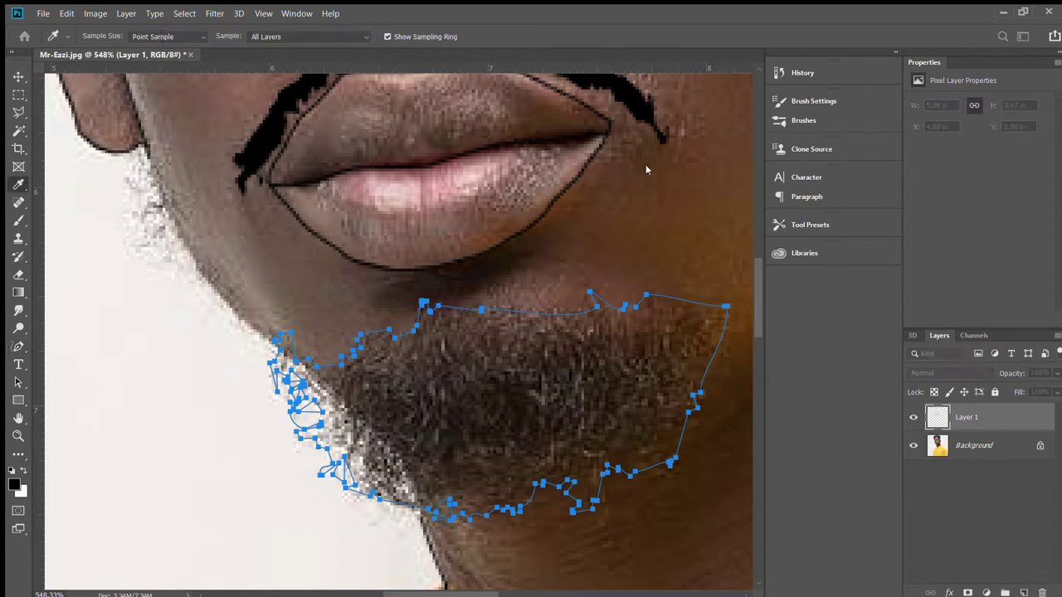
key("p")
key("alt+BackSpace")
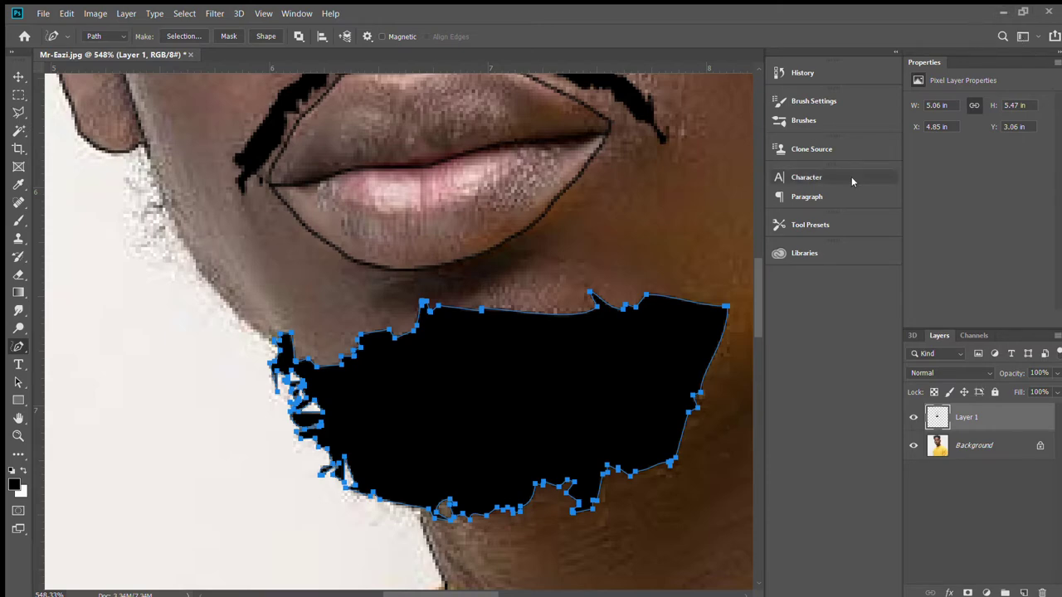
Step: Zoom out with the Zoom tool to see the whole face
scroll(351, 522, "down", 2)
scroll(351, 522, "up", 2)
scroll(249, 498, "up", 2)
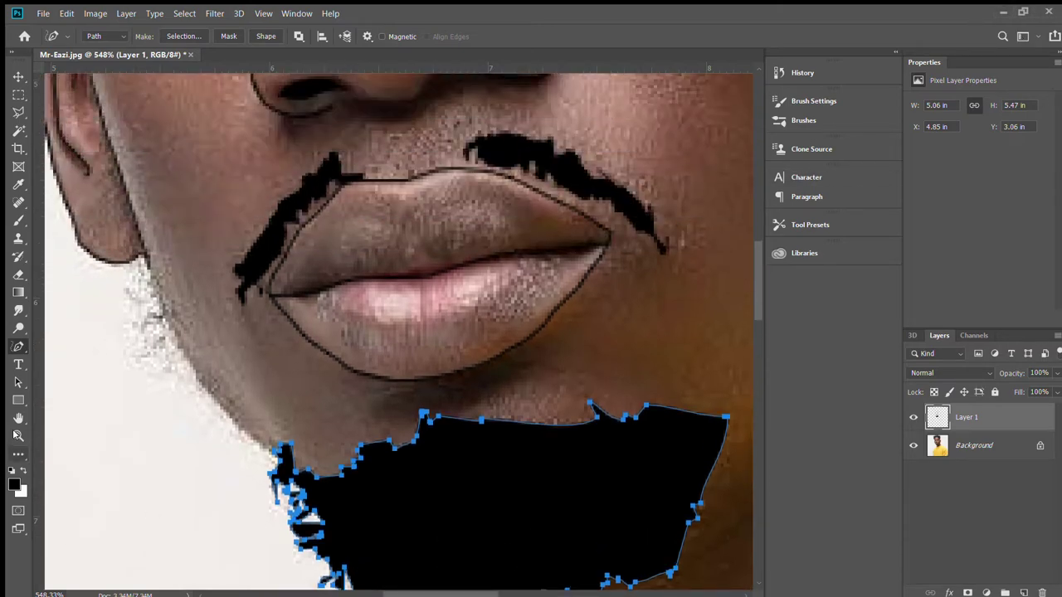
left_click(18, 436)
left_click_drag(279, 401, 219, 403)
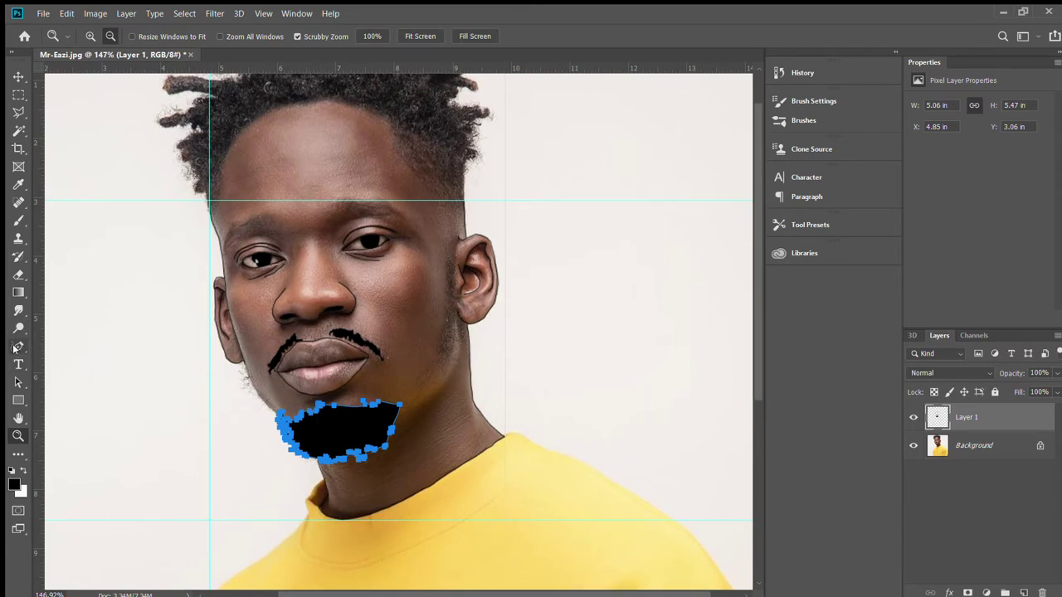
left_click(18, 347)
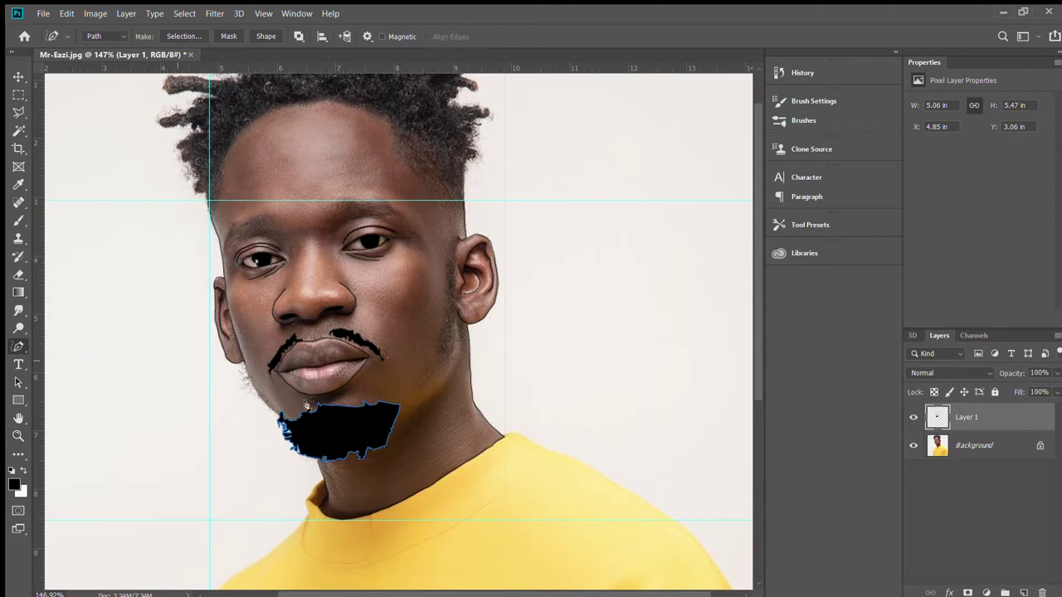
key("Escape")
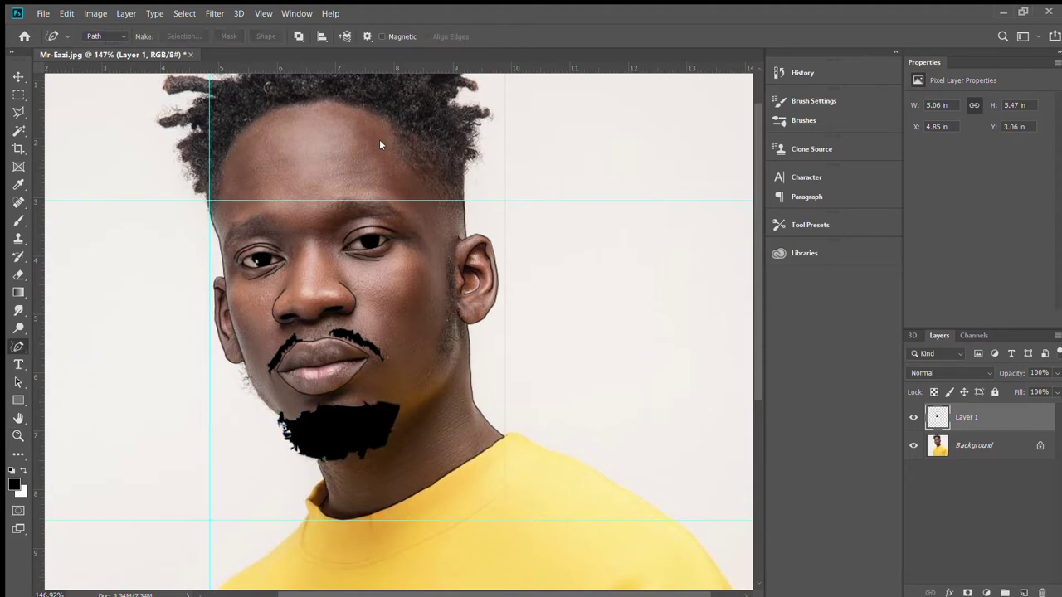
scroll(337, 246, "up", 2)
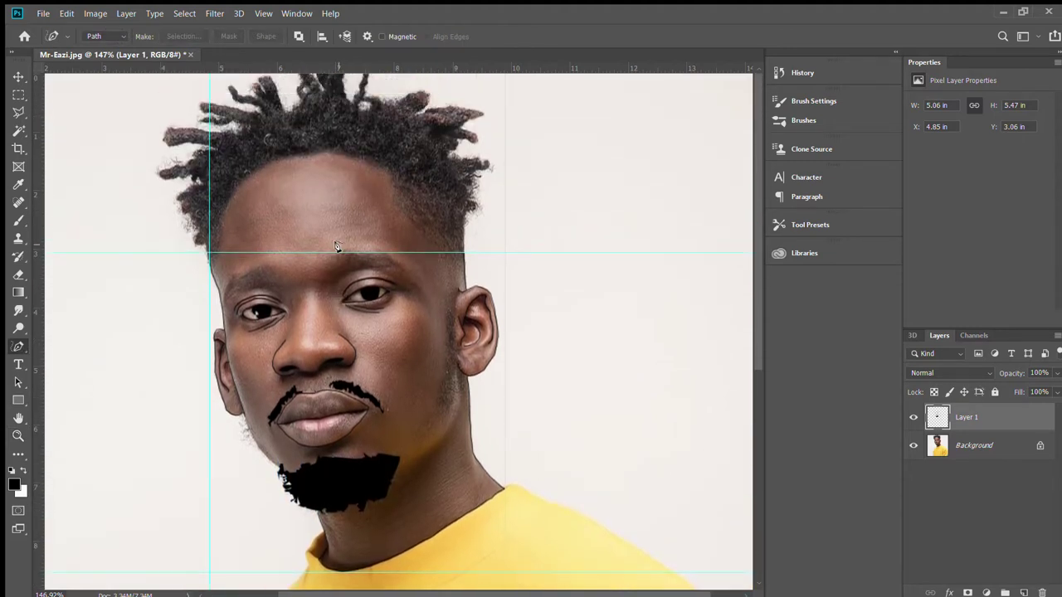
scroll(335, 247, "down", 3)
scroll(334, 249, "up", 3)
scroll(332, 252, "down", 1)
scroll(331, 253, "down", 4)
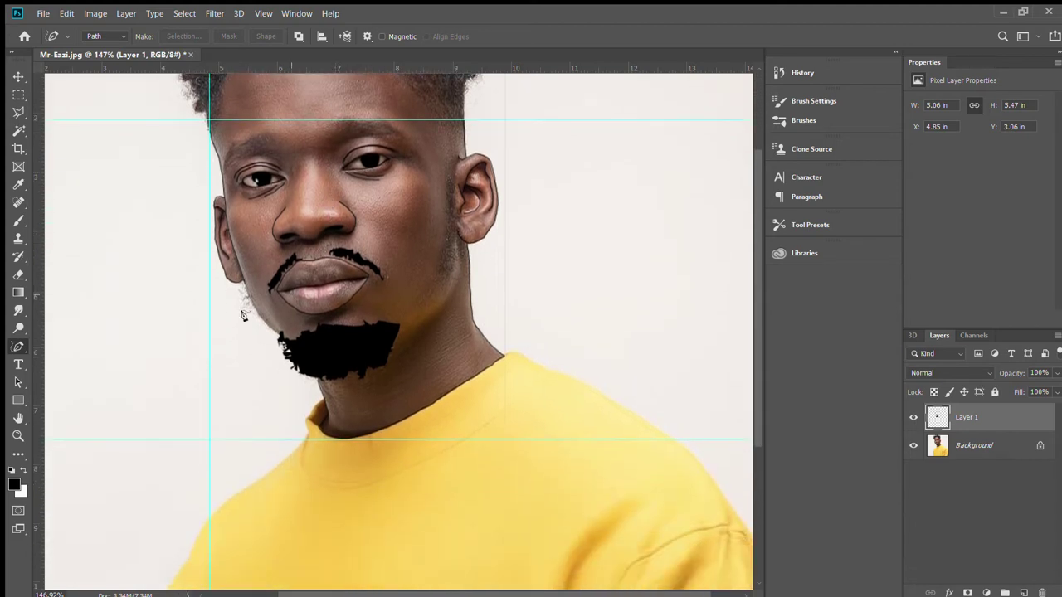
left_click(18, 435)
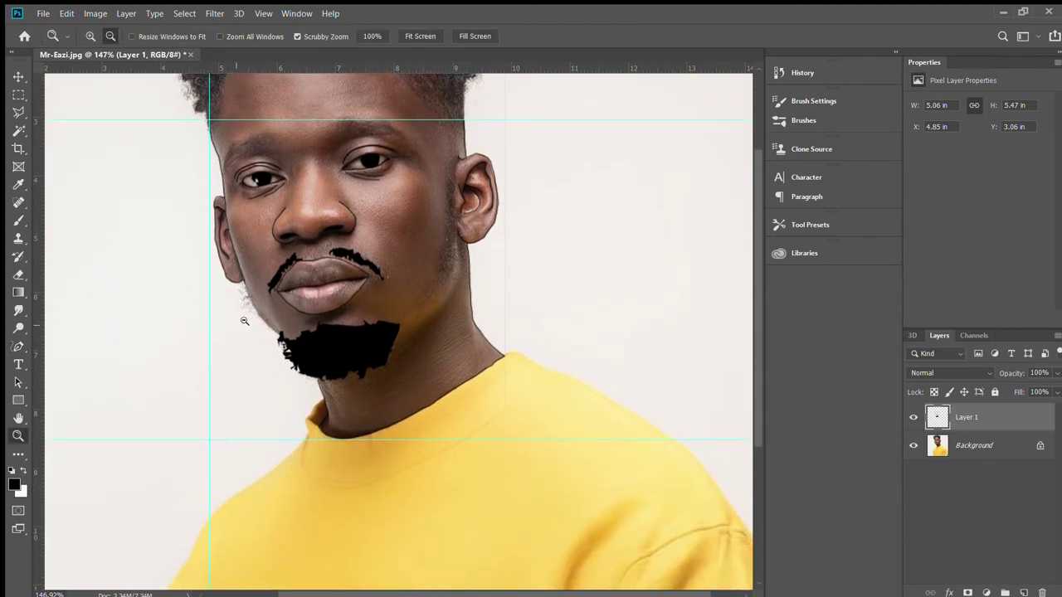
left_click(11, 348)
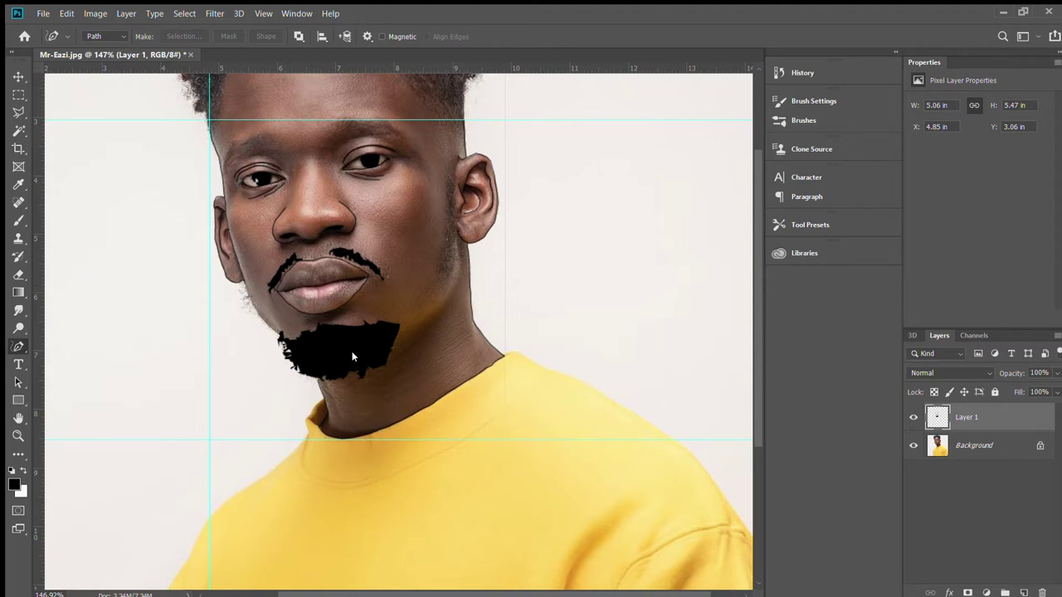
left_click(913, 447)
left_click(914, 447)
scroll(664, 403, "down", 2)
left_click(17, 436)
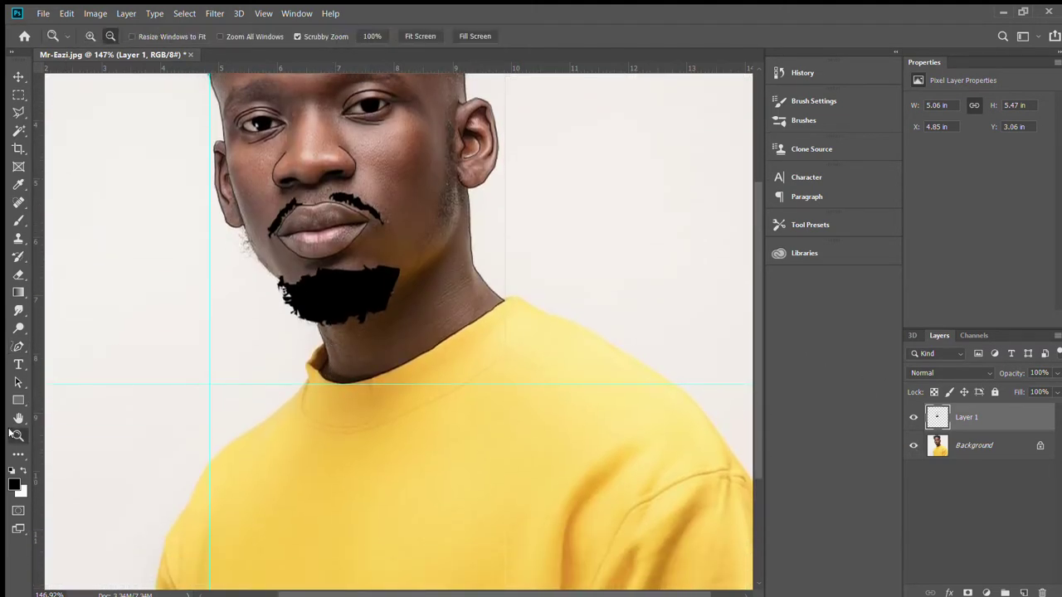
left_click_drag(242, 237, 349, 241)
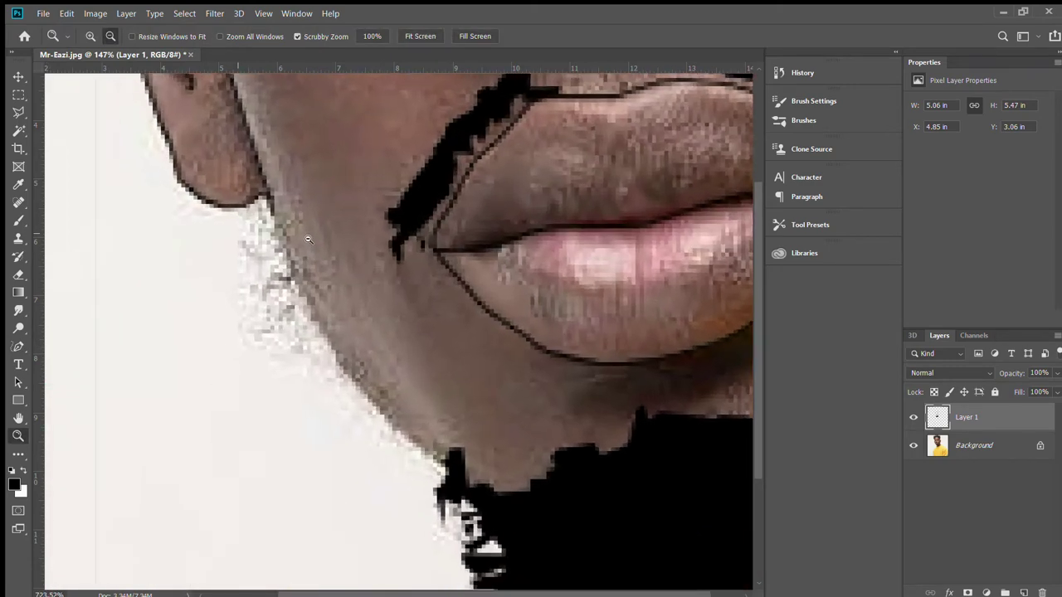
Step: Trace the jaw stubble below the earlobe as a freehand path, fill it black, and deselect it
scroll(399, 331, "up", 2)
left_click(18, 346)
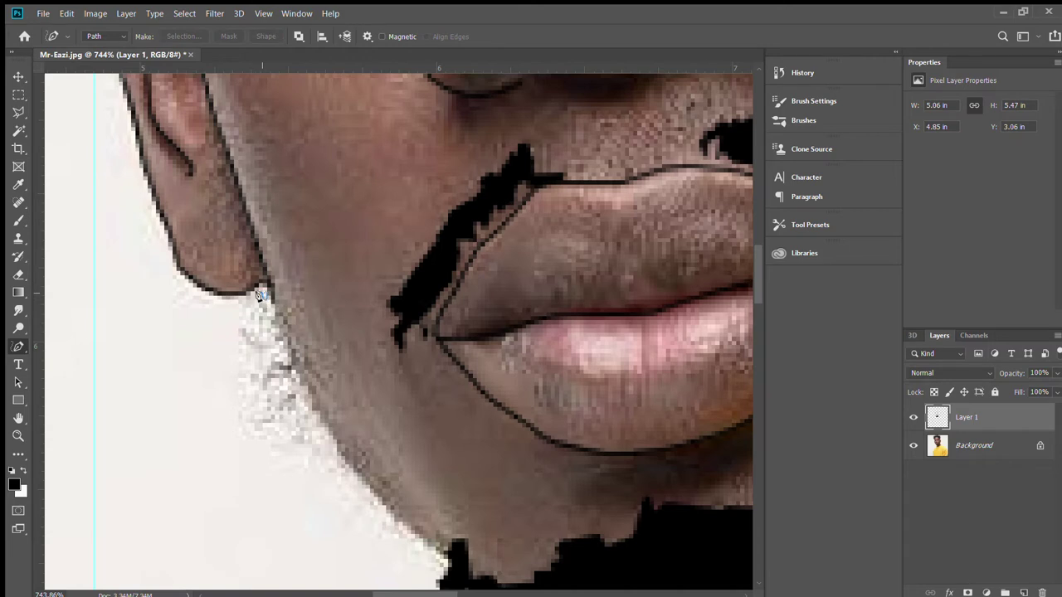
mouse_move(258, 307)
left_mouse_down()
mouse_move(264, 336)
mouse_move(239, 333)
mouse_move(278, 353)
mouse_move(282, 366)
mouse_move(259, 390)
mouse_move(282, 380)
mouse_move(245, 423)
mouse_move(295, 424)
mouse_move(309, 404)
mouse_move(293, 441)
mouse_move(319, 438)
mouse_move(343, 473)
left_mouse_up()
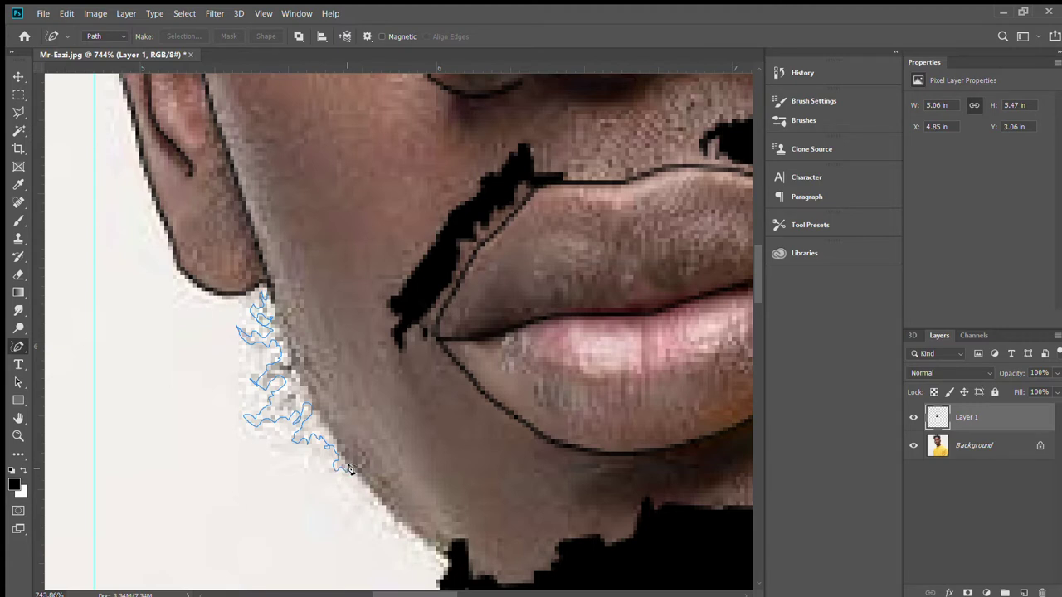
mouse_move(335, 448)
left_mouse_down()
mouse_move(304, 386)
mouse_move(303, 356)
mouse_move(266, 291)
left_mouse_up()
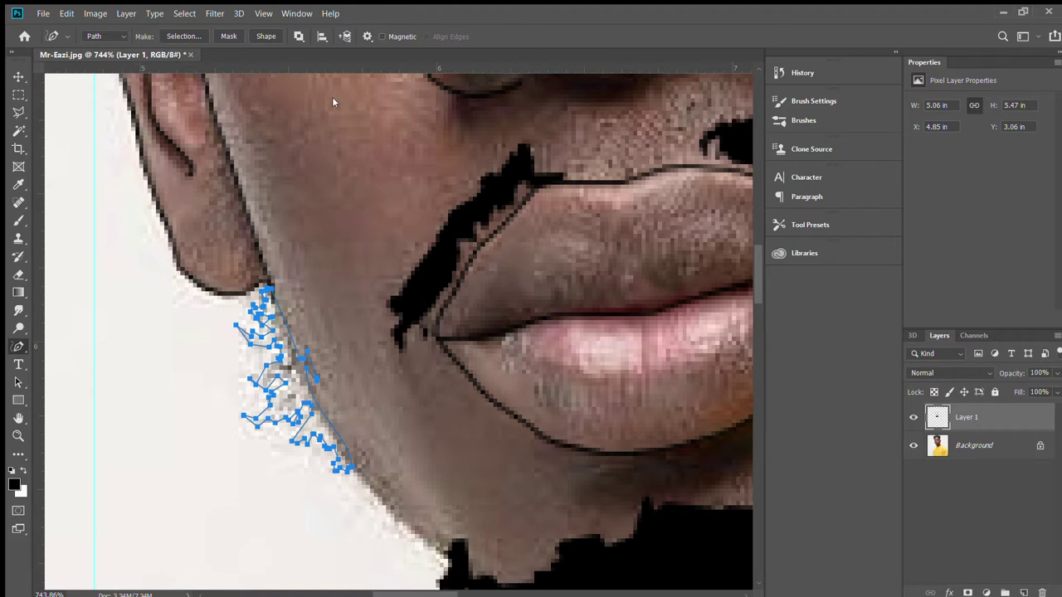
key("i")
key("p")
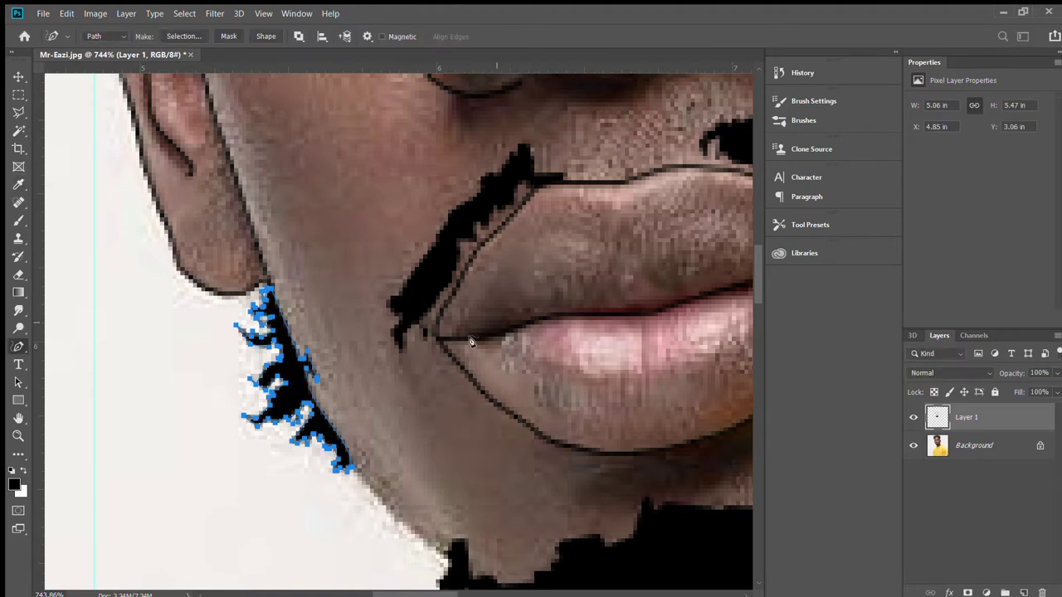
scroll(365, 337, "down", 3)
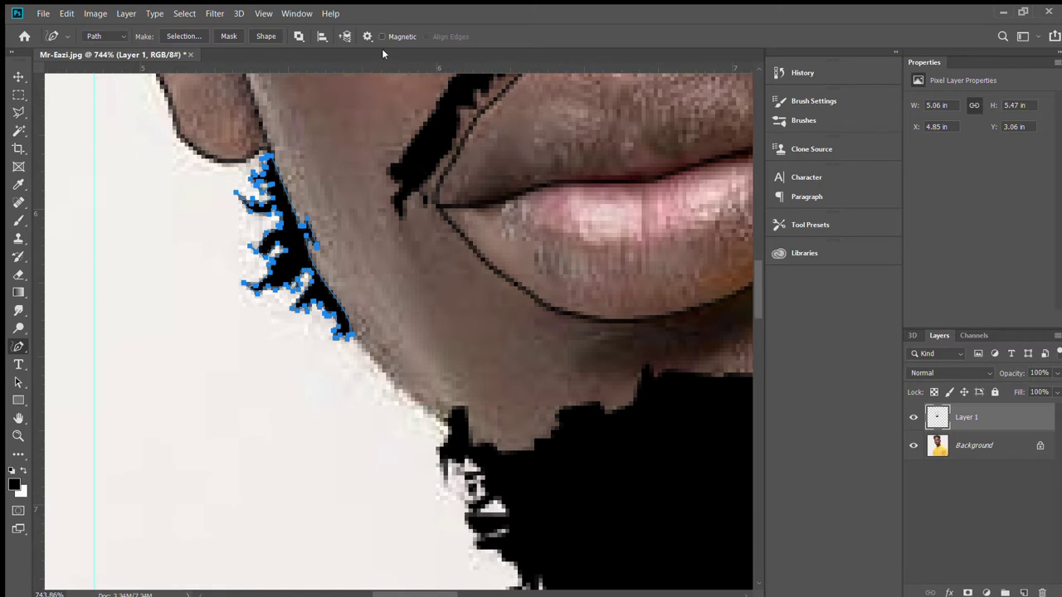
key("Escape")
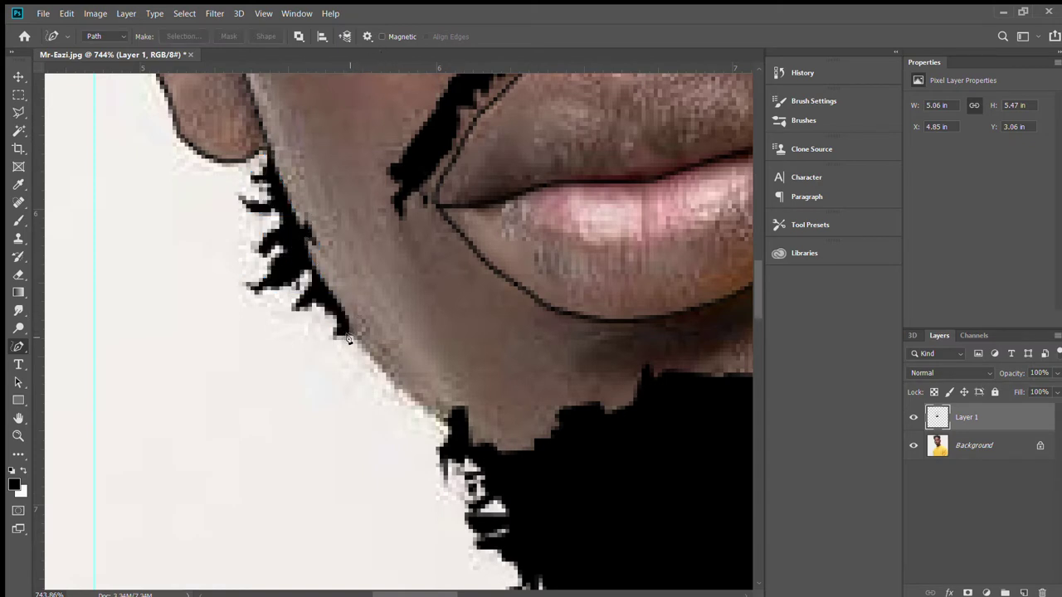
Step: Trace another stretch of the jaw edge toward the chin beard
left_click_drag(349, 338, 446, 421)
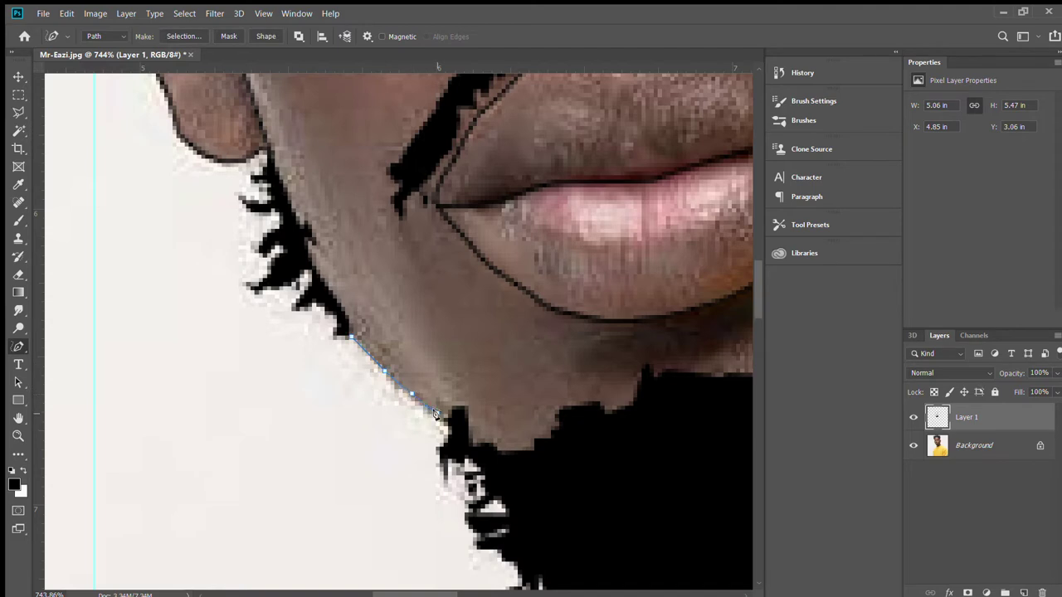
key("i")
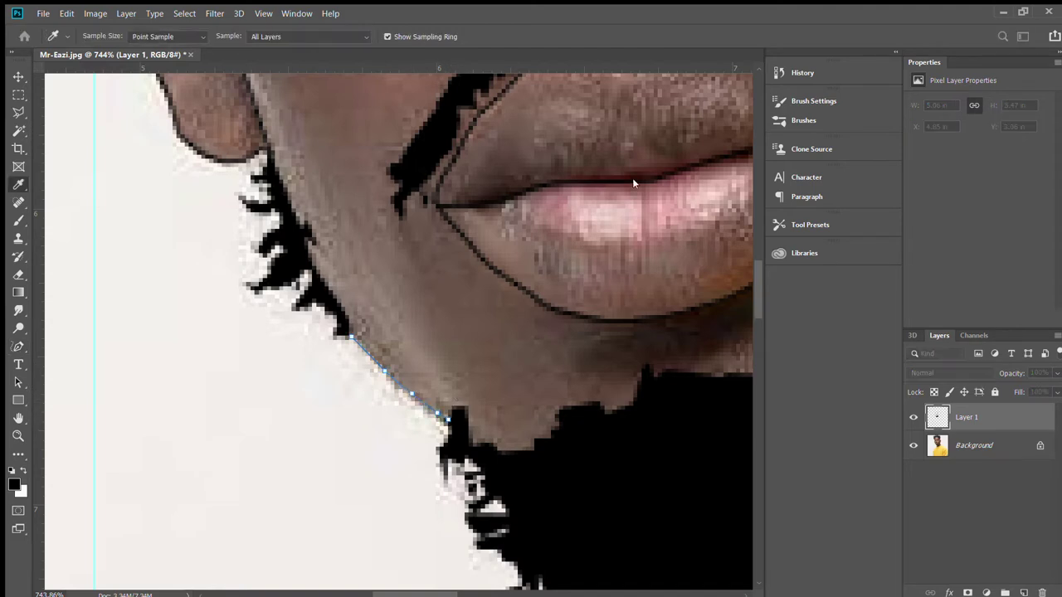
key("p")
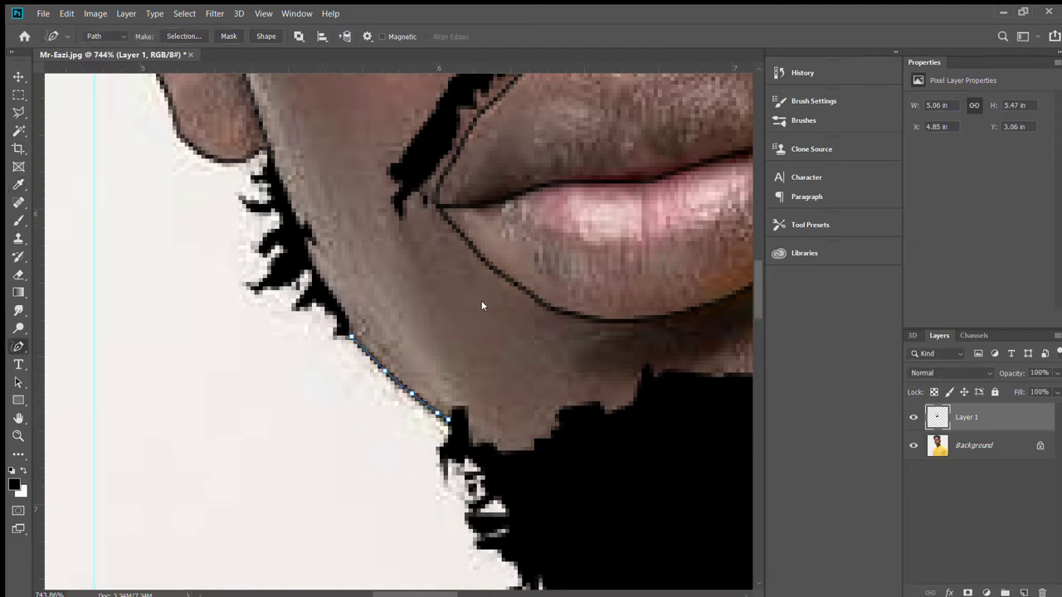
key("z")
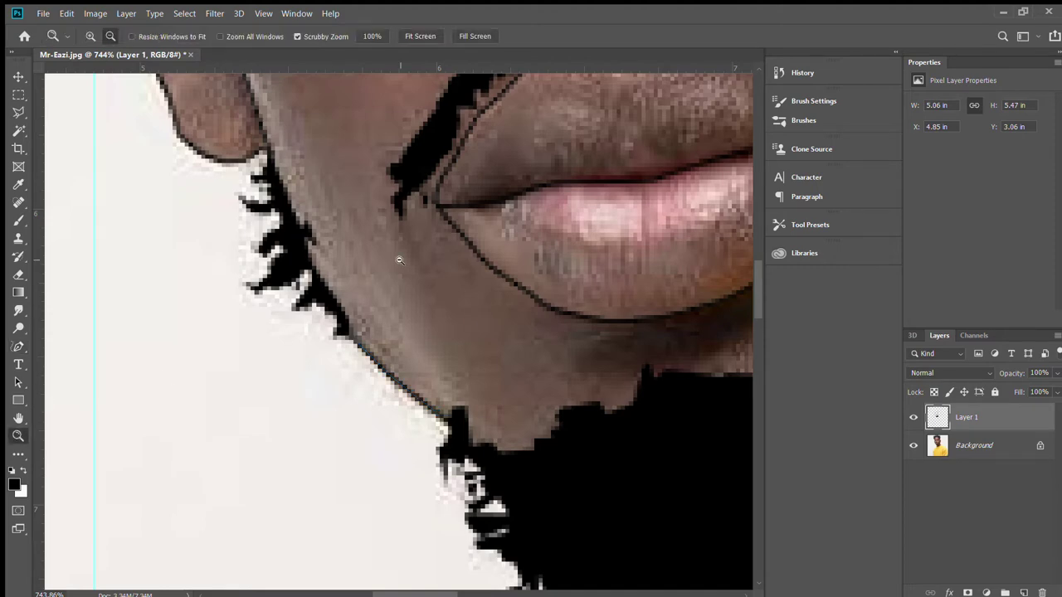
scroll(399, 260, "down", 5)
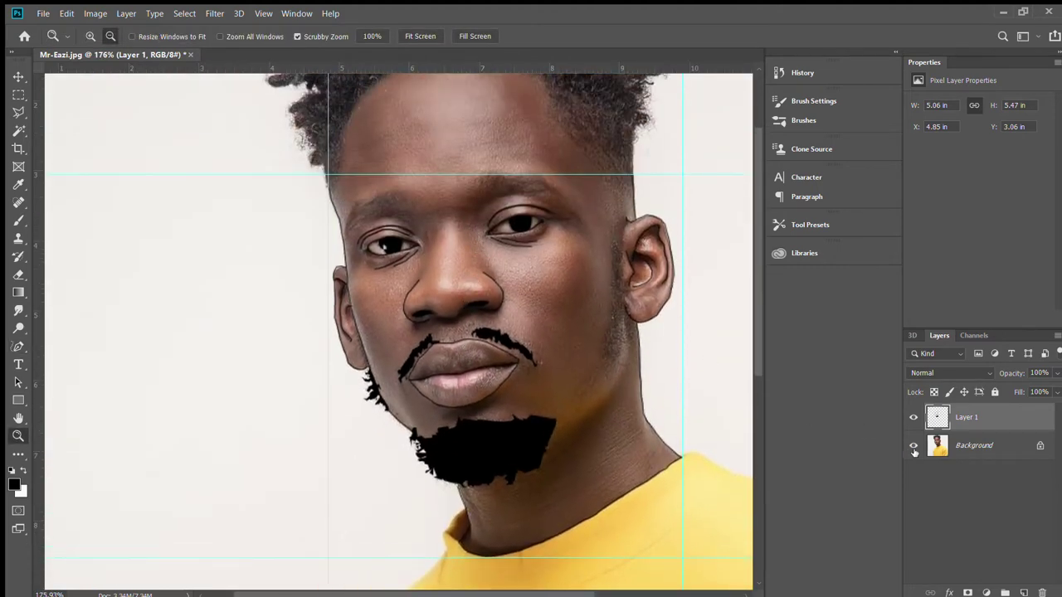
Step: Toggle the Background layer's visibility to view the face line art alone on transparency
left_click(914, 447)
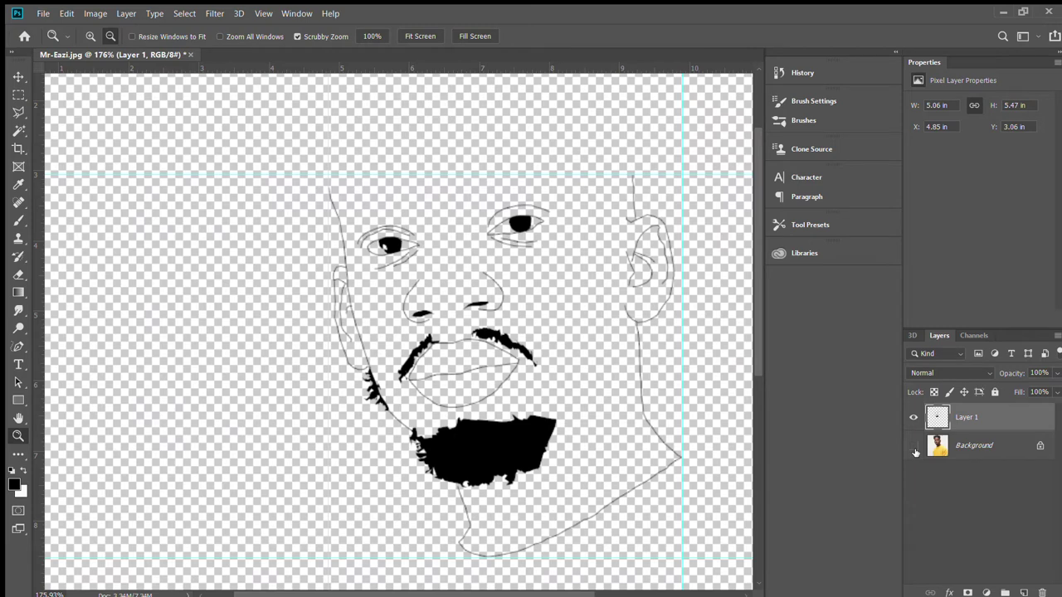
left_click(914, 447)
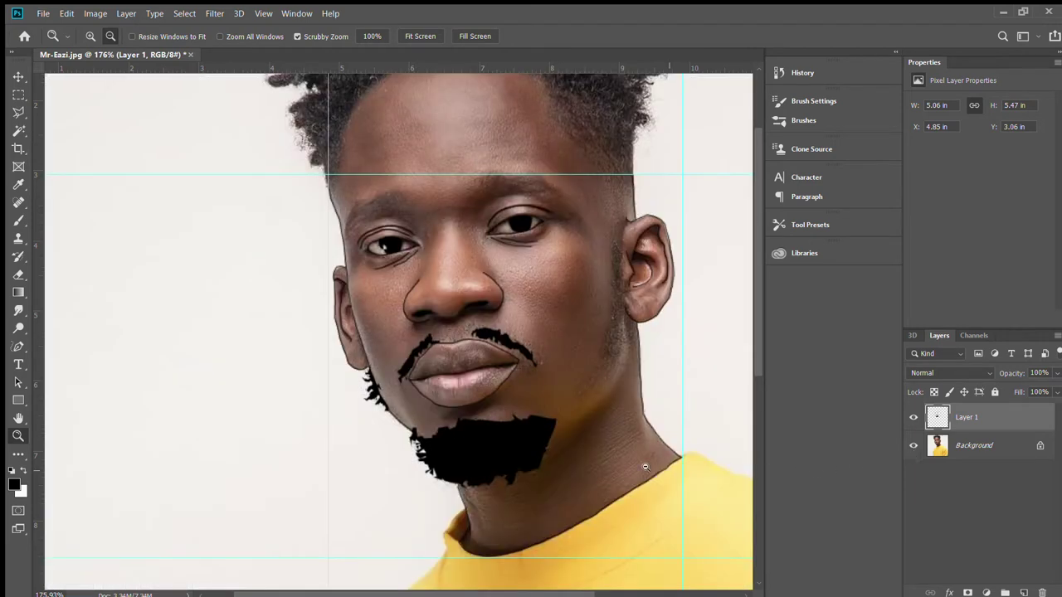
scroll(593, 369, "up", 2)
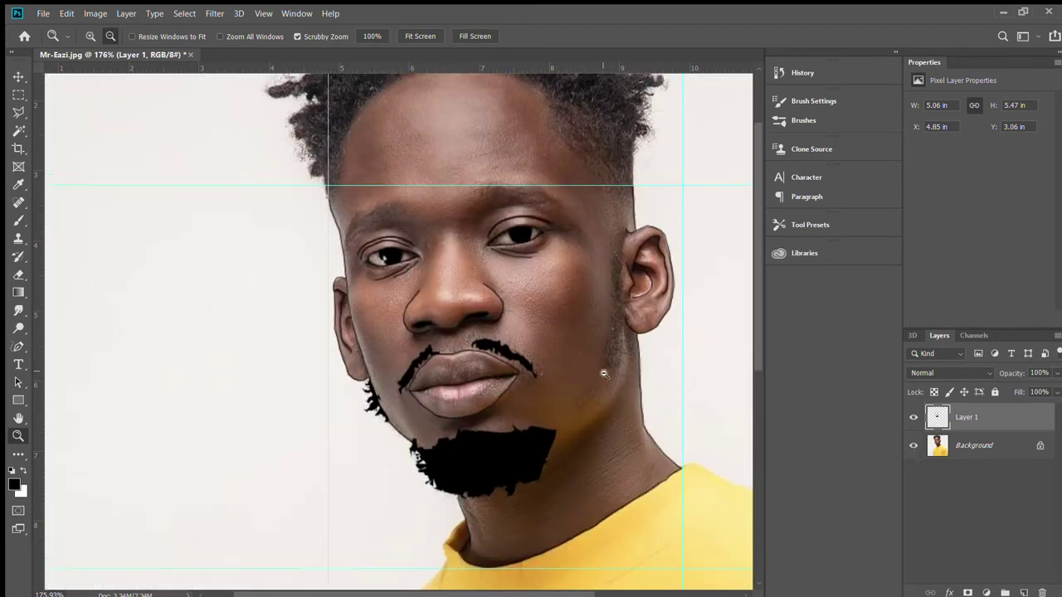
left_click(913, 446)
Step: Show the Background photo again and zoom in on the ear on the right
left_click(914, 445)
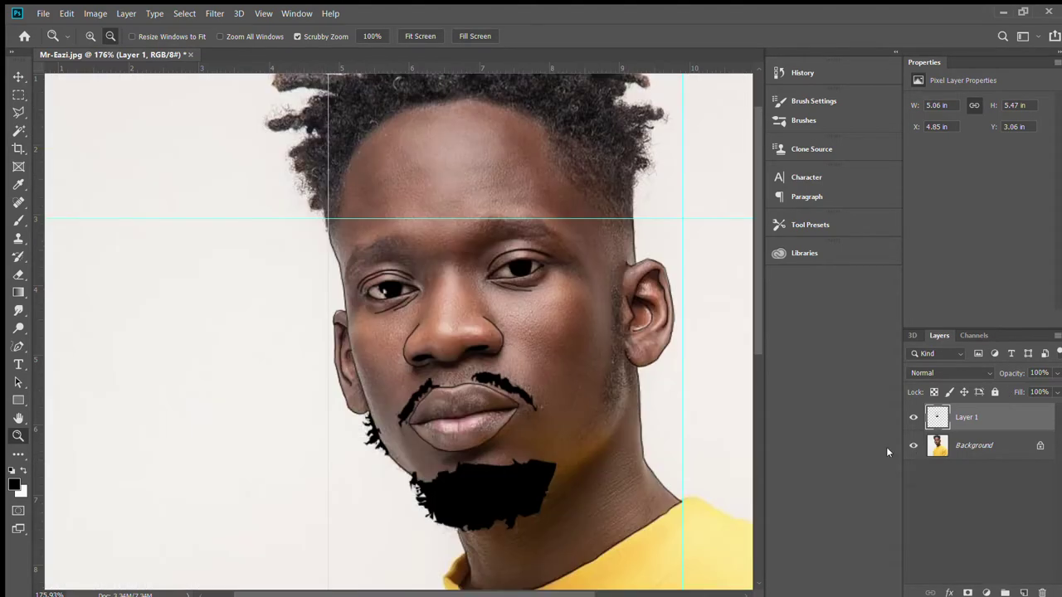
scroll(664, 448, "down", 2)
scroll(581, 373, "up", 1)
left_click_drag(646, 316, 705, 316)
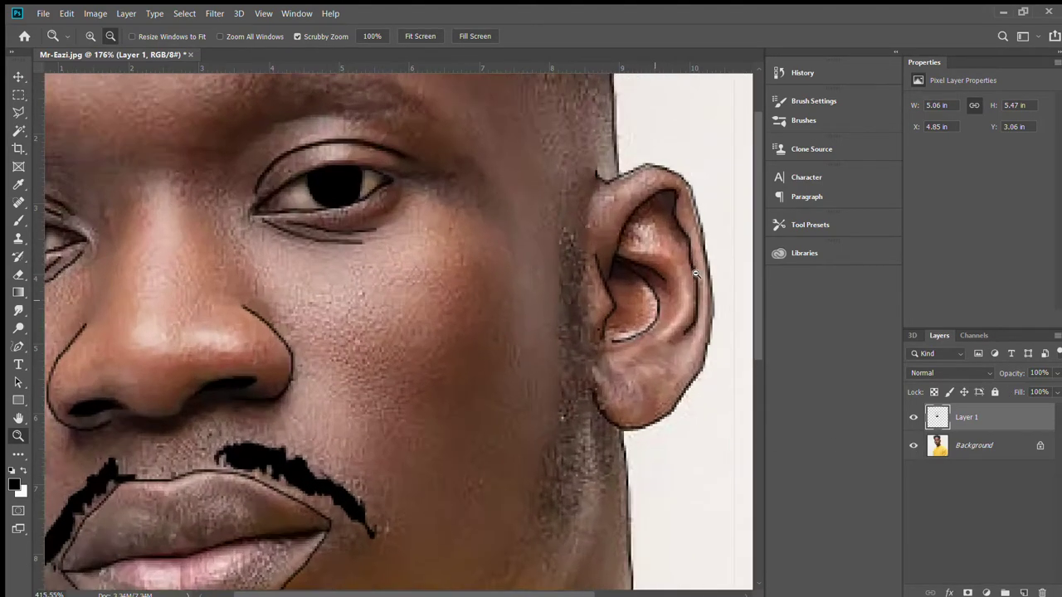
scroll(498, 332, "down", 1)
Step: Trace a closed path around the sideburn in front of the ear
left_click(19, 348)
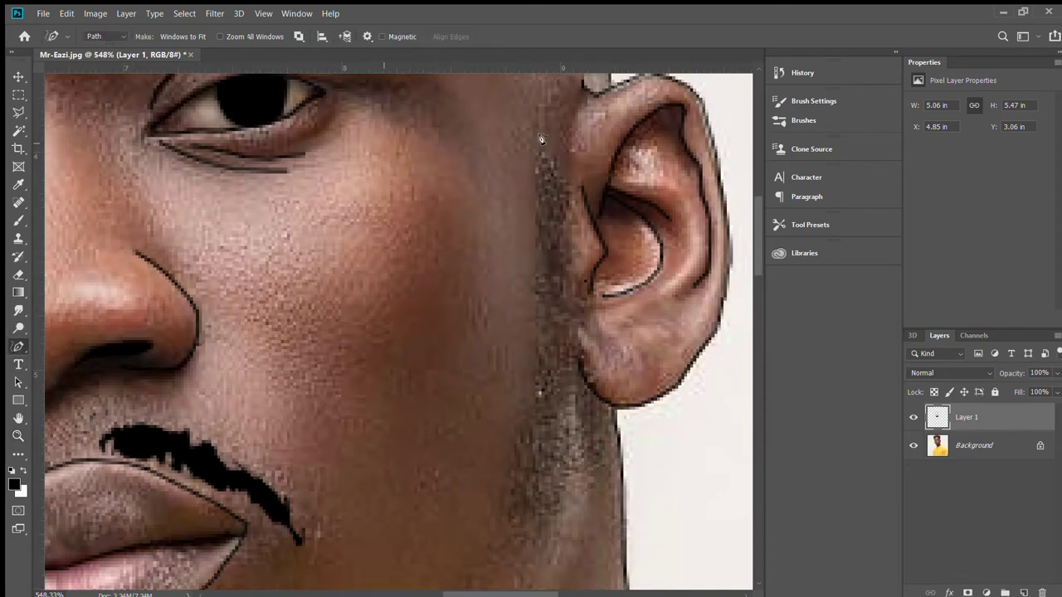
left_click(541, 154)
mouse_move(569, 214)
left_mouse_down()
mouse_move(573, 435)
mouse_move(585, 469)
left_mouse_up()
scroll(584, 382, "down", 3)
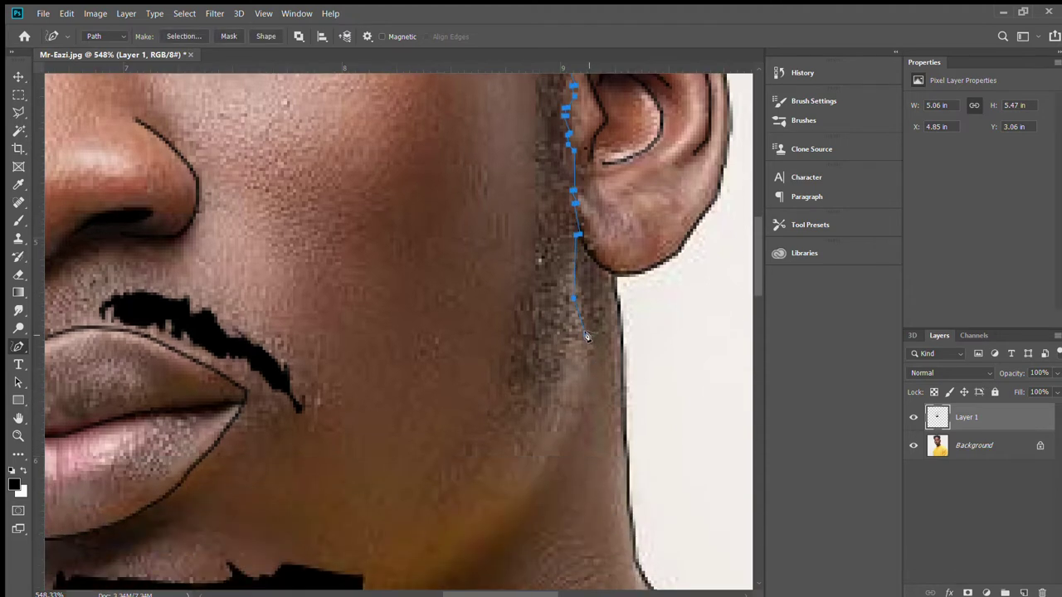
mouse_move(584, 334)
left_mouse_down()
mouse_move(570, 370)
mouse_move(535, 401)
mouse_move(496, 392)
mouse_move(534, 246)
mouse_move(526, 139)
mouse_move(535, 246)
left_mouse_up()
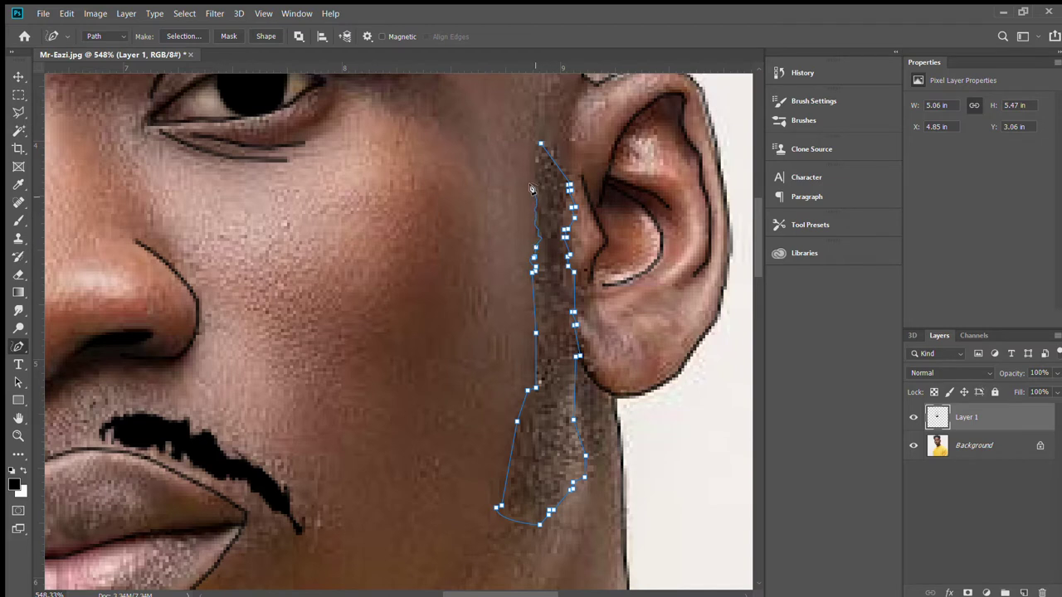
left_click_drag(534, 228, 539, 145)
Step: Fill the sideburn path with the black foreground colour, then zoom out to the whole face
key("i")
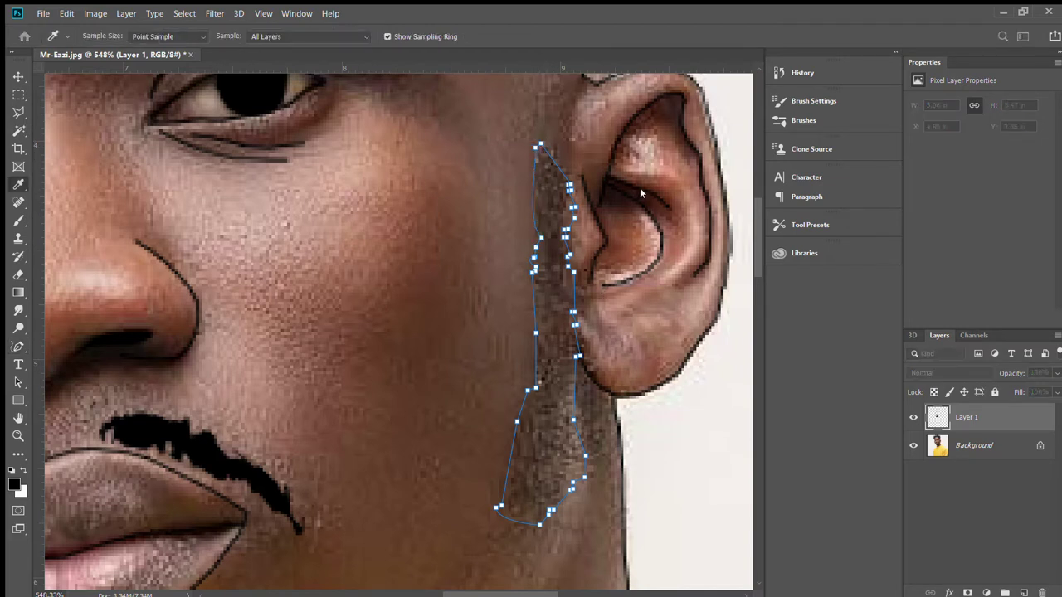
key("p")
key("ctrl+Return")
key("alt+BackSpace")
key("ctrl+d")
key("z")
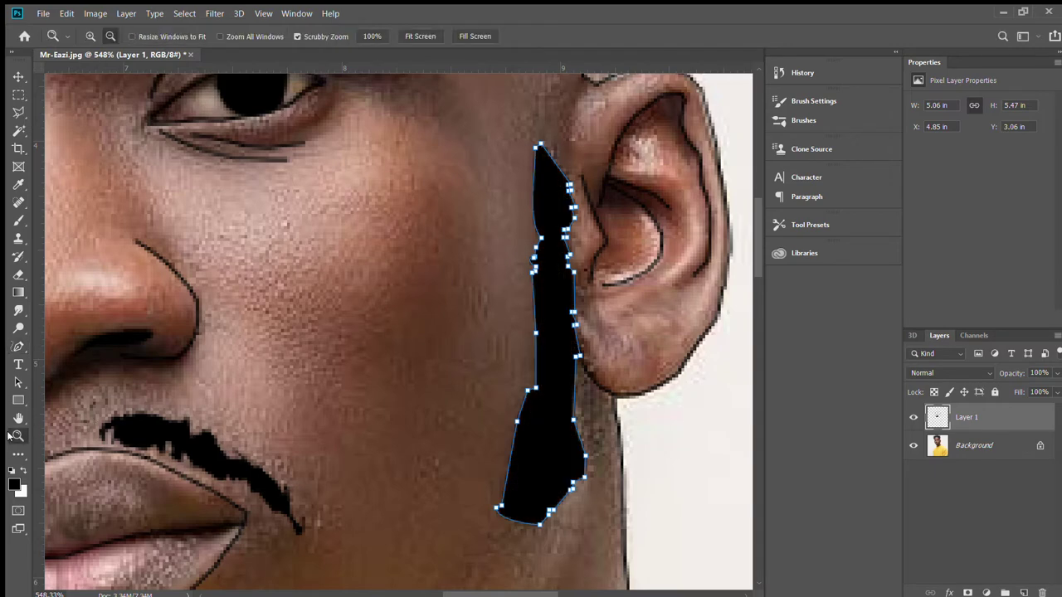
left_click(389, 317, "alt")
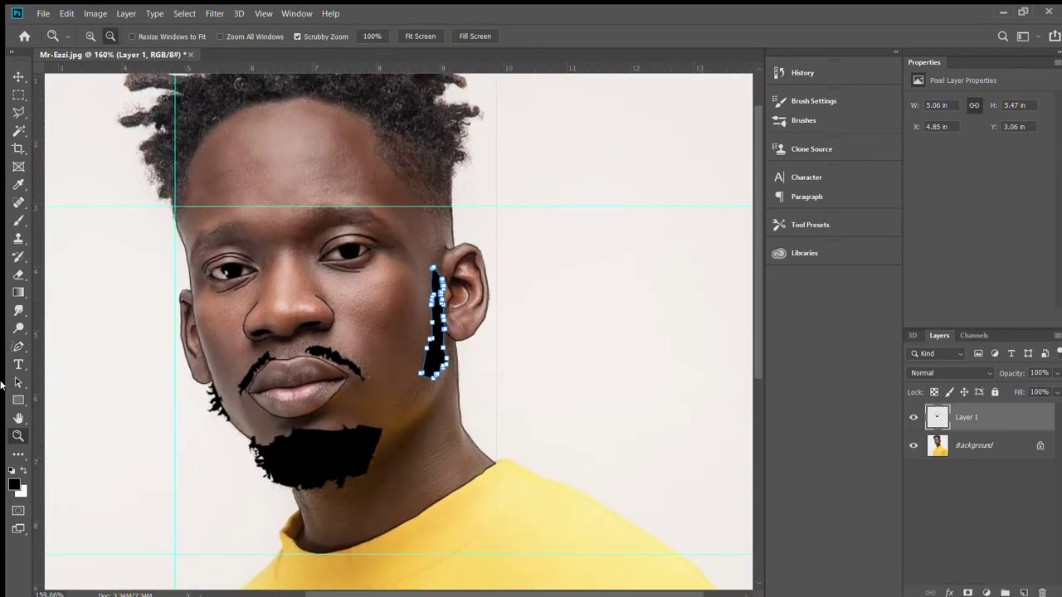
Step: Clear the sideburn path outline after filling it
left_click(18, 346)
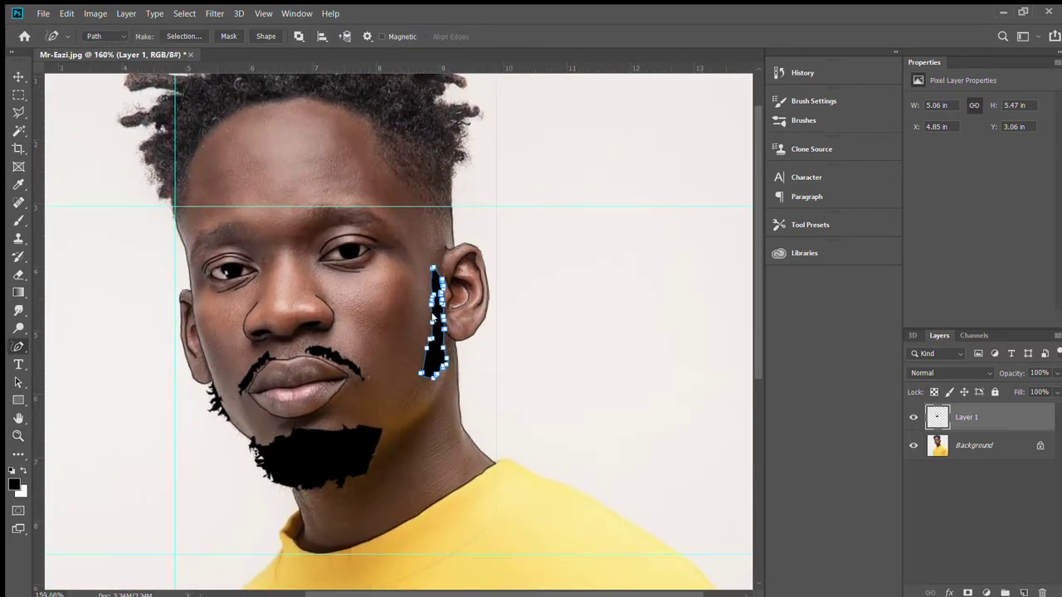
key("ctrl+Return")
key("alt+BackSpace")
key("ctrl+d")
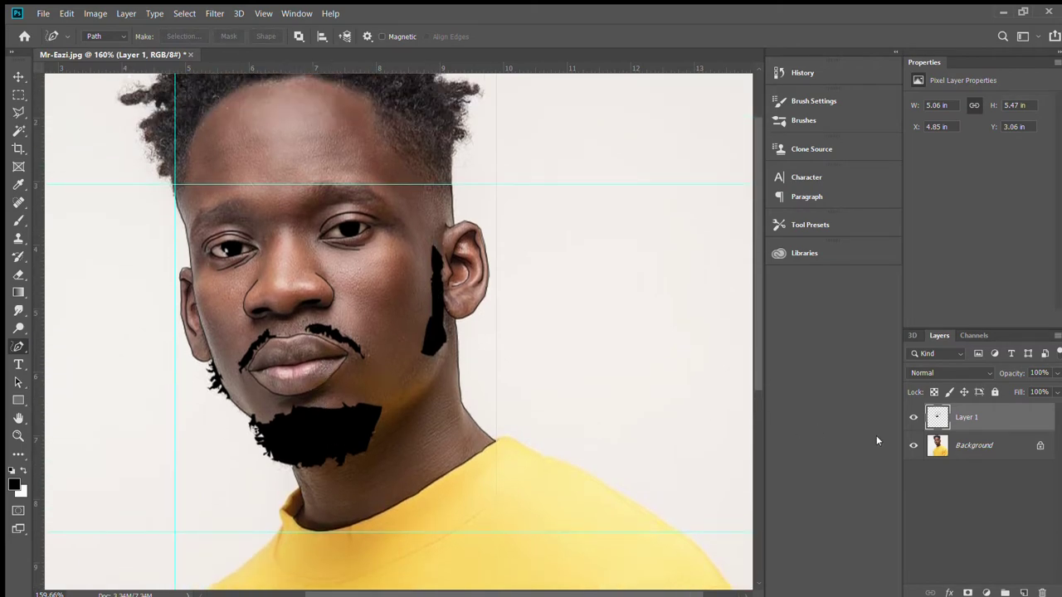
Step: Toggle the Background layer on and off while scrolling to compare line art with the photo
left_click(914, 446)
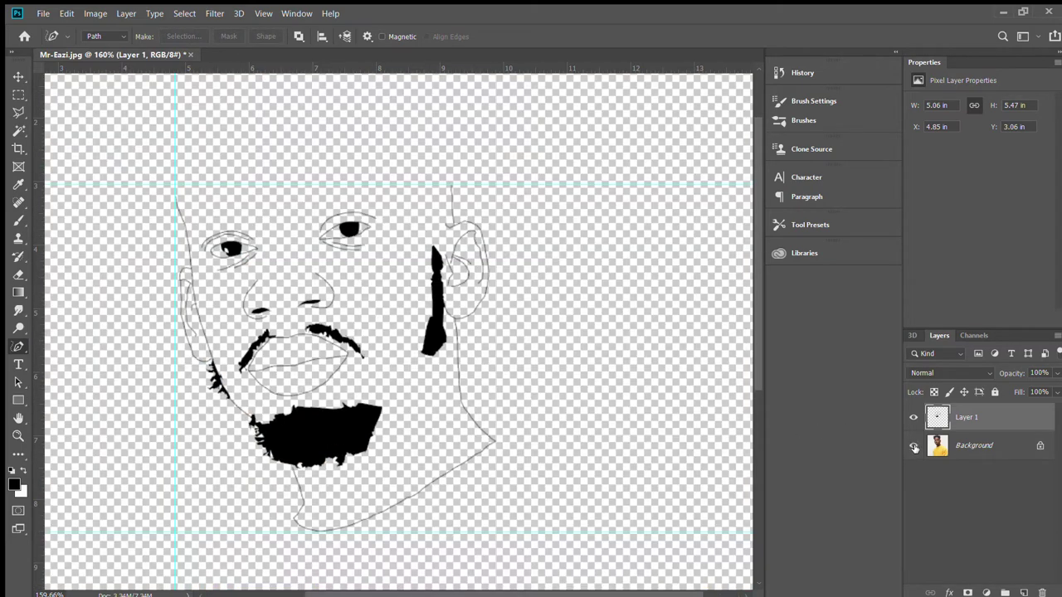
left_click(914, 447)
scroll(285, 344, "up", 1)
scroll(291, 358, "up", 1)
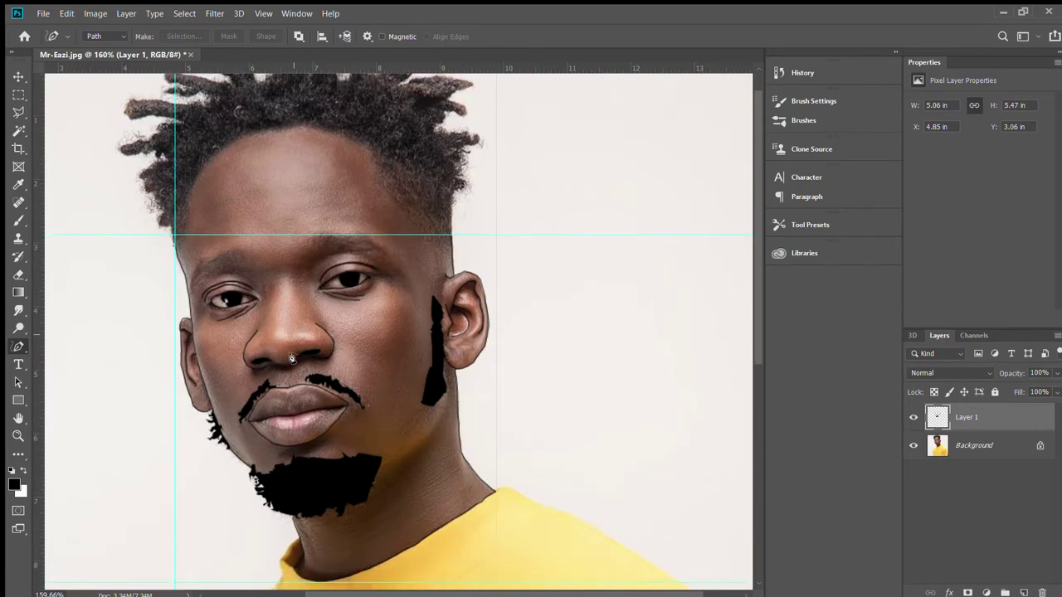
scroll(292, 359, "down", 1)
scroll(368, 339, "down", 1)
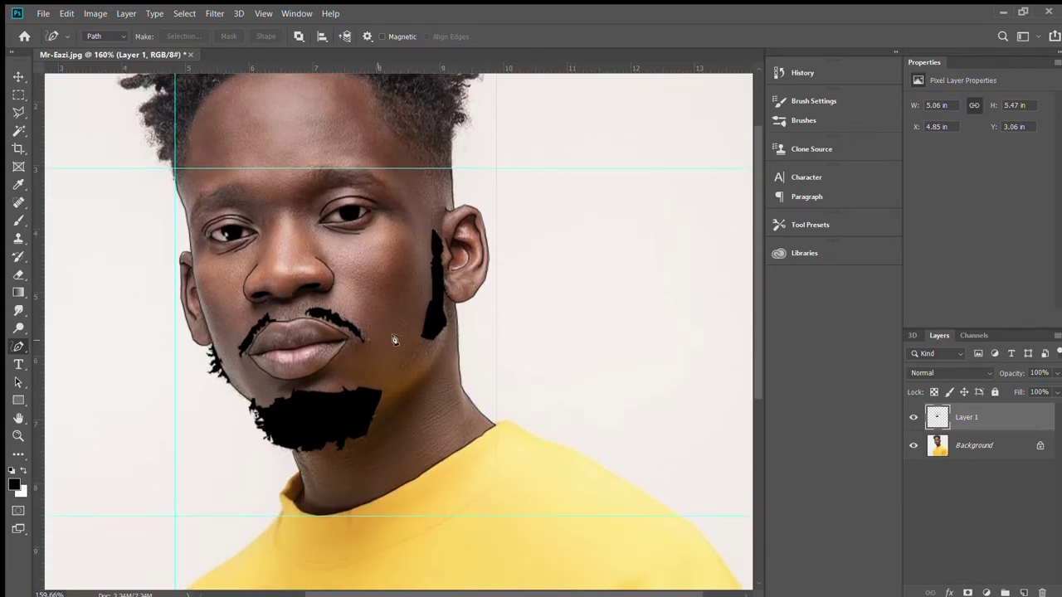
left_click(914, 445)
scroll(617, 418, "down", 1)
left_click(914, 446)
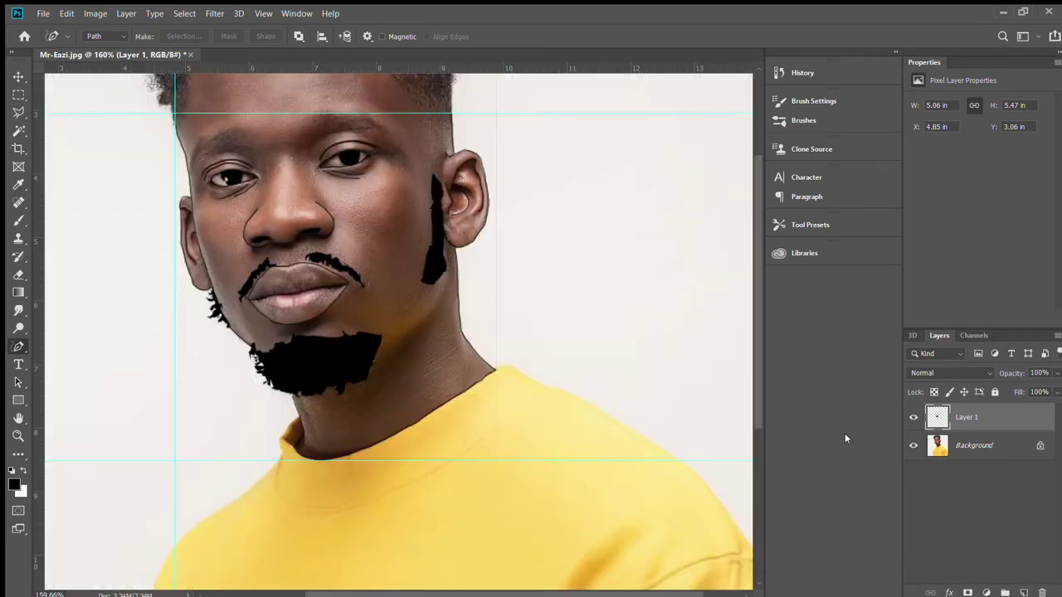
scroll(467, 337, "up", 1)
scroll(332, 282, "up", 1)
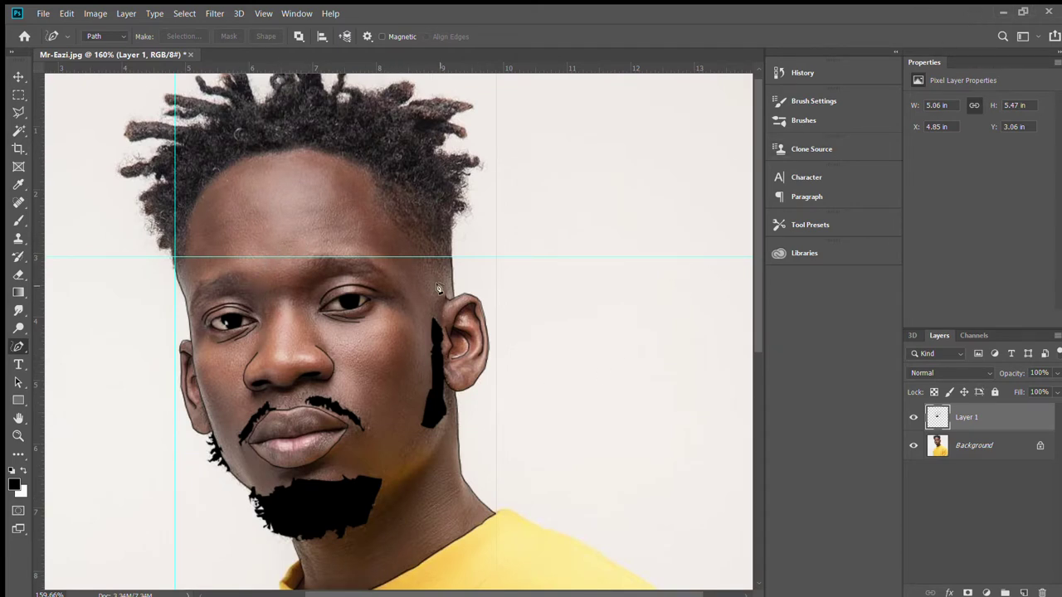
scroll(440, 292, "up", 1)
scroll(420, 337, "down", 4)
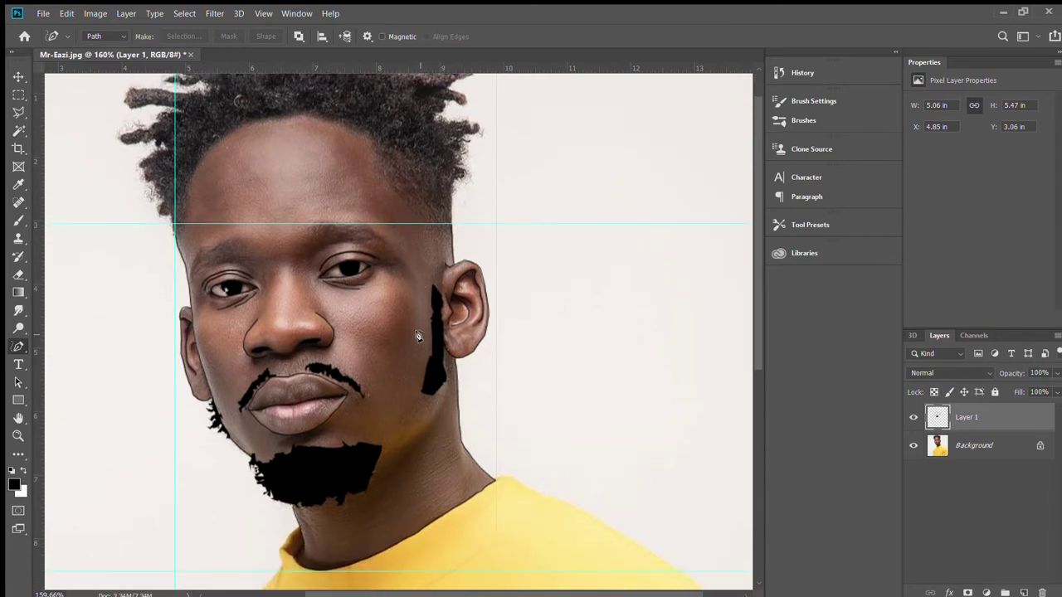
scroll(420, 337, "up", 1)
scroll(420, 338, "up", 2)
scroll(420, 338, "down", 3)
scroll(419, 338, "up", 4)
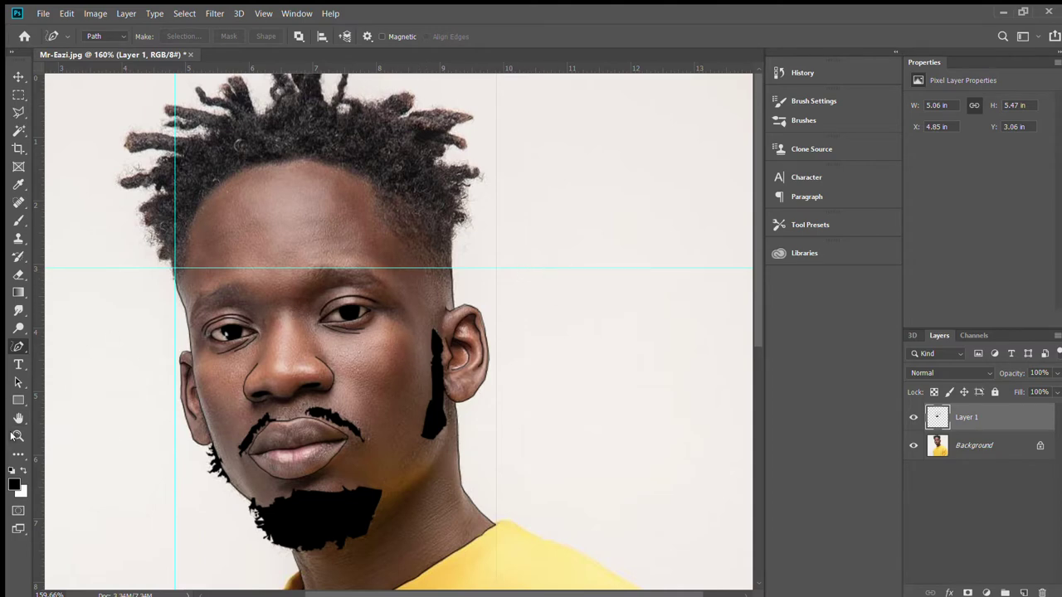
Step: Zoom in on the right eye and trace a closed path around its eyebrow
key("z")
mouse_move(412, 263)
left_mouse_down()
mouse_move(427, 257)
mouse_move(418, 280)
mouse_move(394, 249)
mouse_move(341, 257)
left_mouse_up()
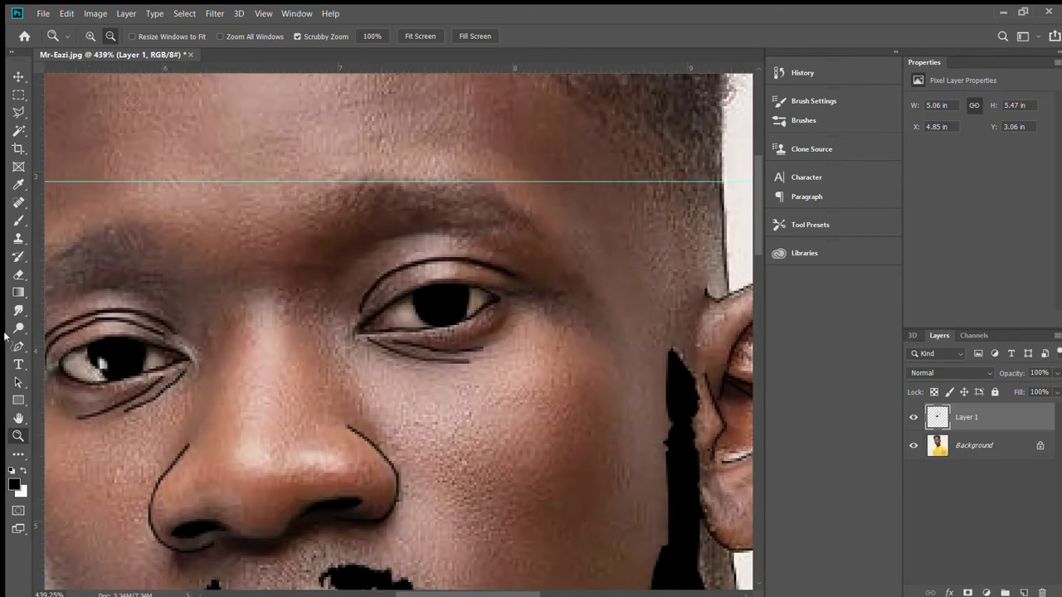
key("p")
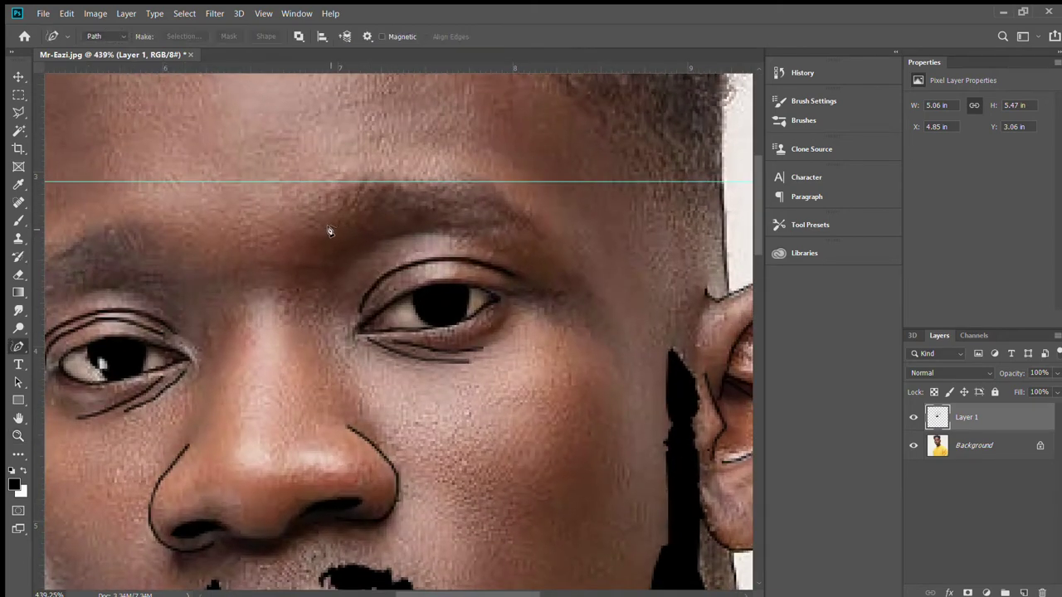
mouse_move(345, 231)
left_mouse_down()
mouse_move(432, 229)
mouse_move(498, 249)
mouse_move(522, 241)
mouse_move(512, 210)
mouse_move(474, 182)
mouse_move(366, 179)
left_mouse_up()
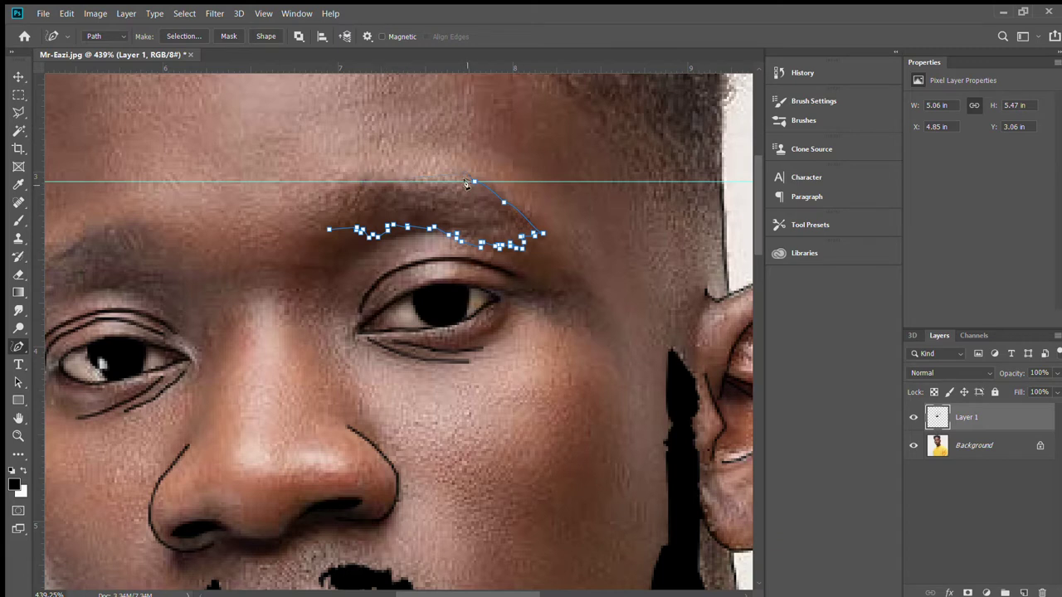
mouse_move(463, 176)
left_mouse_down()
mouse_move(449, 185)
mouse_move(402, 176)
left_mouse_up()
left_click_drag(389, 176, 341, 184)
mouse_move(326, 208)
left_mouse_down()
mouse_move(336, 209)
mouse_move(311, 225)
mouse_move(329, 224)
left_mouse_up()
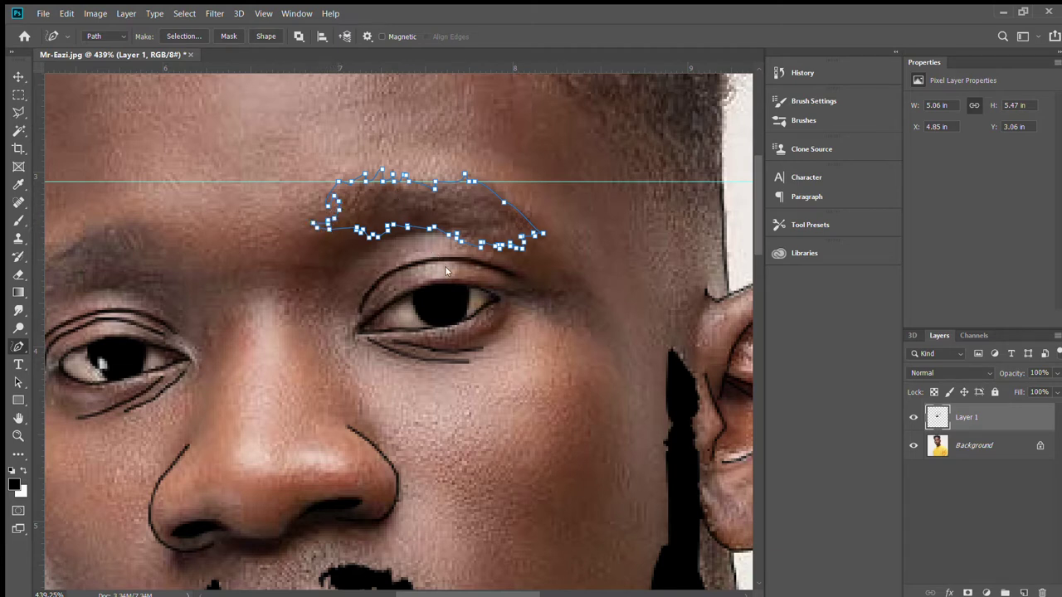
Step: Fill the eyebrow path with solid black and deselect the path
key("alt+BackSpace")
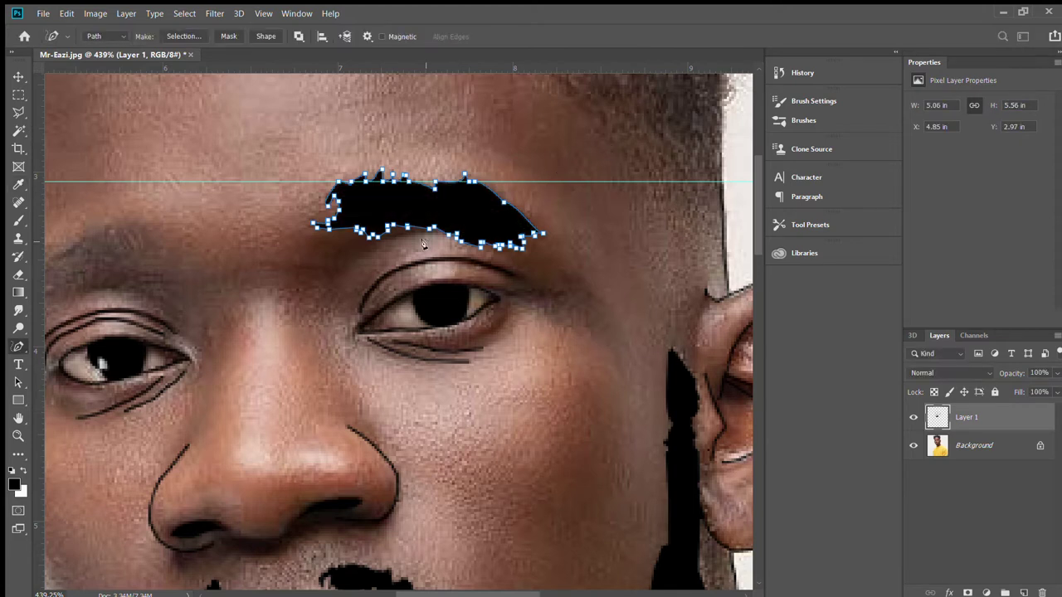
key("Escape")
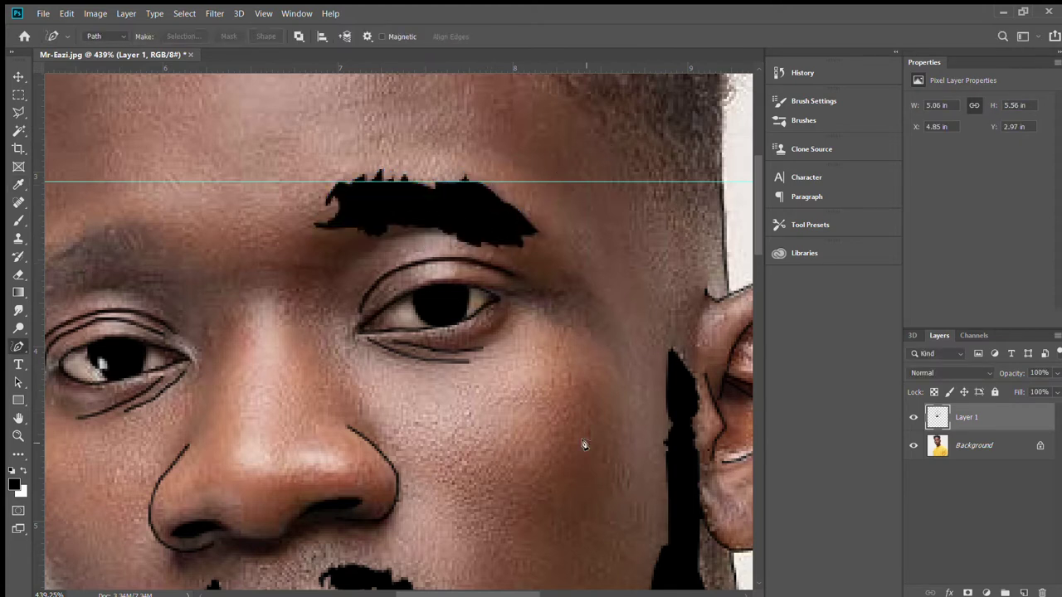
scroll(340, 489, "down", 2)
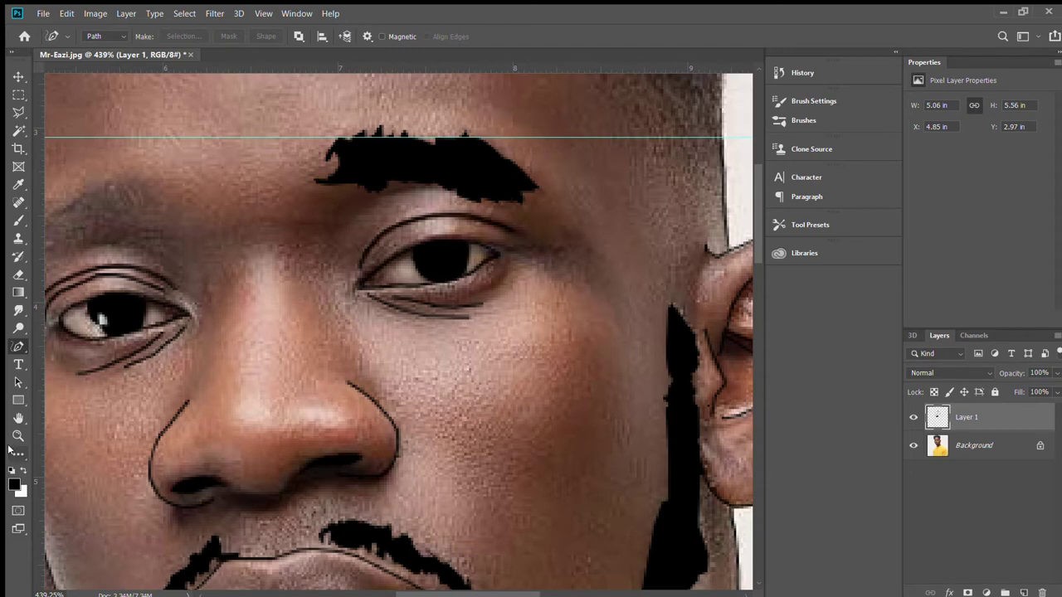
left_click(18, 436)
Step: Zoom in on the left eye and trace the top edge of its eyebrow
left_click_drag(258, 413, 197, 398)
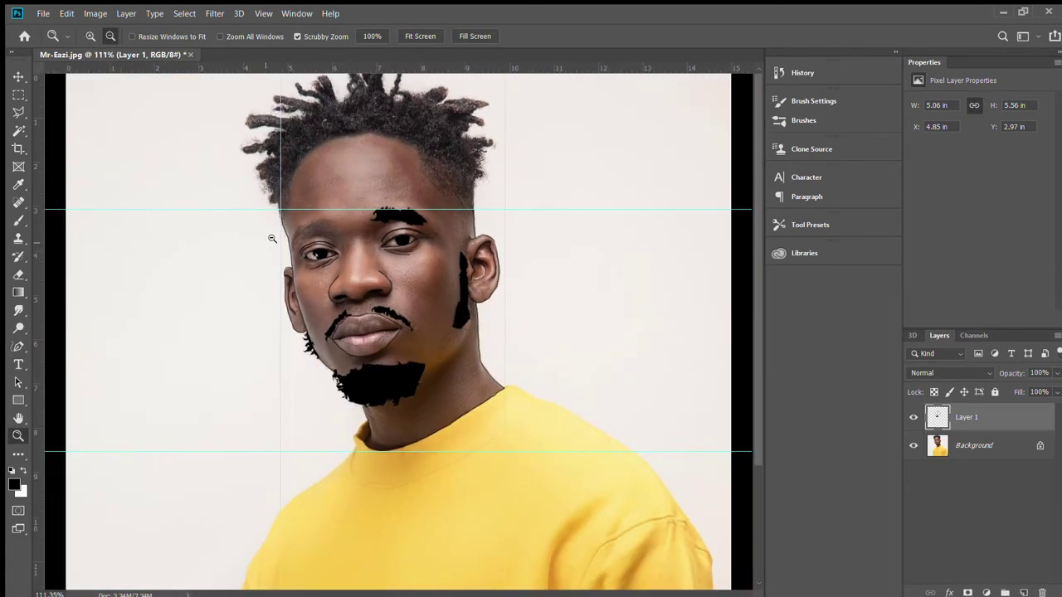
left_click_drag(286, 233, 340, 243)
left_click(19, 347)
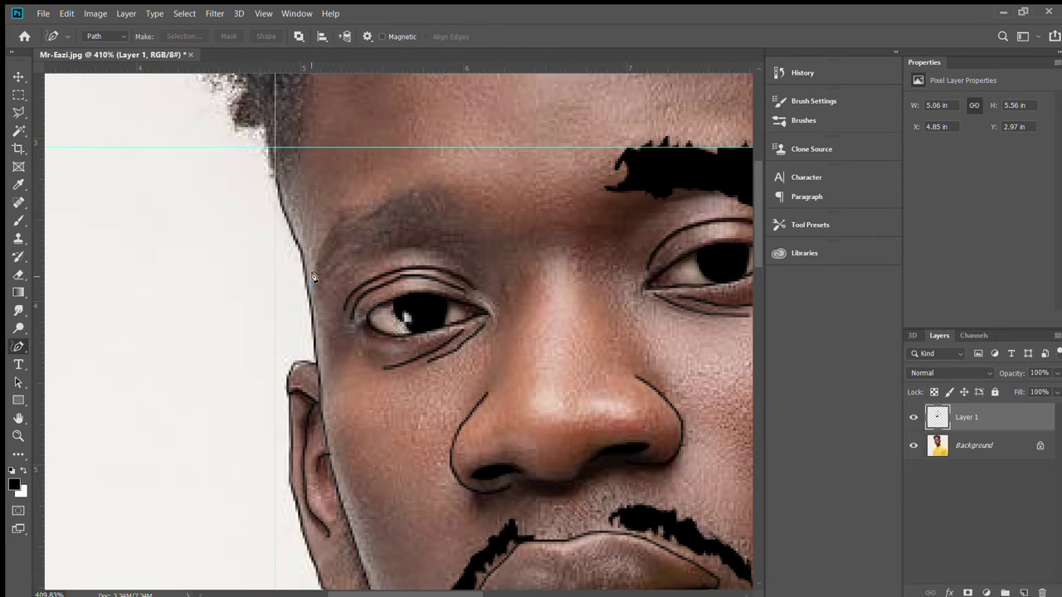
left_click_drag(313, 277, 333, 226)
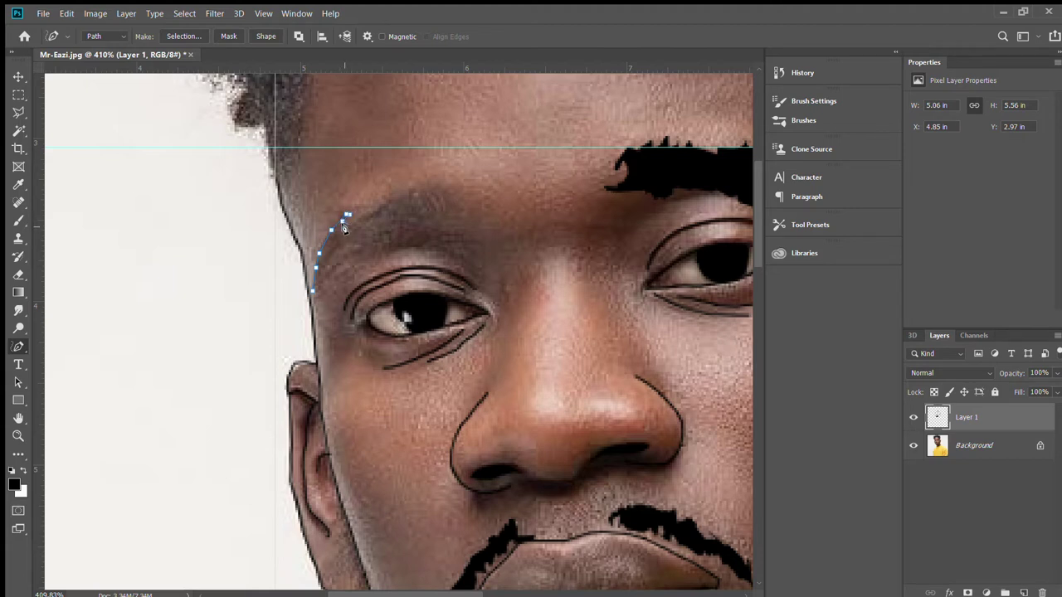
mouse_move(344, 226)
left_mouse_down()
mouse_move(414, 192)
mouse_move(465, 210)
left_mouse_up()
left_click(463, 221)
Step: Outline the brow's tip and lower edge back to the start, closing the eyebrow path
left_click(455, 230)
left_click_drag(458, 240, 466, 241)
left_click(468, 260)
left_click(429, 249)
left_click(388, 254)
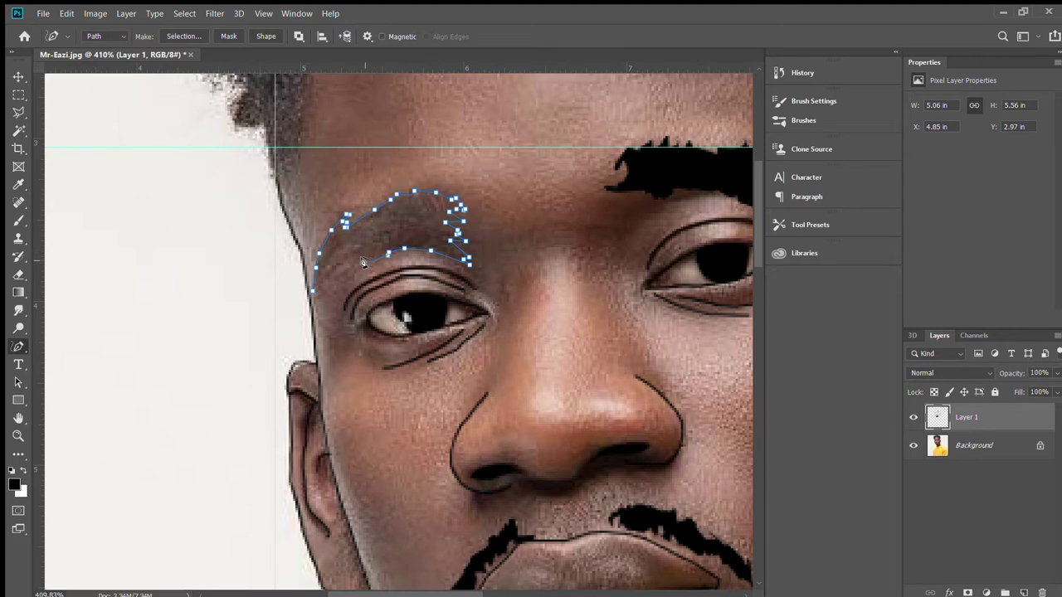
left_click(364, 262)
left_click(345, 270)
left_click(325, 282)
left_click(314, 295)
Step: Fill the left eyebrow path with solid black and deselect it
key("i")
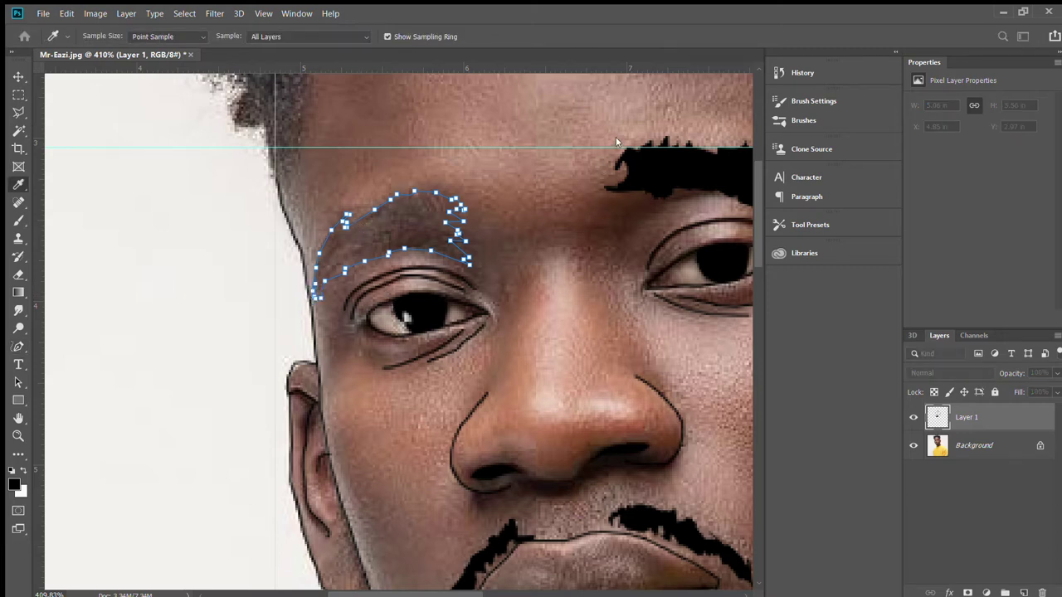
key("p")
key("alt+BackSpace")
key("Return")
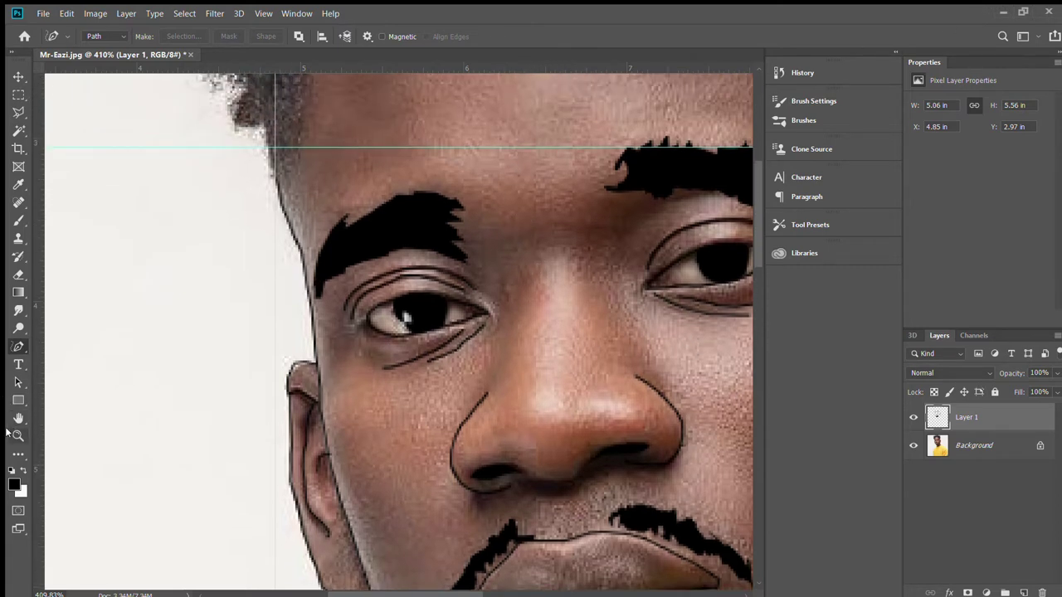
left_click(18, 435)
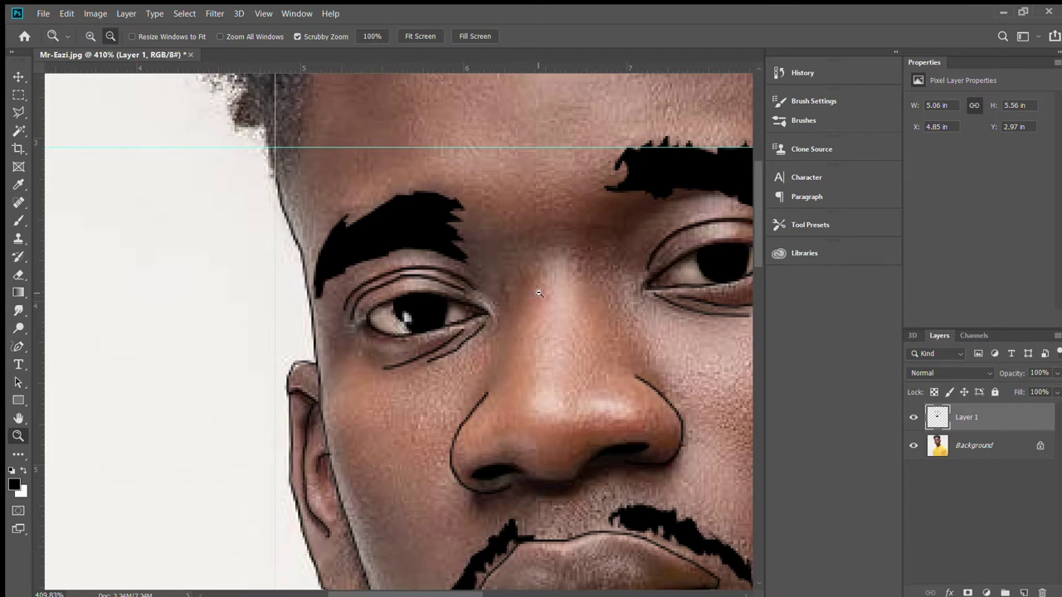
Step: Zoom out and toggle the Background layer off and on to check the line art
left_click_drag(540, 294, 498, 297)
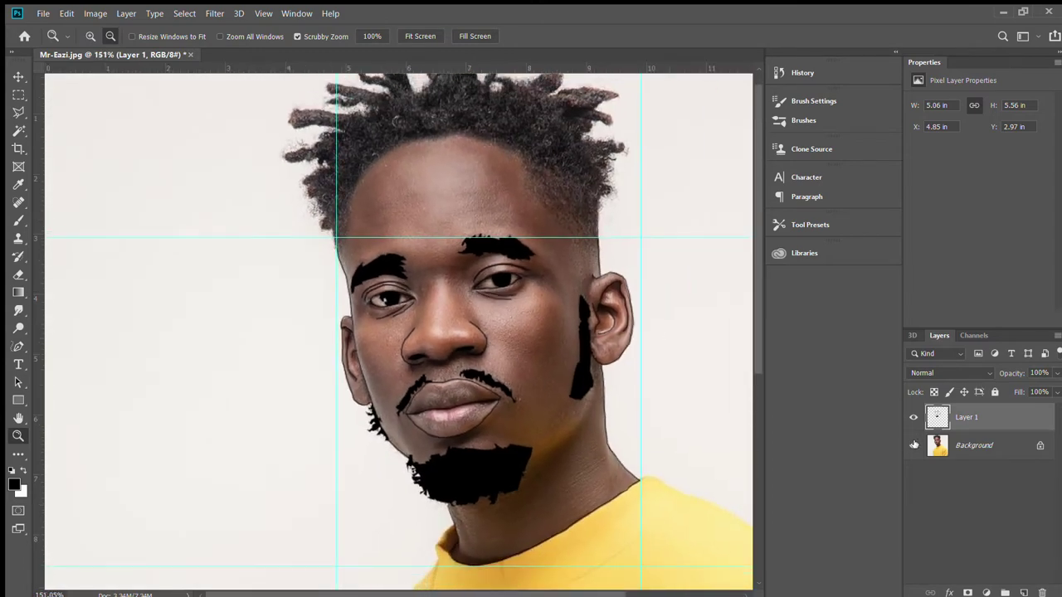
left_click(913, 446)
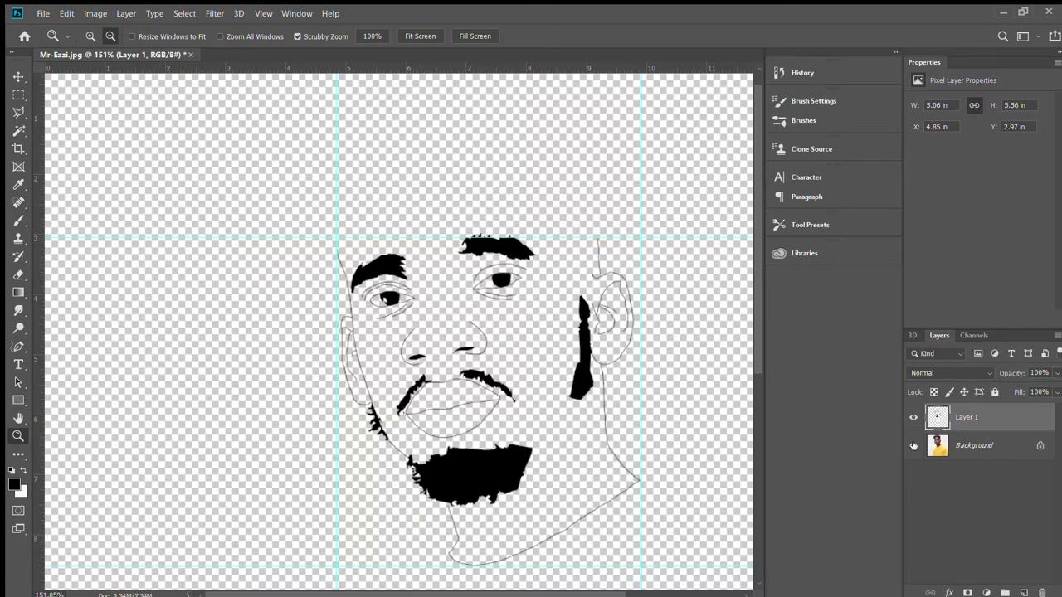
left_click(914, 446)
Step: Zoom in and draw a patch path at the inner end of the right eyebrow
mouse_move(466, 261)
left_mouse_down()
mouse_move(526, 262)
mouse_move(455, 244)
left_mouse_up()
key("p")
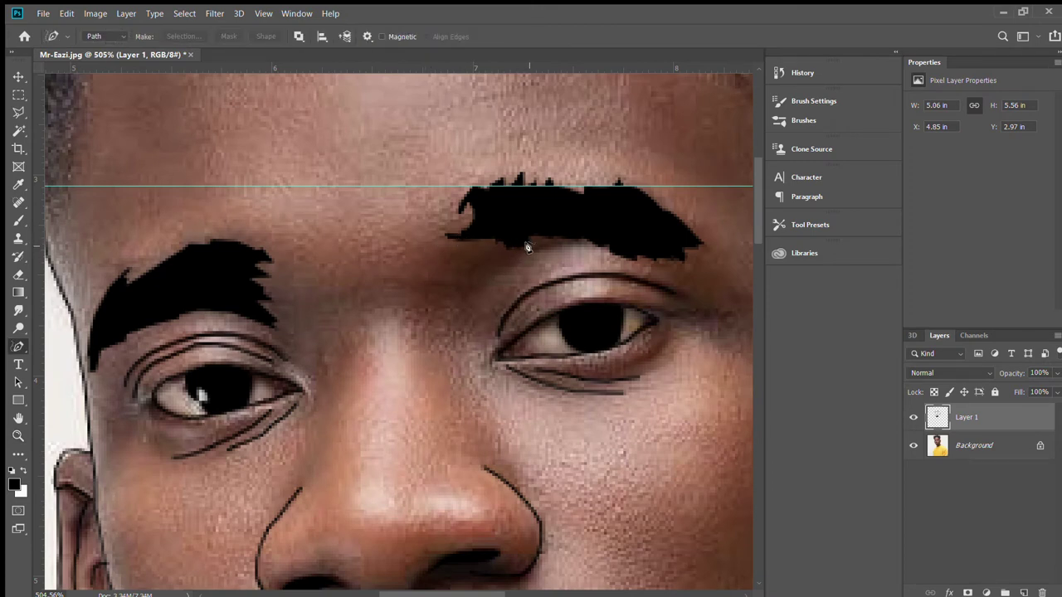
left_click(555, 240)
left_click(463, 277)
key("ctrl")
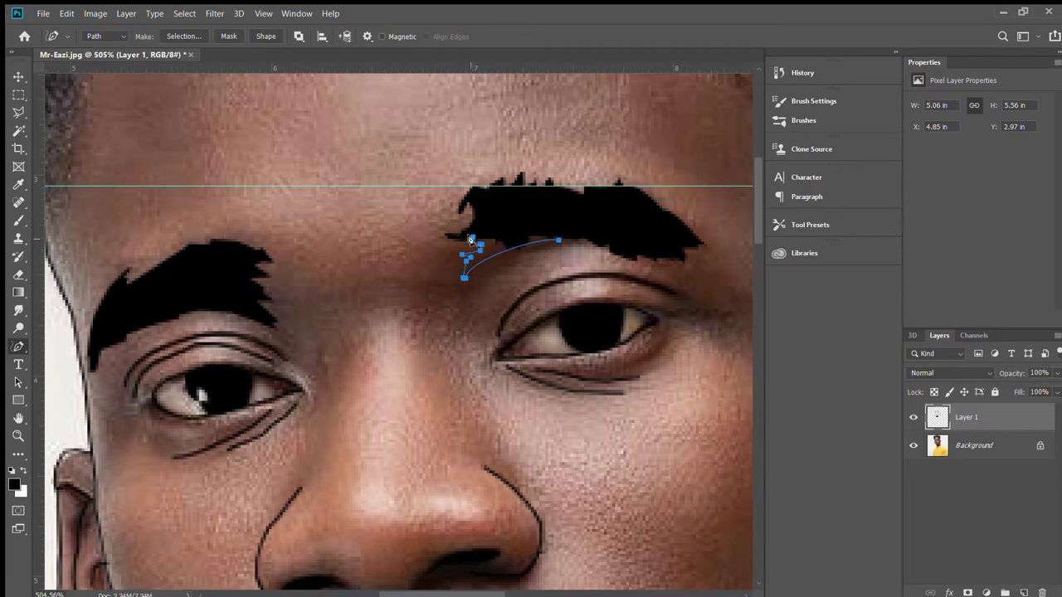
left_click_drag(472, 238, 559, 240)
Step: Fill the eyebrow patch with black, deselect it, and toggle the Background to review
key("i")
key("p")
key("Return")
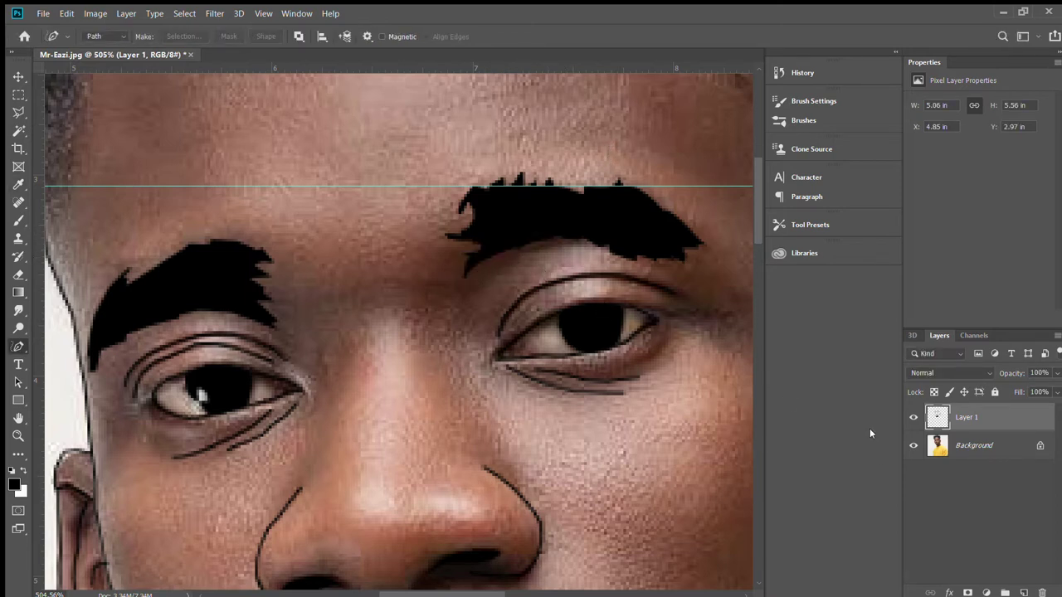
left_click(914, 445)
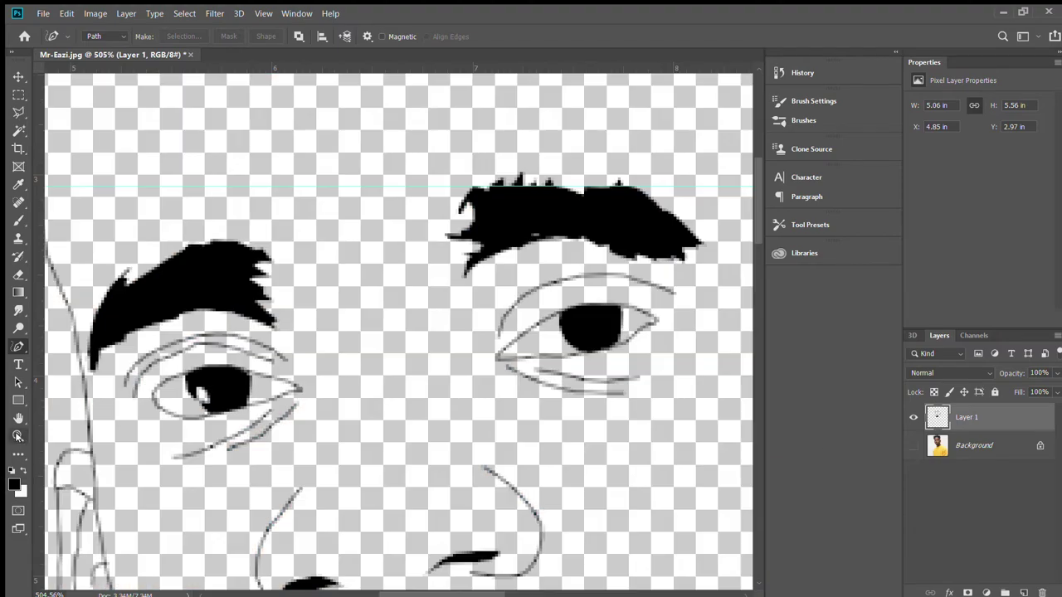
left_click(18, 436)
scroll(404, 357, "down", 5)
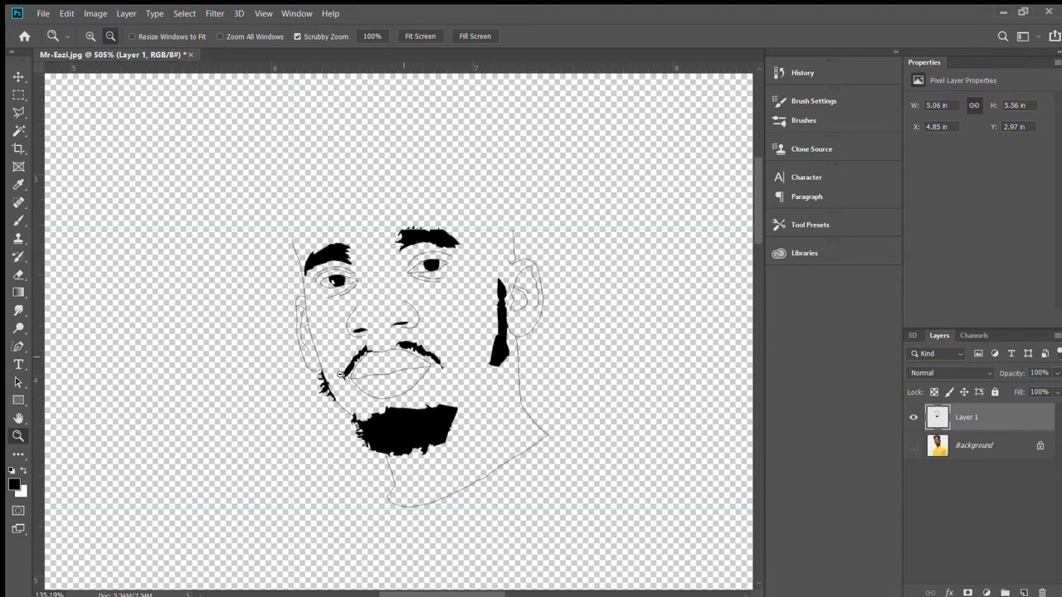
scroll(390, 332, "down", 2)
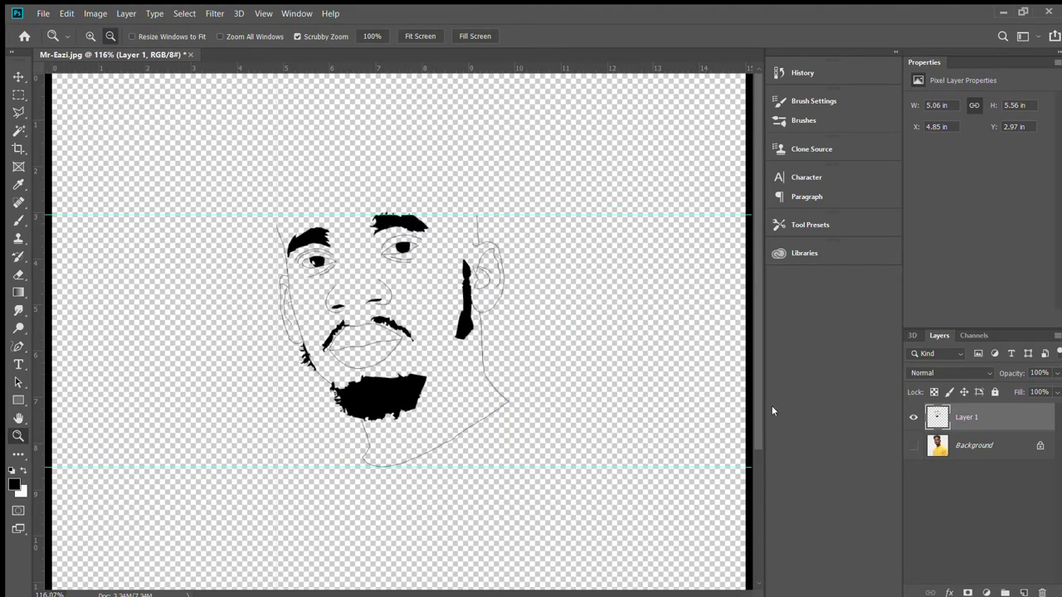
left_click(913, 445)
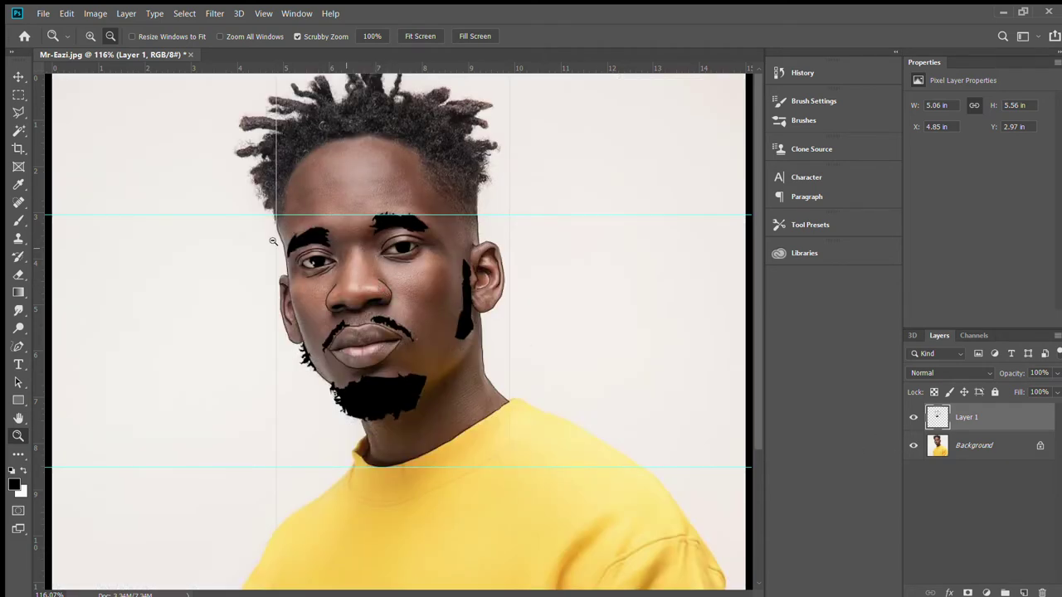
scroll(305, 146, "up", 3)
Step: Trace a Freeform Pen path along the hairline from the temple across the forehead
scroll(304, 147, "up", 3)
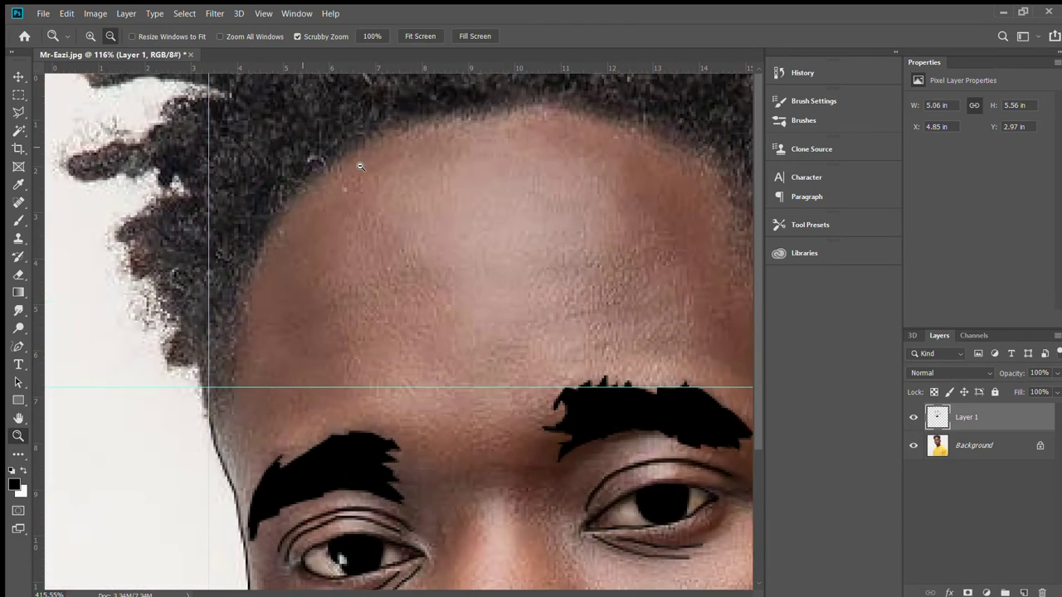
left_click(18, 346)
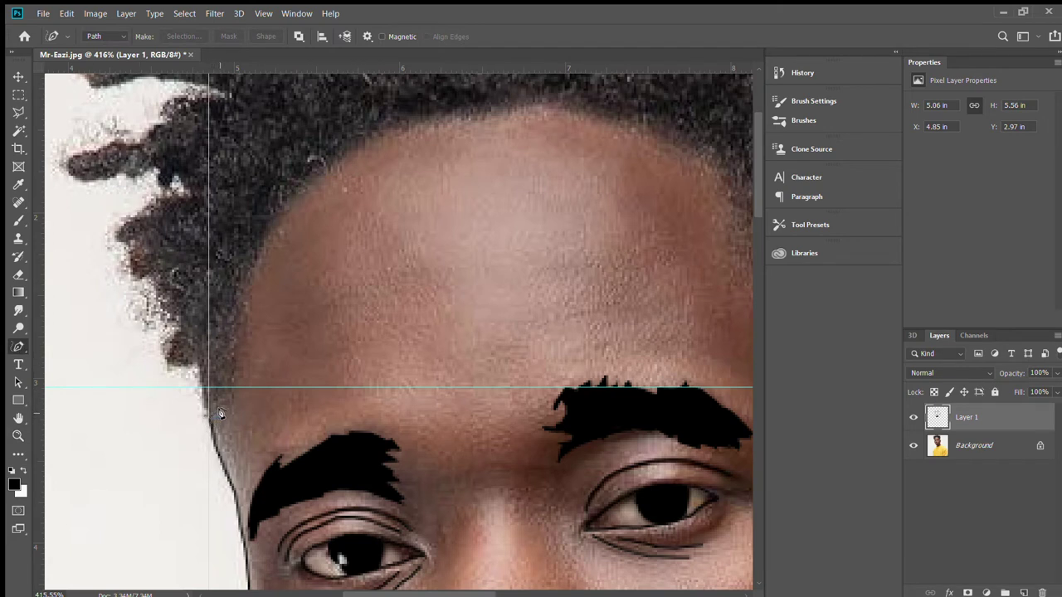
mouse_move(217, 414)
left_mouse_down()
mouse_move(246, 280)
mouse_move(306, 185)
mouse_move(391, 131)
mouse_move(552, 111)
left_mouse_up()
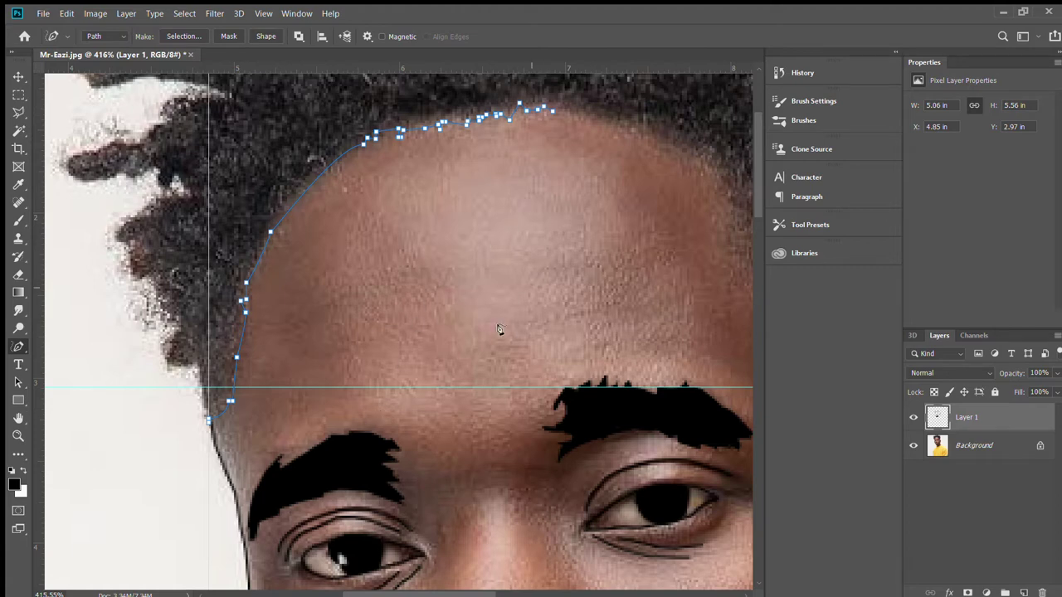
left_click(19, 436)
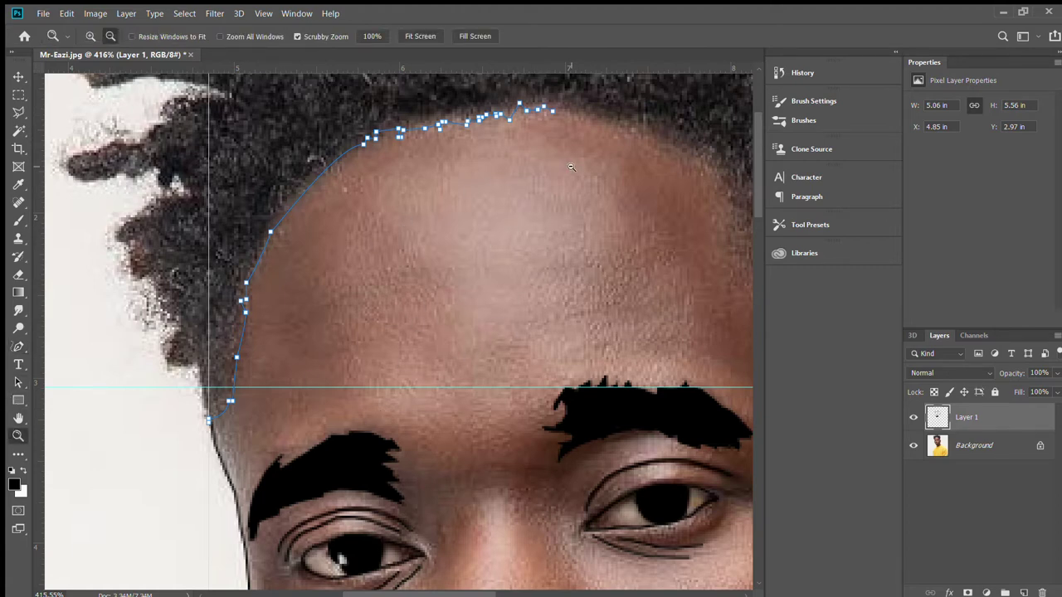
left_click_drag(571, 167, 498, 196)
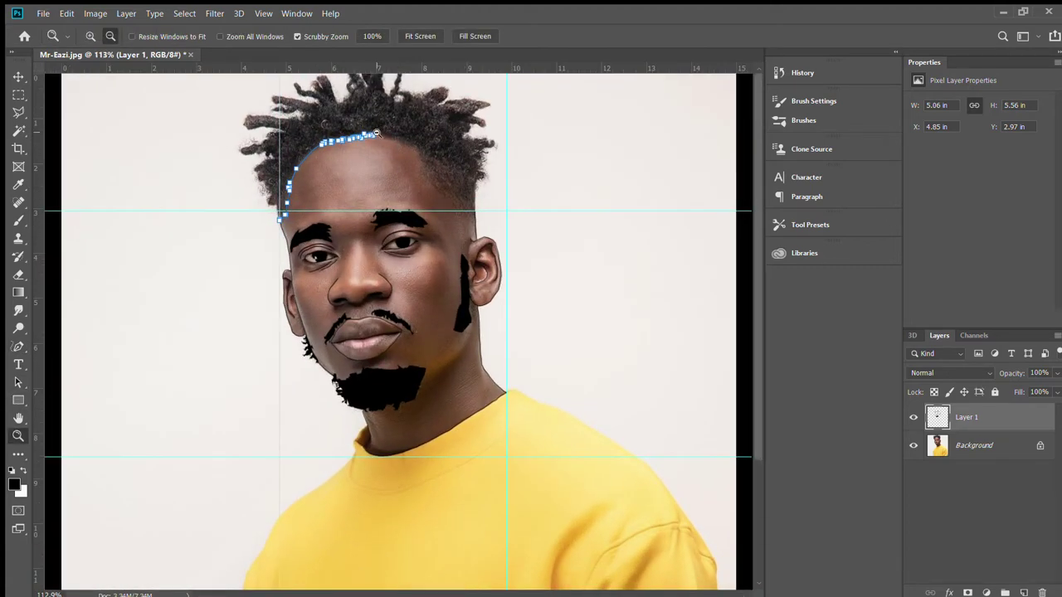
left_click_drag(376, 133, 444, 147)
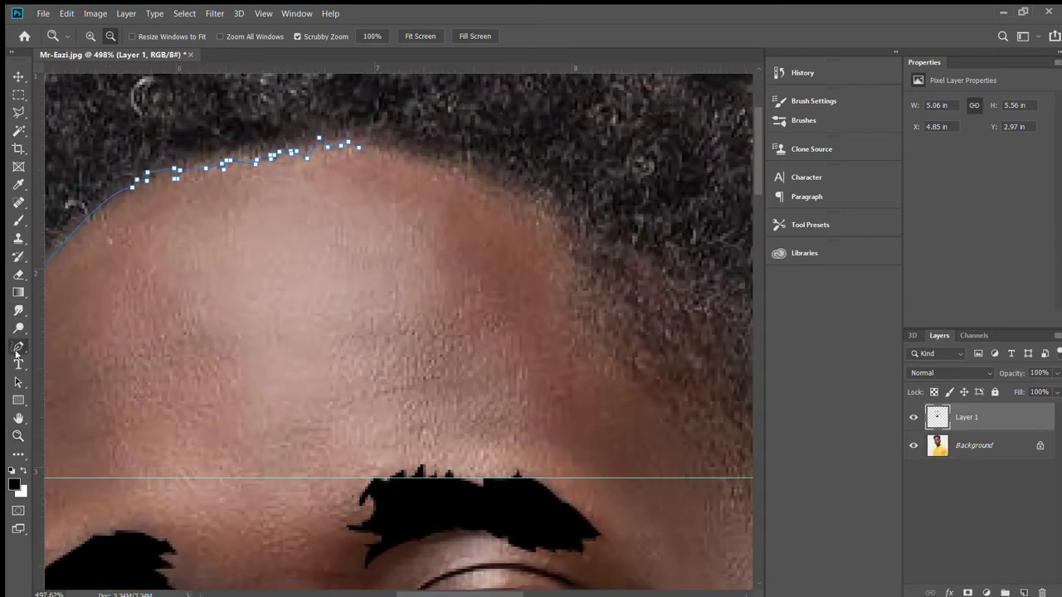
left_click(18, 349)
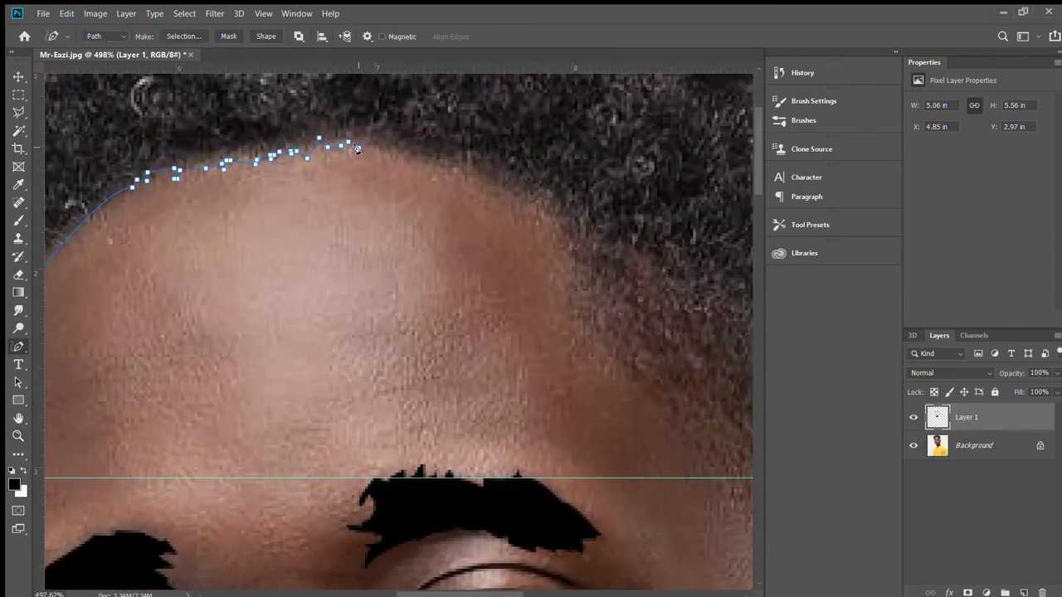
mouse_move(359, 147)
left_mouse_down()
mouse_move(429, 162)
mouse_move(548, 222)
mouse_move(567, 242)
mouse_move(575, 347)
mouse_move(639, 386)
mouse_move(680, 432)
left_mouse_up()
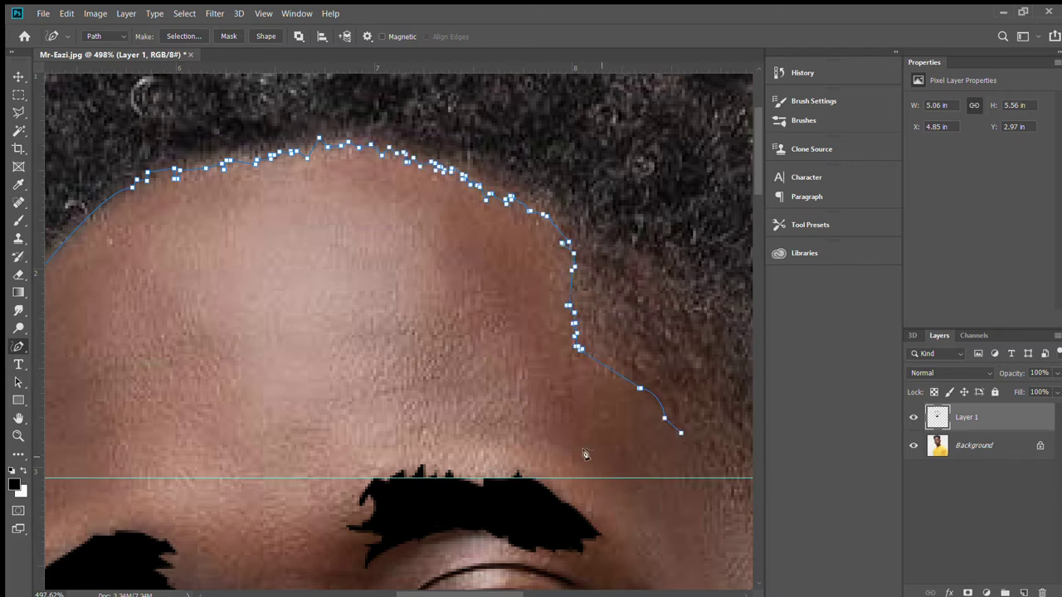
Step: Extend the hairline path down toward the ear
scroll(585, 455, "down", 2)
left_click(12, 436)
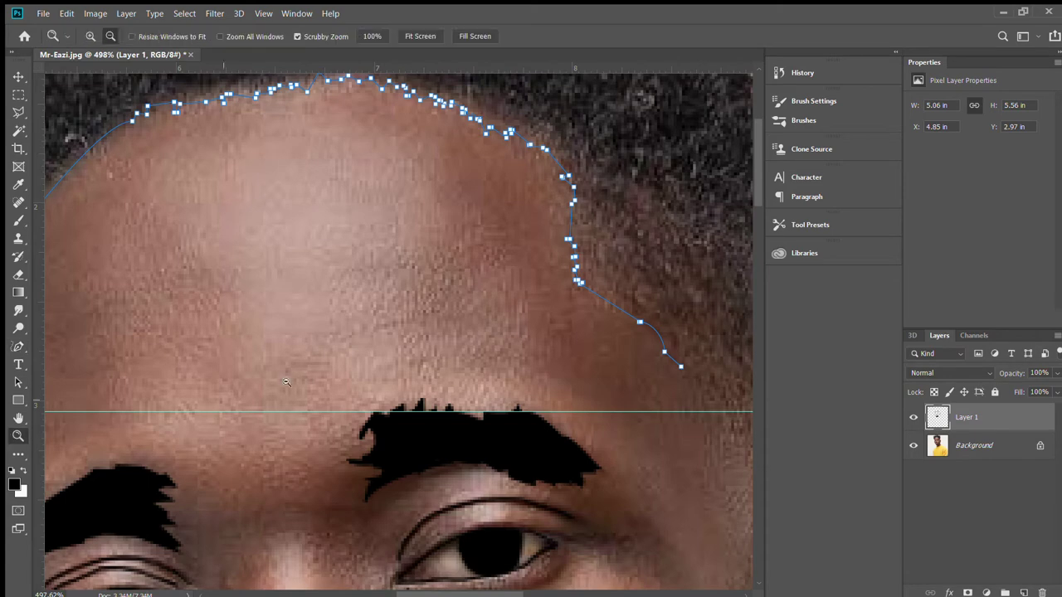
left_click_drag(316, 369, 266, 375)
left_click_drag(439, 251, 461, 249)
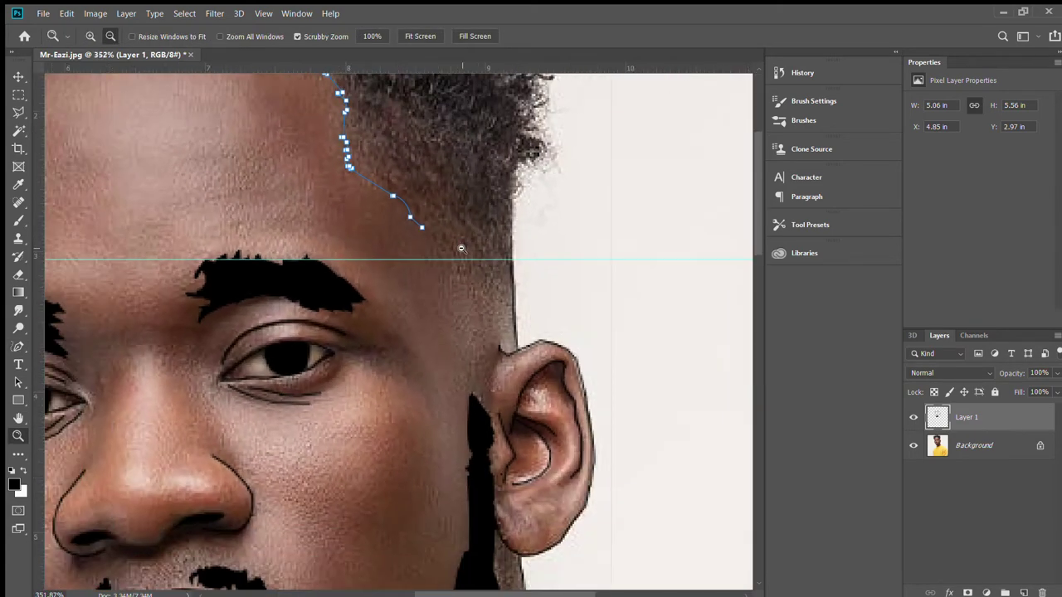
scroll(434, 240, "up", 2)
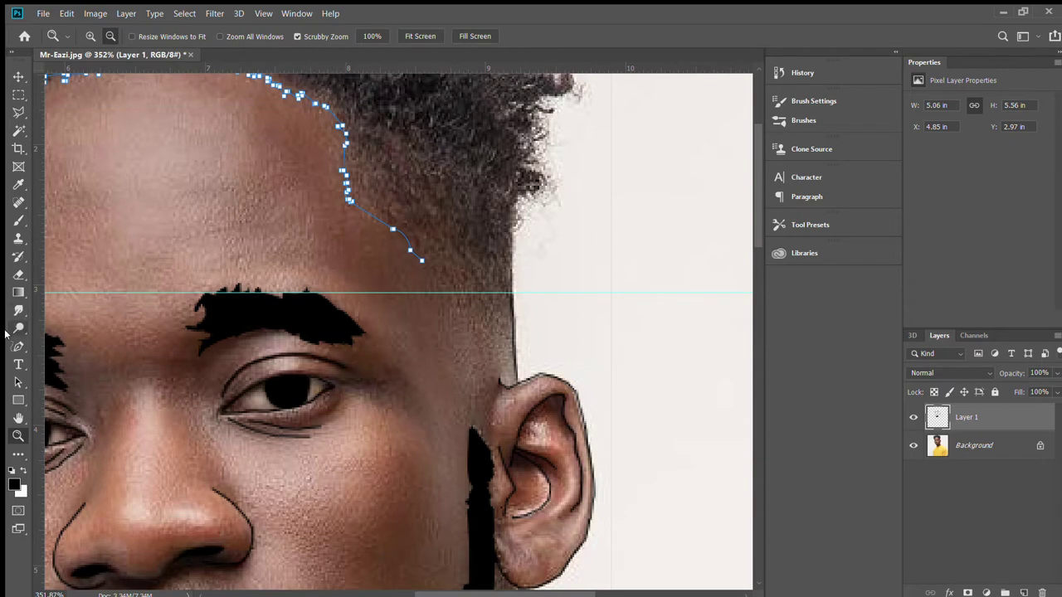
left_click(18, 344)
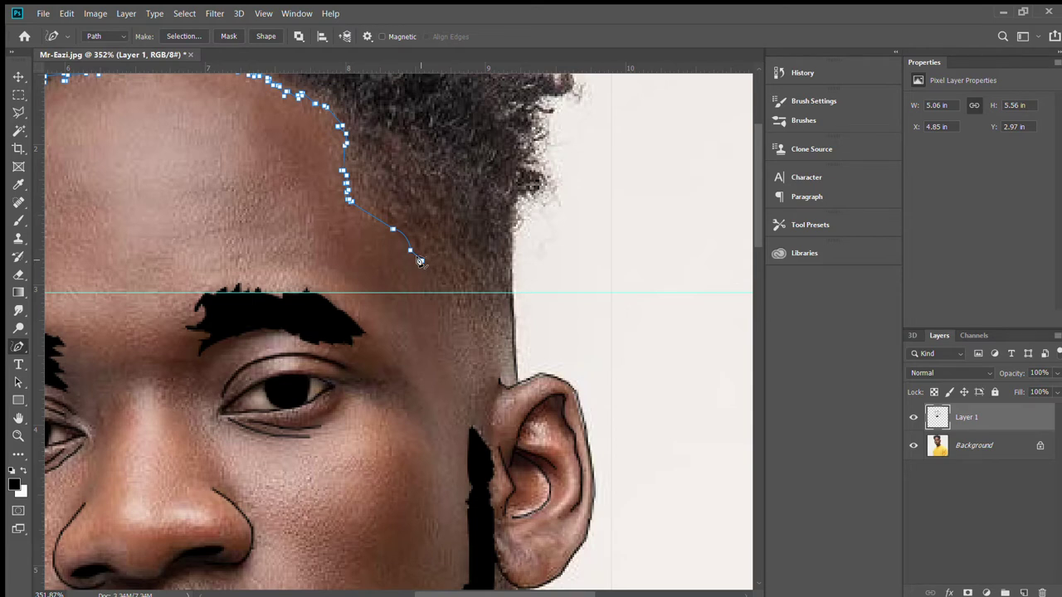
left_click_drag(421, 262, 430, 274)
left_click_drag(455, 303, 462, 310)
left_click_drag(465, 314, 491, 382)
Step: Trace the path up the side of the head and along the top hair locks
mouse_move(511, 345)
left_mouse_down()
mouse_move(508, 232)
mouse_move(518, 196)
mouse_move(545, 196)
mouse_move(540, 123)
left_mouse_up()
mouse_move(533, 111)
left_mouse_down()
mouse_move(551, 113)
mouse_move(512, 104)
mouse_move(578, 97)
mouse_move(561, 73)
mouse_move(574, 77)
mouse_move(574, 142)
mouse_move(556, 191)
left_mouse_up()
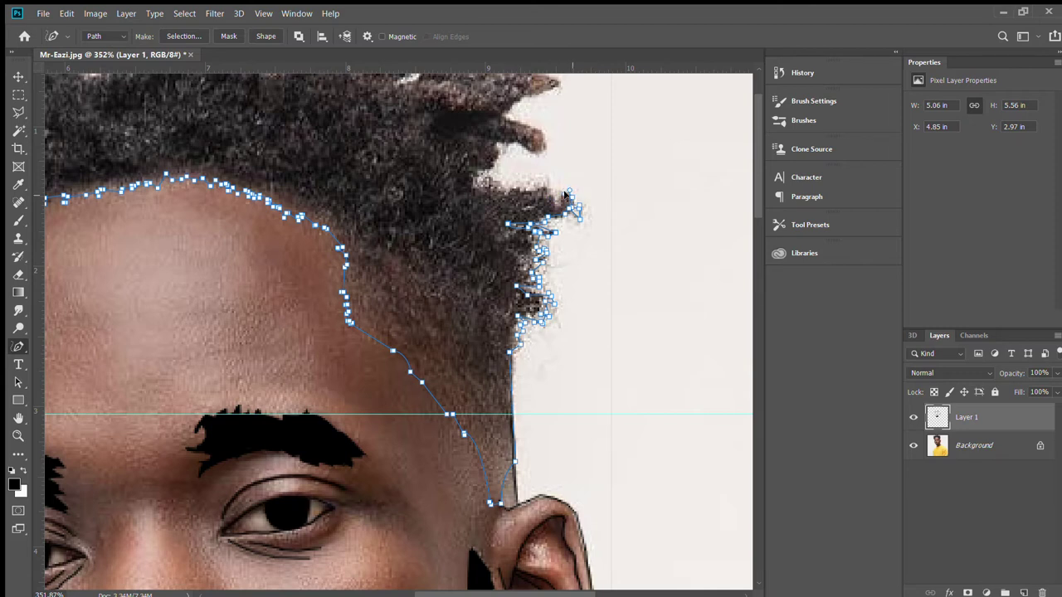
mouse_move(565, 190)
left_mouse_down()
mouse_move(480, 187)
mouse_move(496, 138)
mouse_move(538, 153)
mouse_move(543, 143)
left_mouse_up()
Step: Undo the stray stretch and retrace the path around the upper-right dreadlock tips
left_click(560, 82)
scroll(585, 135, "up", 5)
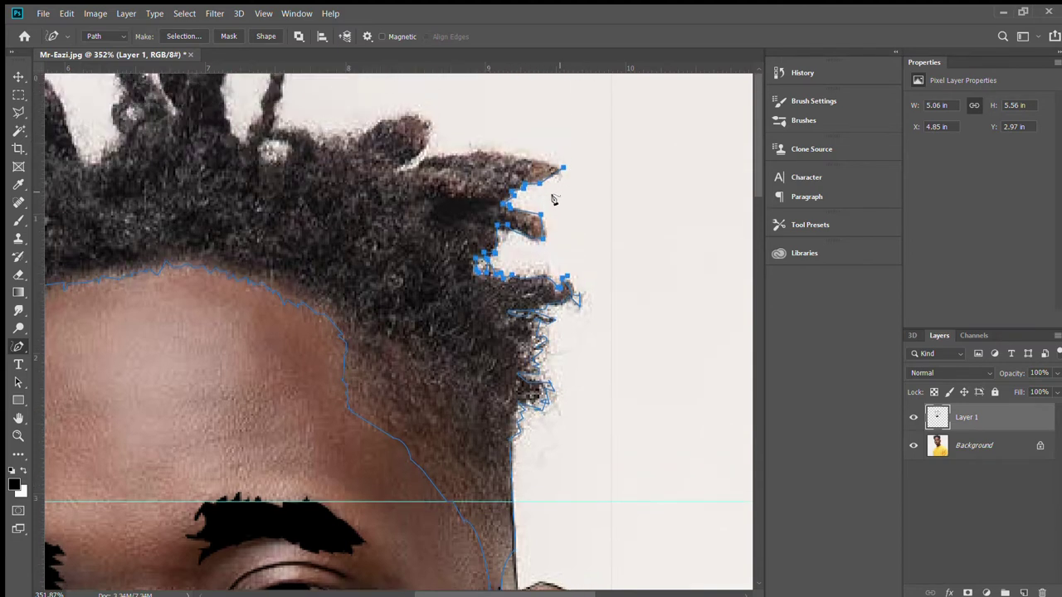
key("ctrl+z")
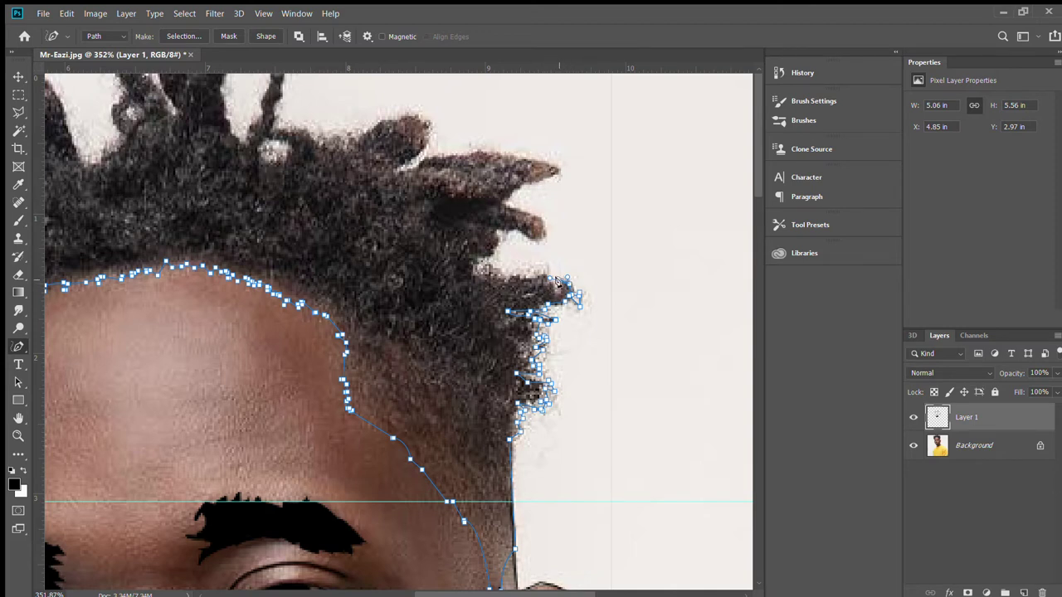
left_click_drag(538, 272, 510, 275)
left_click_drag(485, 266, 536, 242)
mouse_move(538, 217)
left_mouse_down()
mouse_move(503, 204)
mouse_move(561, 172)
mouse_move(554, 165)
mouse_move(443, 153)
mouse_move(399, 169)
mouse_move(425, 150)
mouse_move(429, 123)
mouse_move(419, 116)
mouse_move(396, 114)
mouse_move(332, 147)
mouse_move(286, 125)
mouse_move(265, 133)
left_mouse_up()
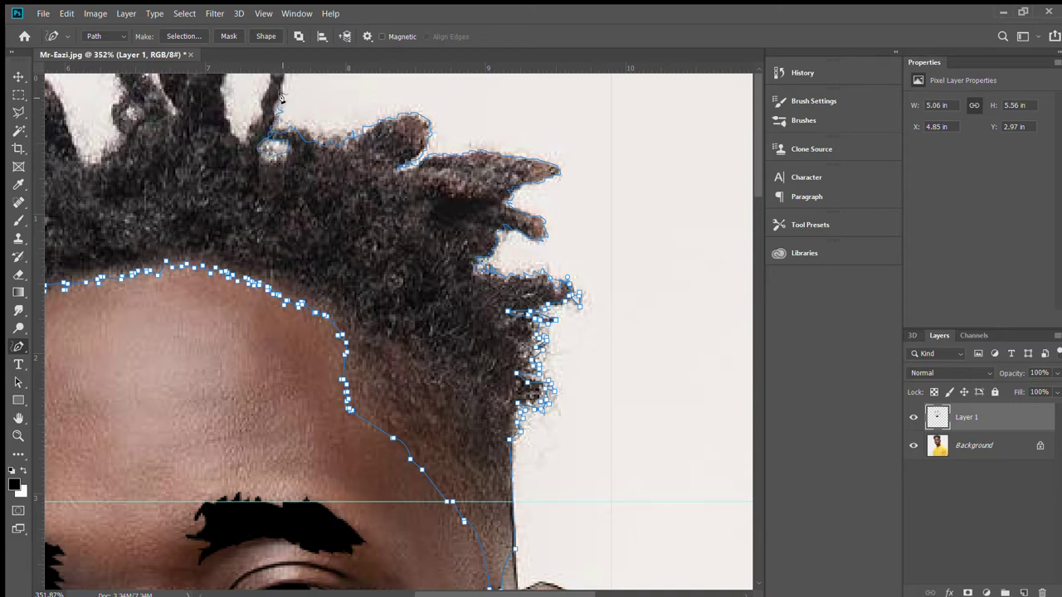
left_click_drag(277, 103, 280, 98)
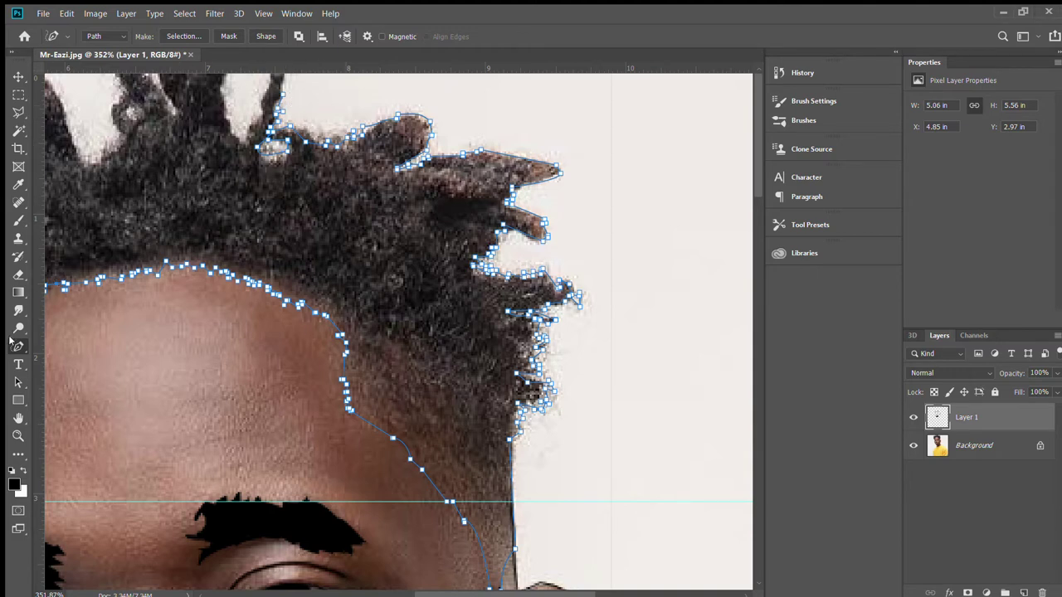
Step: Zoom out to view the whole portrait and the traced path
left_click(18, 436)
mouse_move(218, 194)
left_mouse_down()
mouse_move(163, 228)
mouse_move(338, 172)
left_mouse_up()
left_click_drag(370, 116, 374, 123)
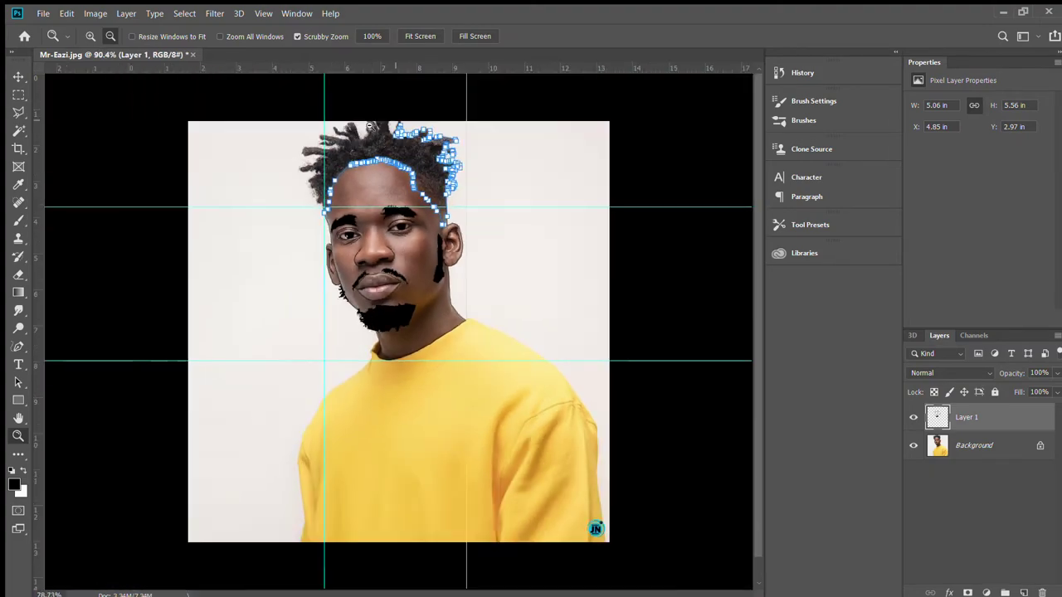
Step: Trace the path leftward across the top edges of the crown dreadlocks
left_click_drag(405, 186, 470, 225)
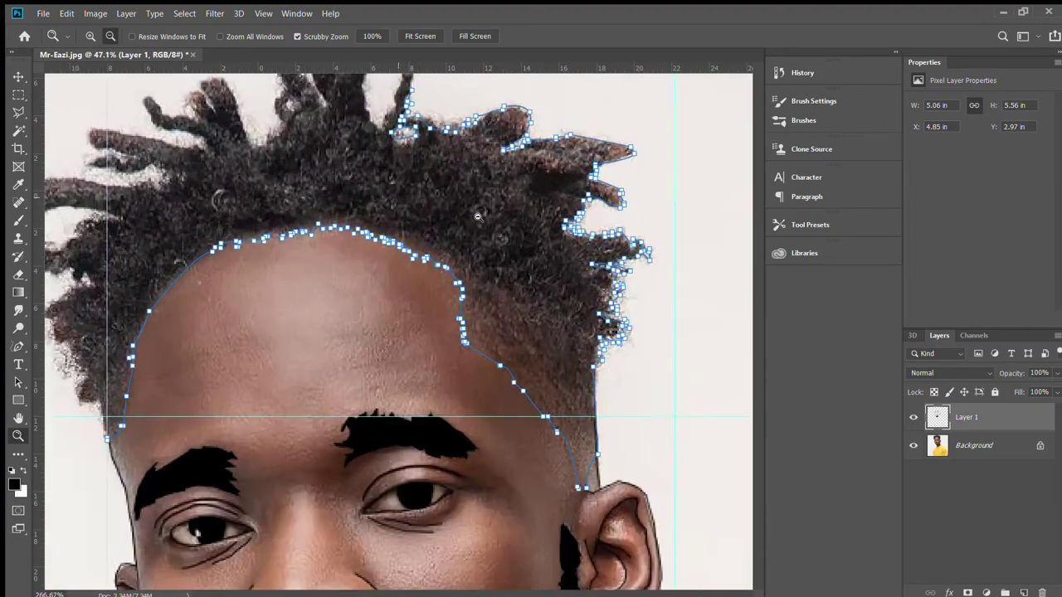
key("p")
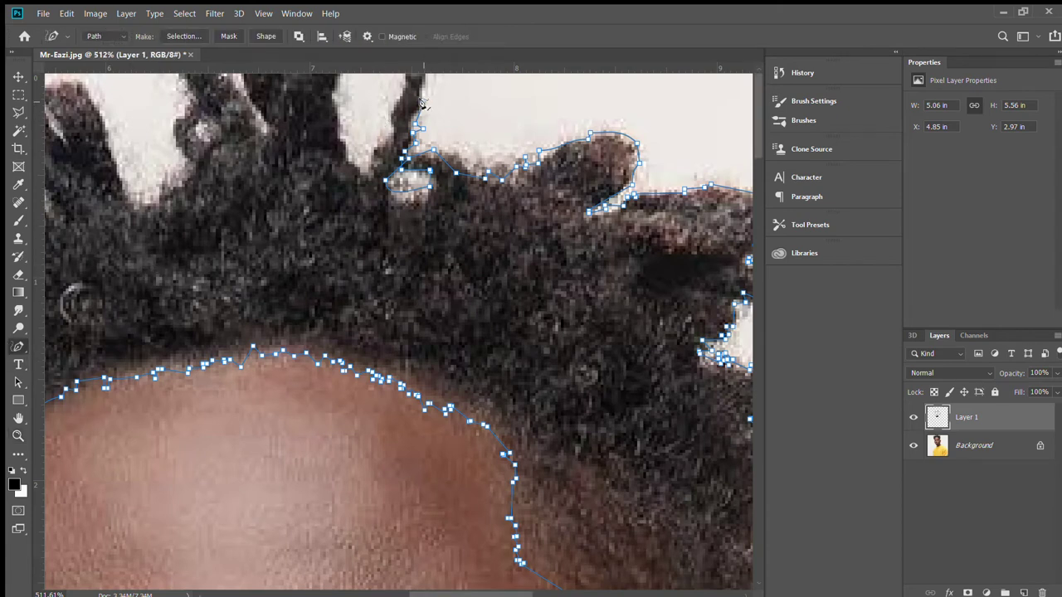
left_click_drag(422, 103, 424, 67)
mouse_move(401, 78)
left_mouse_down()
mouse_move(377, 144)
mouse_move(338, 135)
mouse_move(334, 90)
left_mouse_up()
left_click_drag(264, 134, 236, 86)
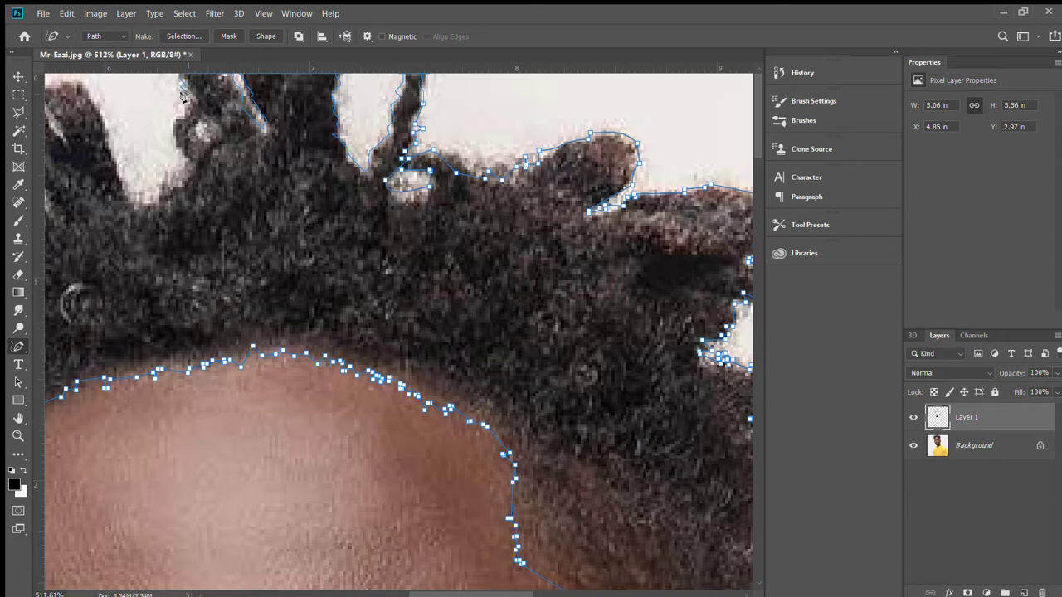
mouse_move(179, 98)
left_mouse_down()
mouse_move(185, 160)
mouse_move(138, 204)
mouse_move(86, 80)
mouse_move(42, 93)
left_mouse_up()
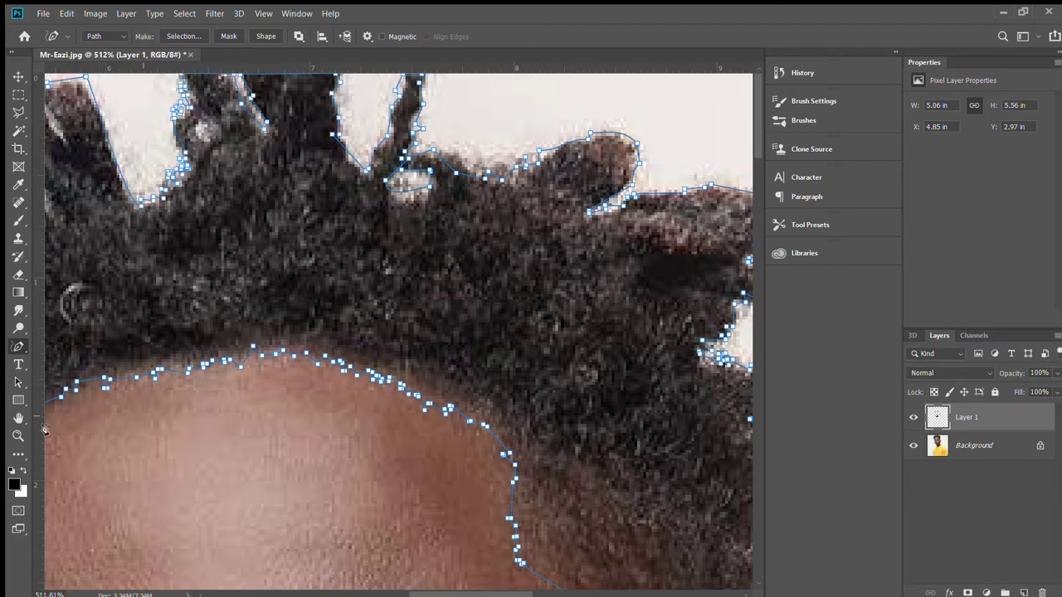
left_click(18, 436)
Step: Zoom in on the left hair and trace along the top of the upper-left lock
left_click_drag(301, 320, 216, 278)
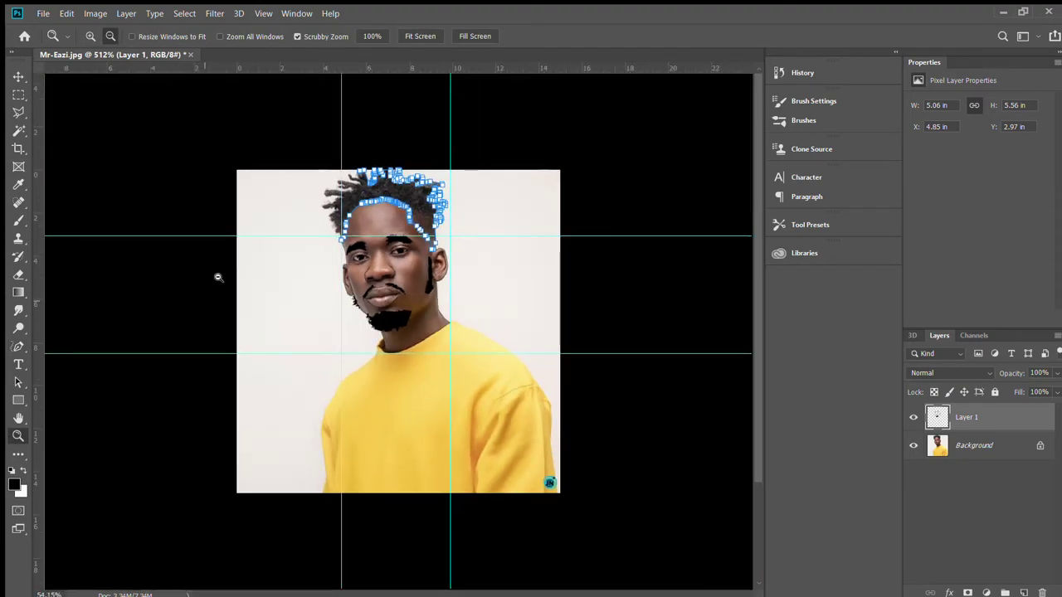
mouse_move(323, 186)
left_mouse_down()
mouse_move(563, 147)
mouse_move(122, 182)
left_mouse_up()
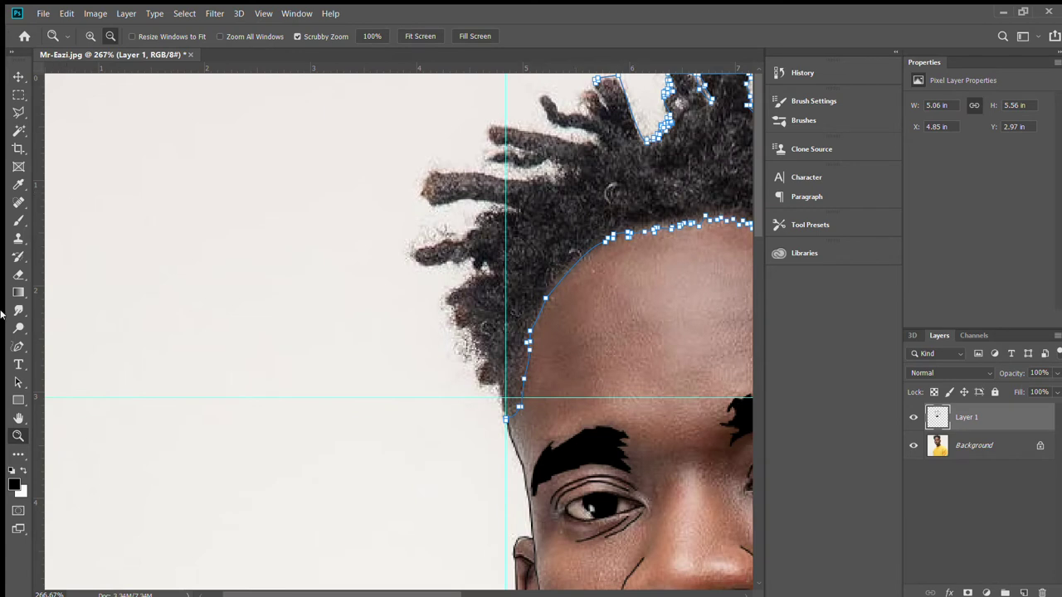
left_click(19, 347)
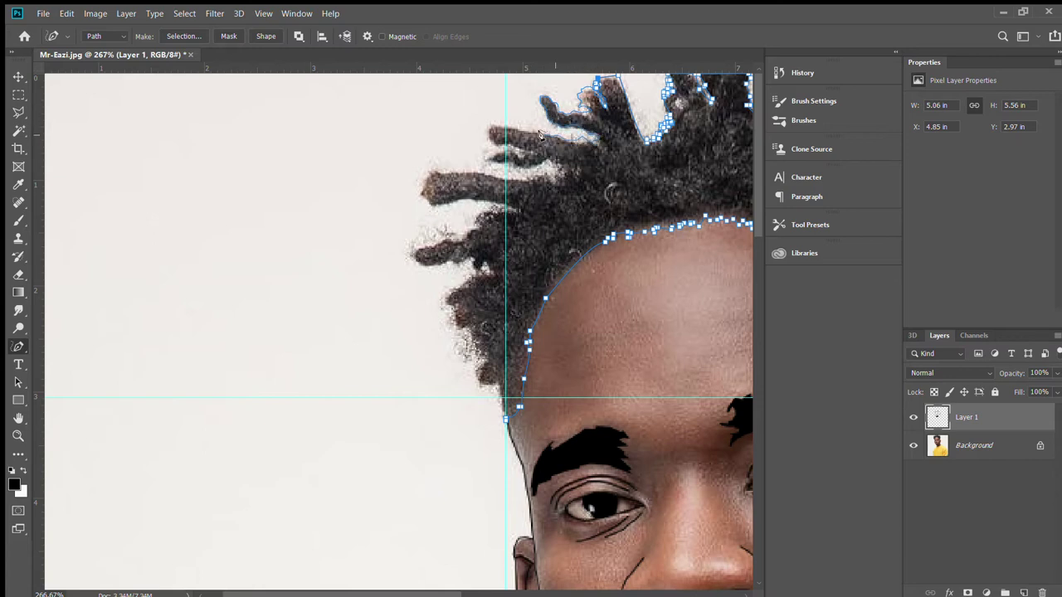
left_click_drag(539, 135, 484, 124)
left_click_drag(528, 154, 483, 156)
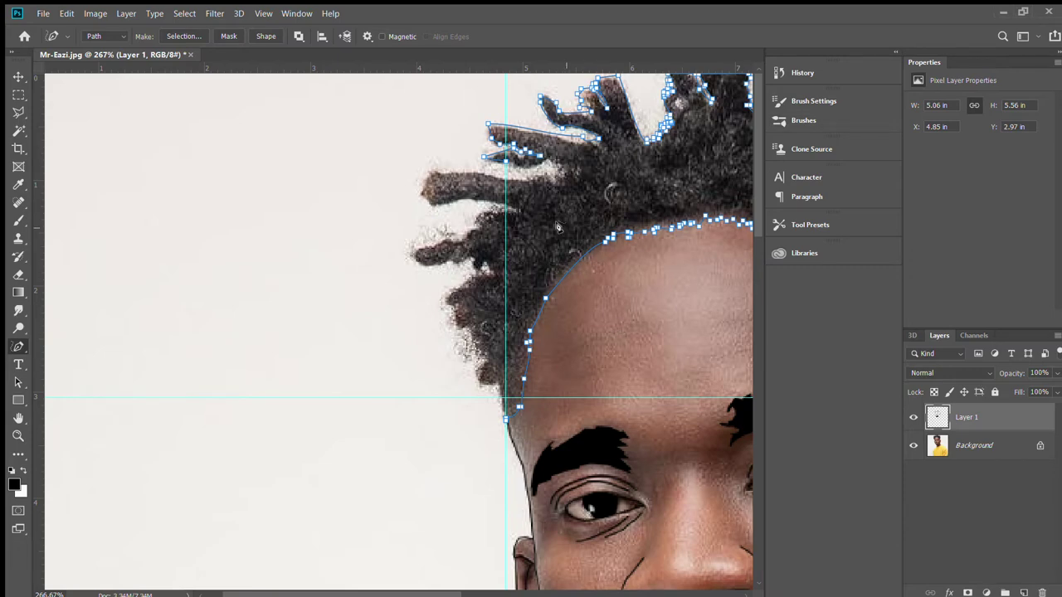
Step: Continue the path over the left dreadlocks and down to the left temple
left_click(18, 436)
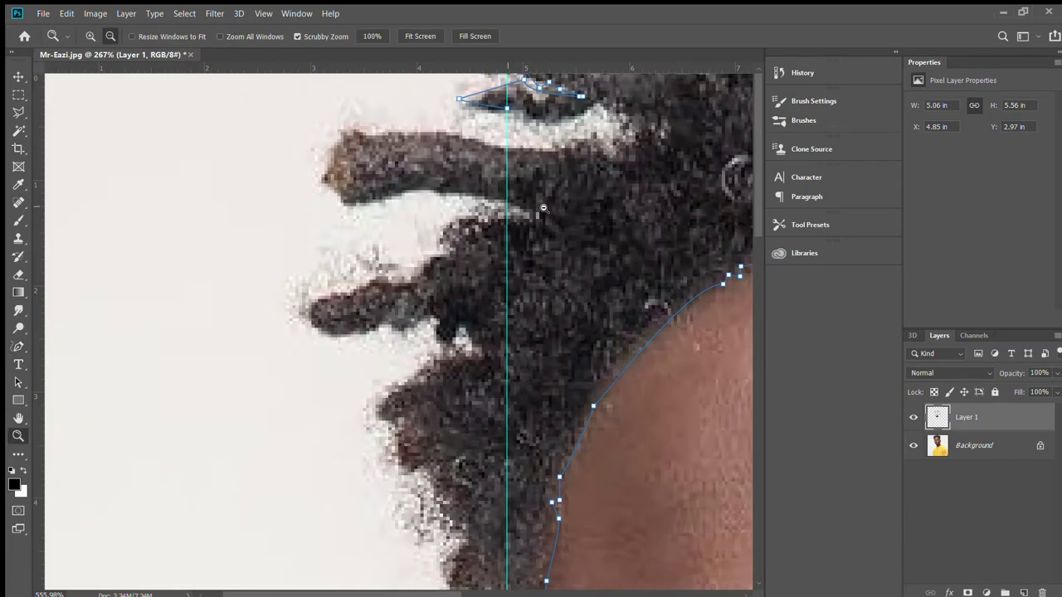
left_click_drag(504, 208, 450, 214)
left_click(18, 347)
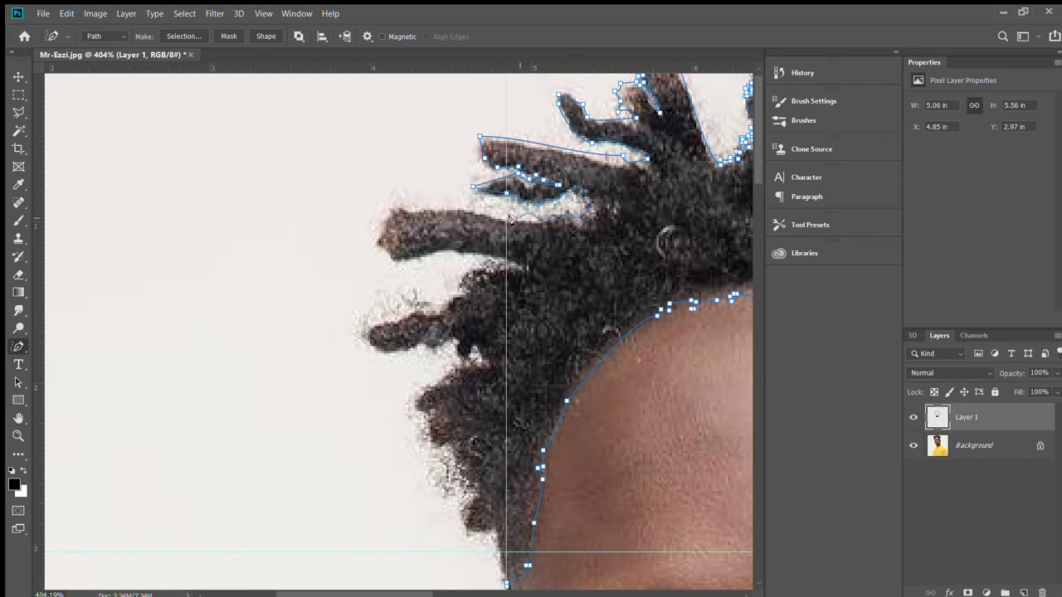
mouse_move(510, 219)
left_mouse_down()
mouse_move(419, 212)
mouse_move(374, 236)
mouse_move(423, 259)
mouse_move(512, 263)
mouse_move(483, 265)
mouse_move(446, 300)
mouse_move(364, 335)
mouse_move(375, 352)
mouse_move(458, 339)
mouse_move(463, 357)
mouse_move(475, 347)
mouse_move(482, 360)
mouse_move(404, 401)
mouse_move(451, 447)
mouse_move(469, 485)
mouse_move(455, 520)
mouse_move(490, 527)
mouse_move(499, 555)
left_mouse_up()
scroll(551, 424, "down", 5)
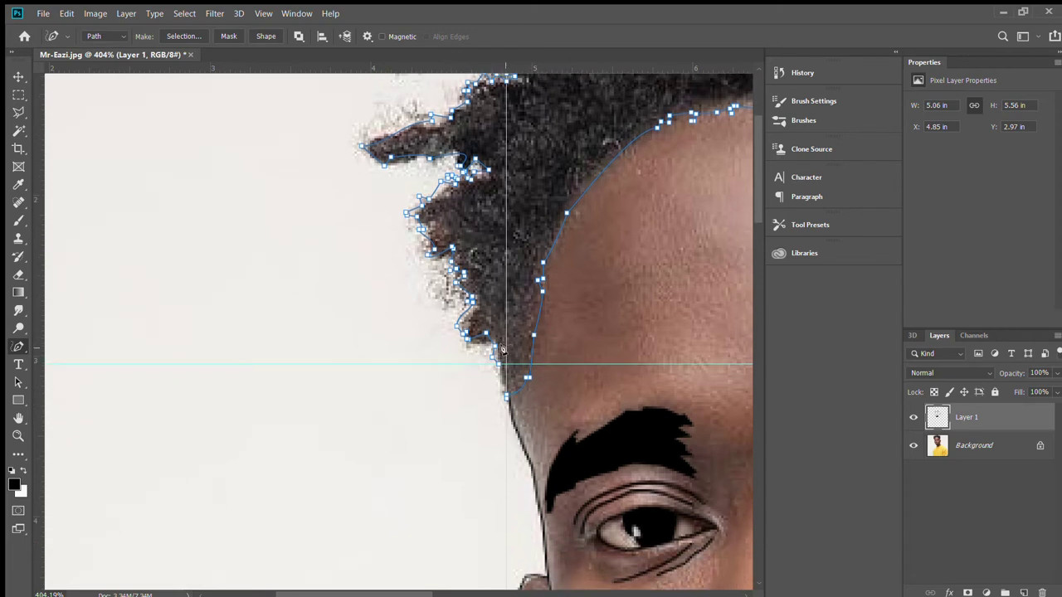
left_click_drag(496, 365, 507, 397)
Step: Fill the traced hair path with solid black foreground using Alt+Backspace
key("i")
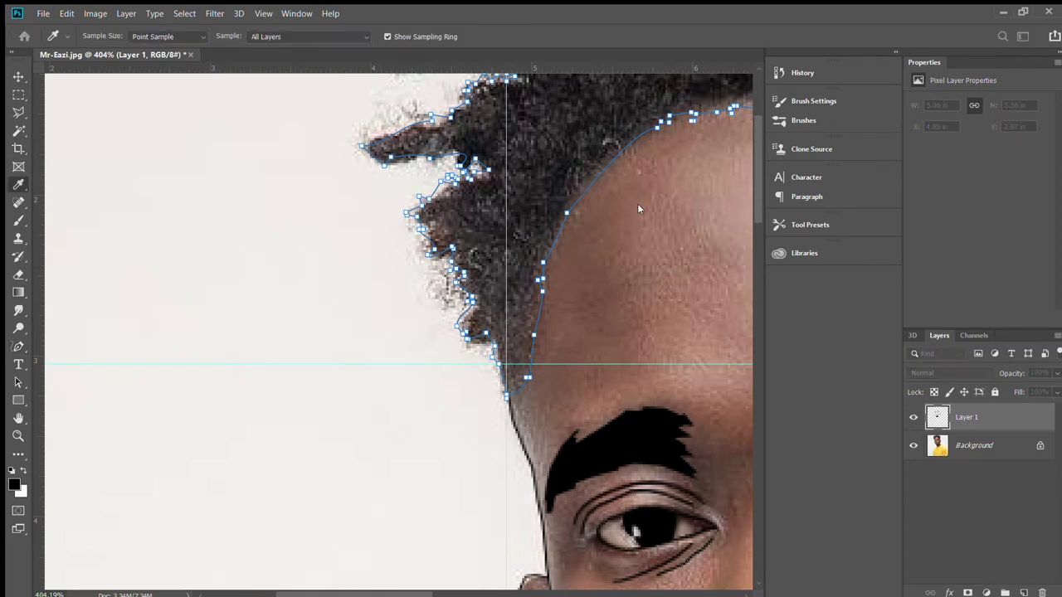
key("p")
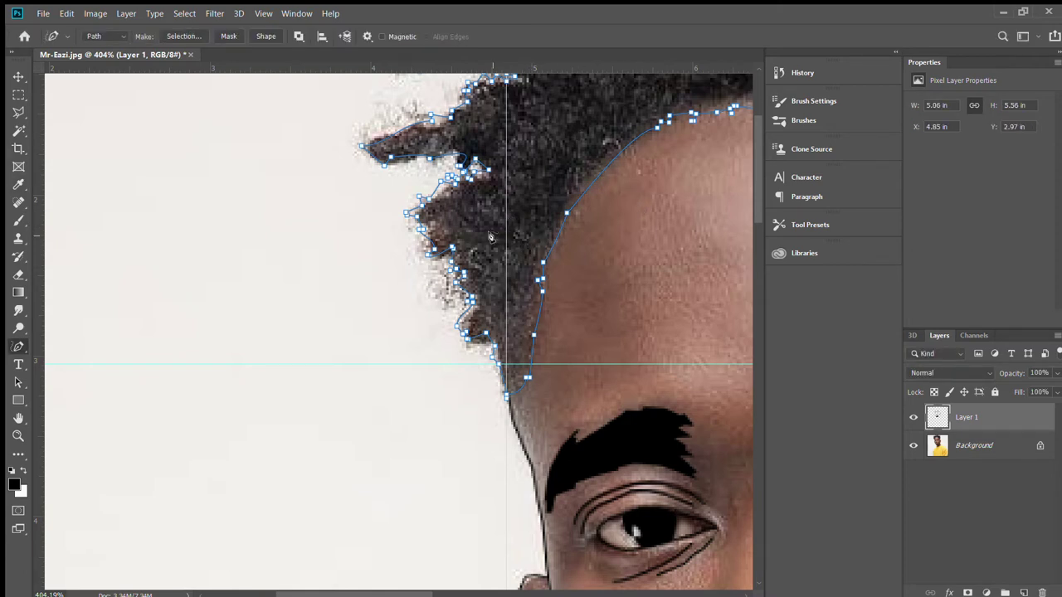
key("i")
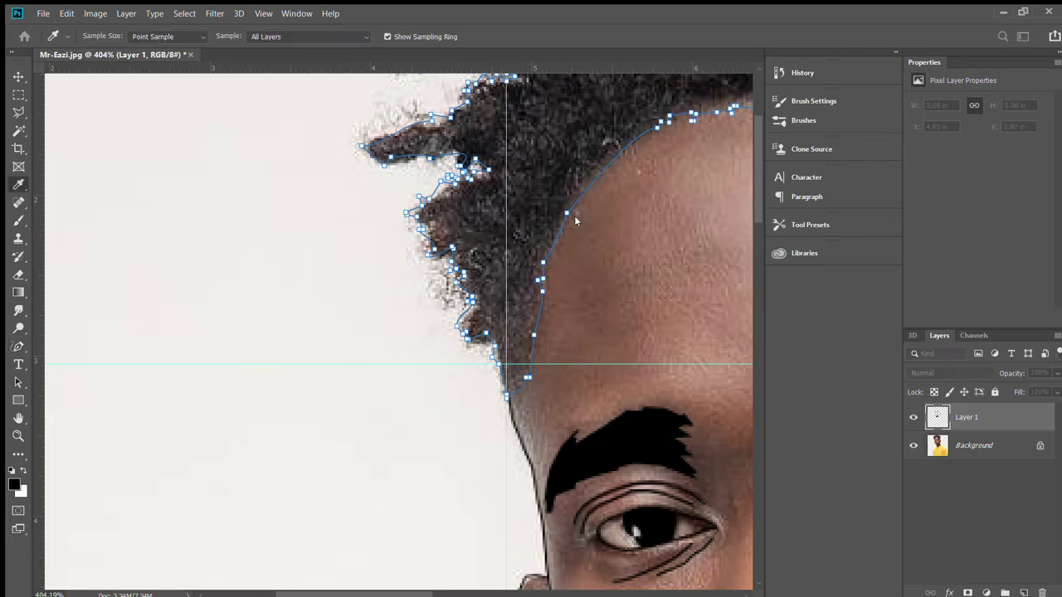
key("p")
key("alt+BackSpace")
key("z")
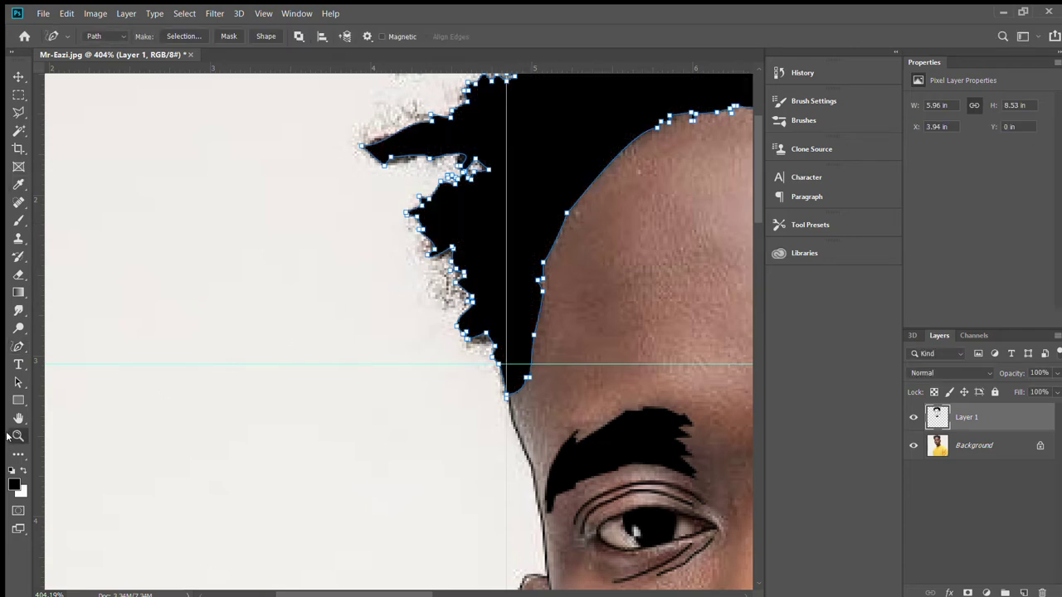
Step: Delete the hair path, check the line art without the photo, and zoom into the chin
scroll(399, 220, "down", 1)
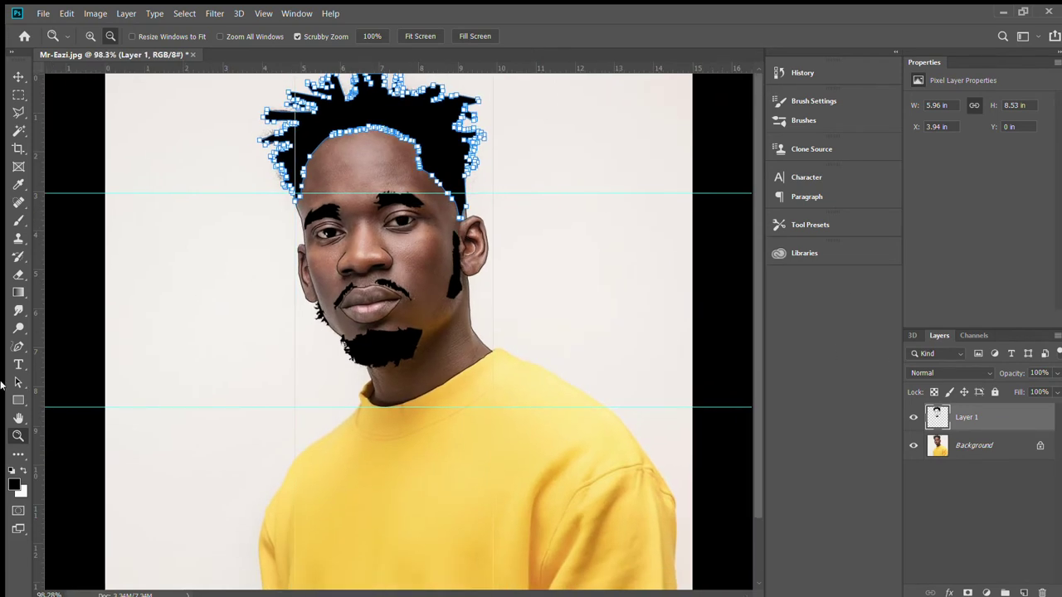
key("p")
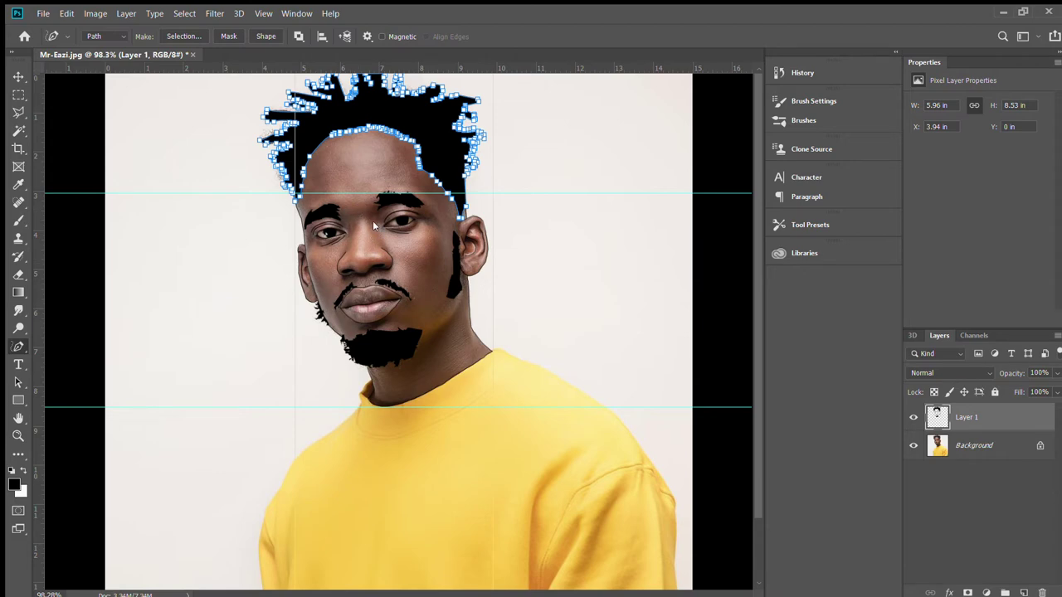
key("Return")
left_click(913, 447)
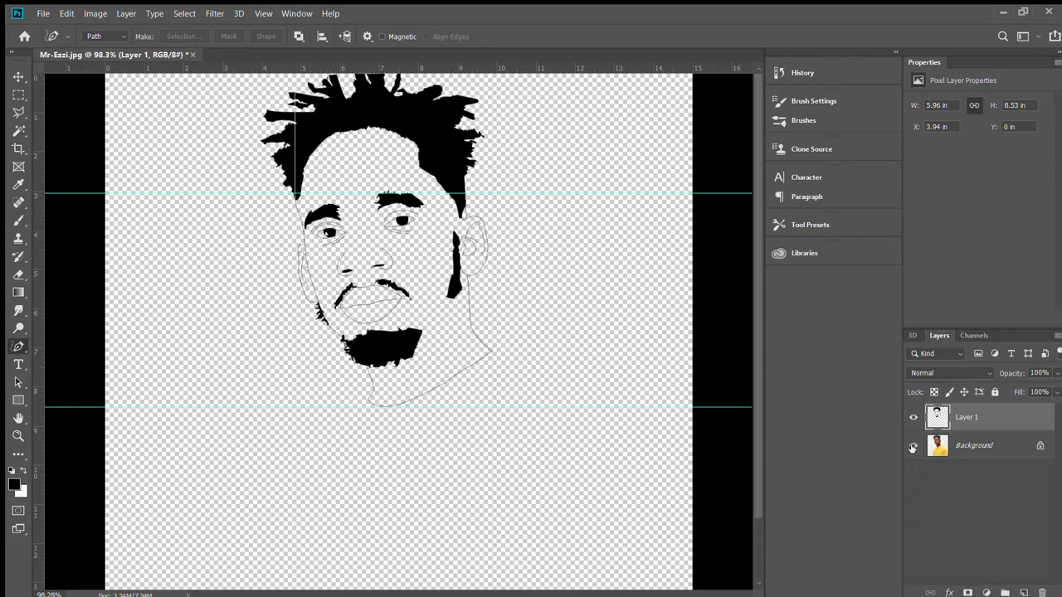
left_click(913, 447)
left_click(18, 435)
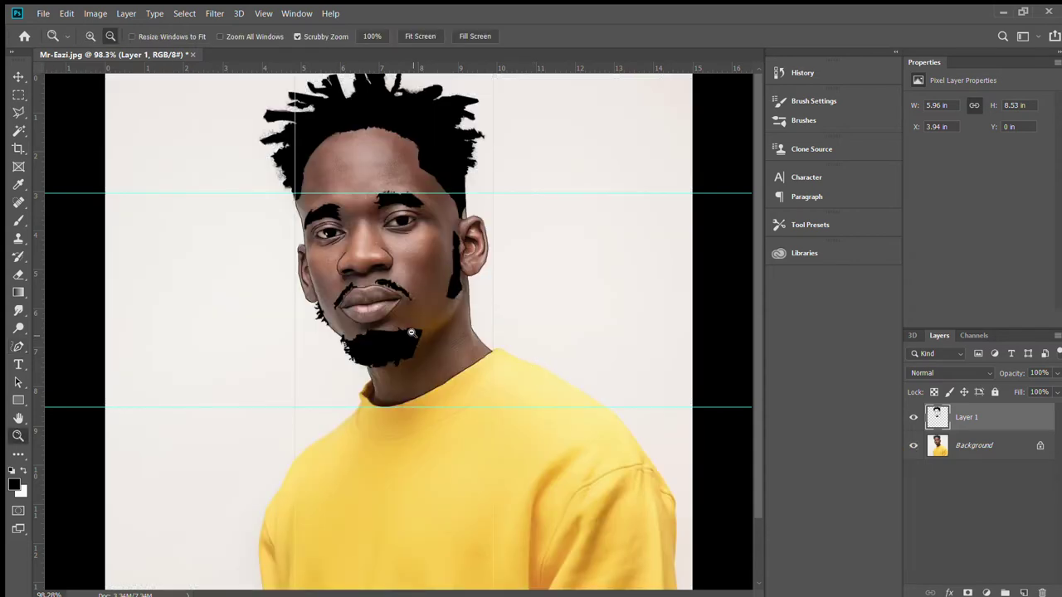
left_click_drag(411, 333, 490, 309)
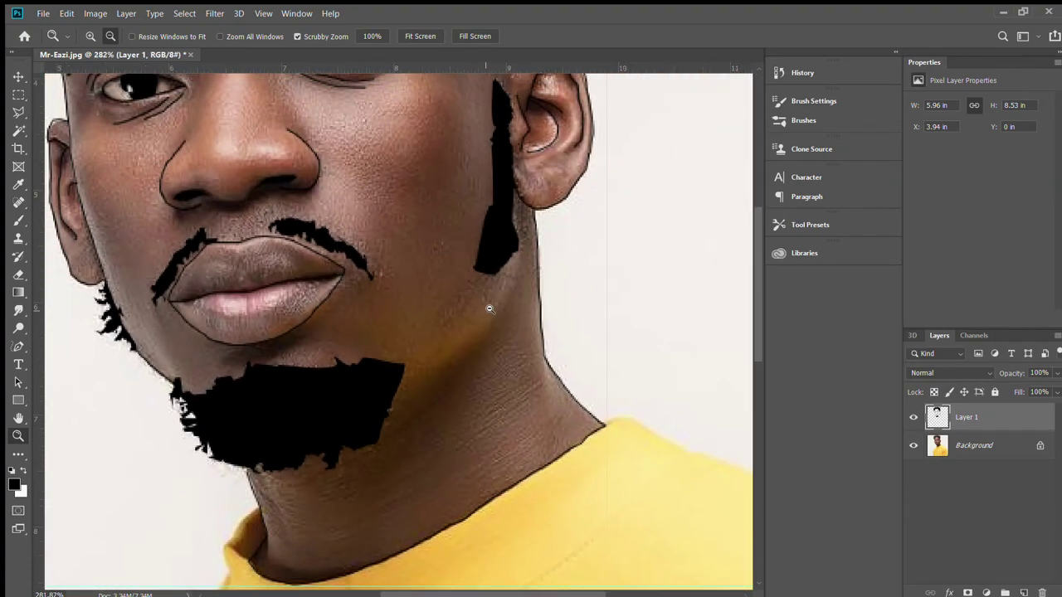
Step: Draw a pen path from the sideburn down the right jaw to the beard and stroke it black
scroll(390, 407, "up", 3)
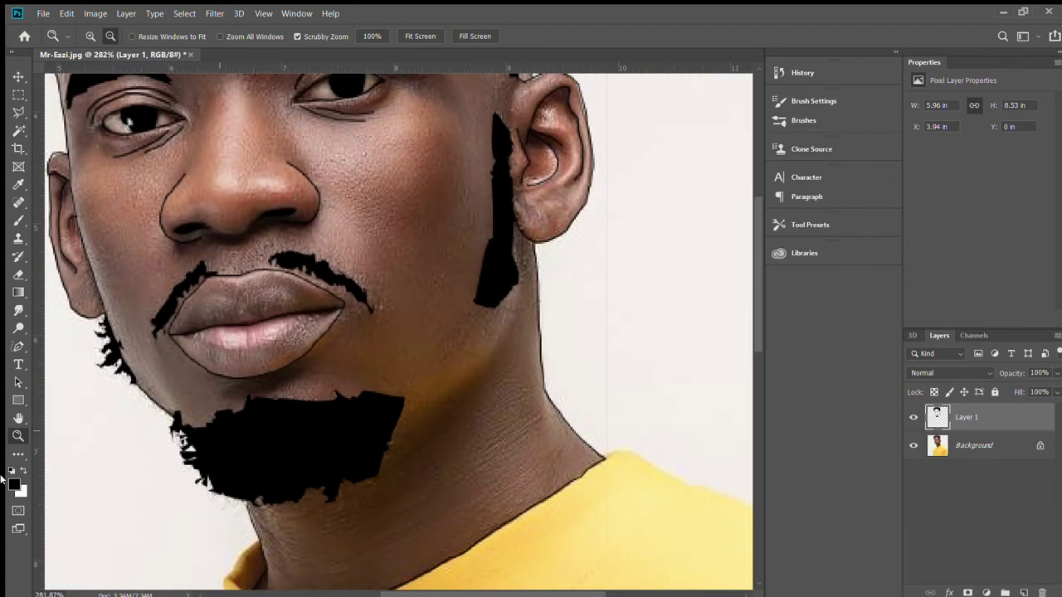
left_click(18, 346)
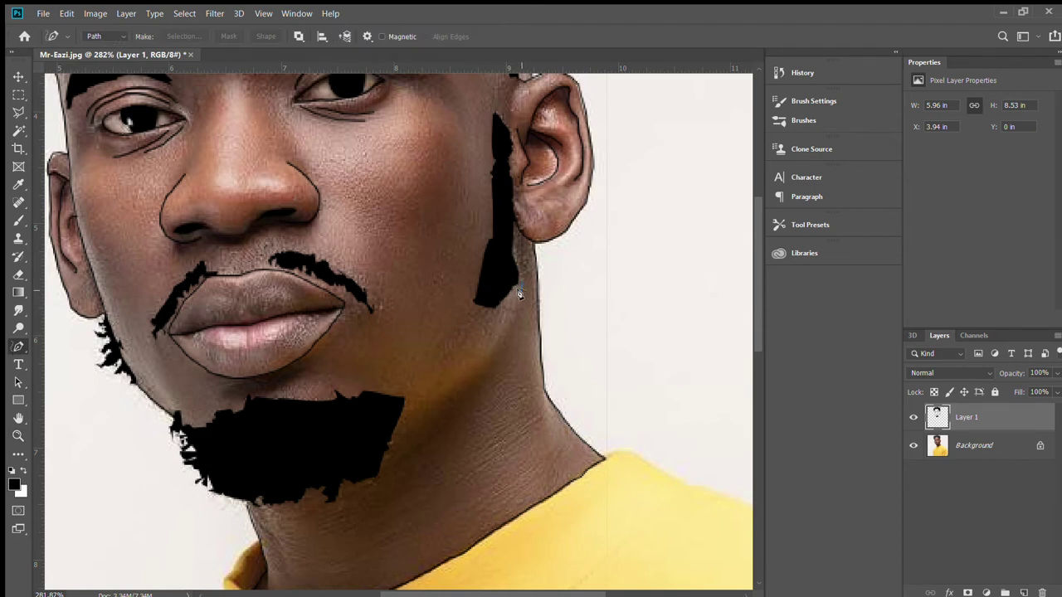
left_click(521, 284)
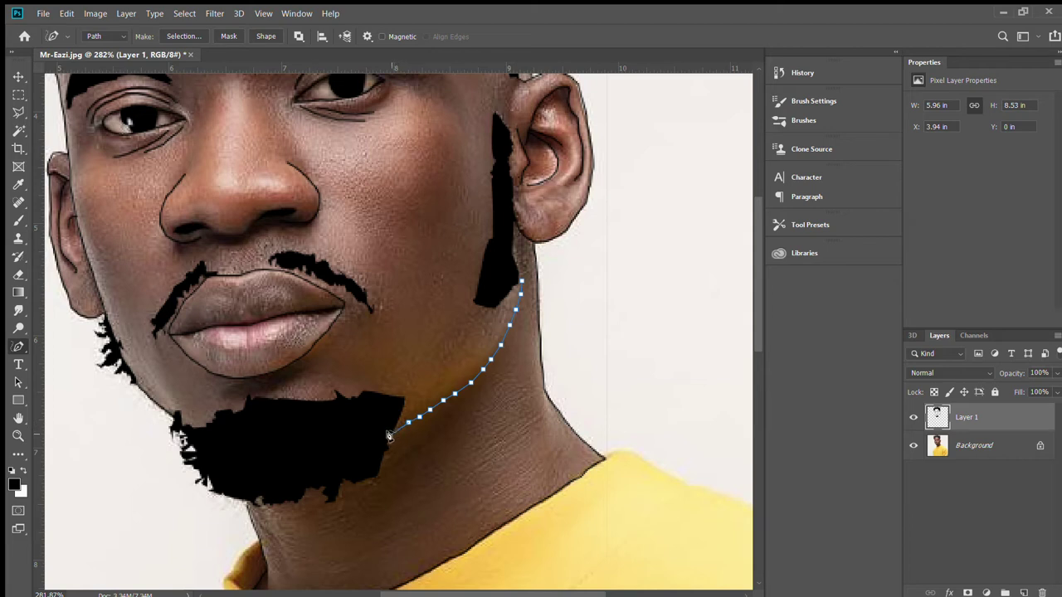
double_click(388, 436)
key("i")
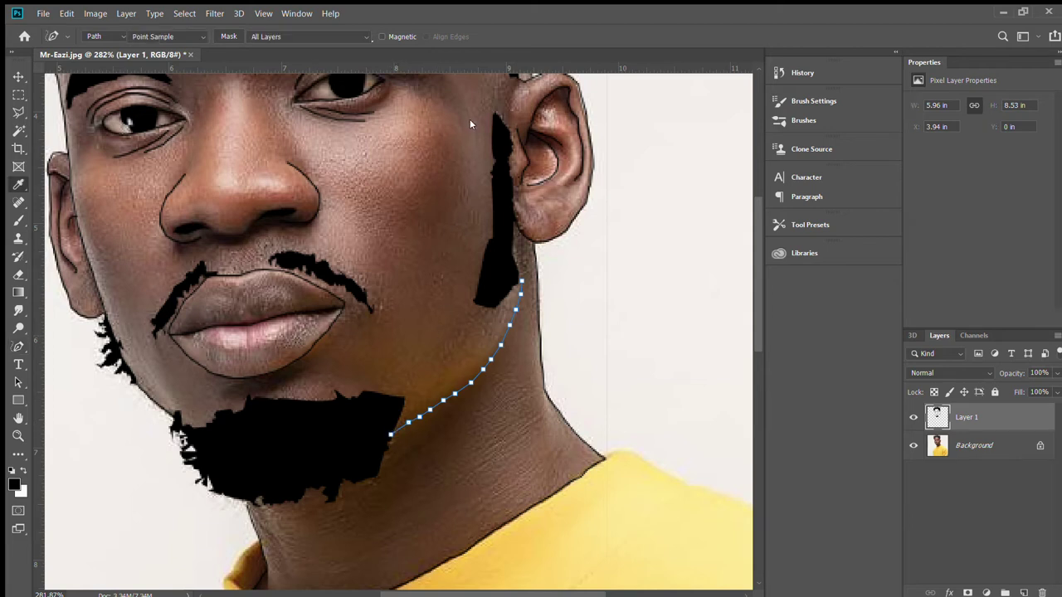
key("p")
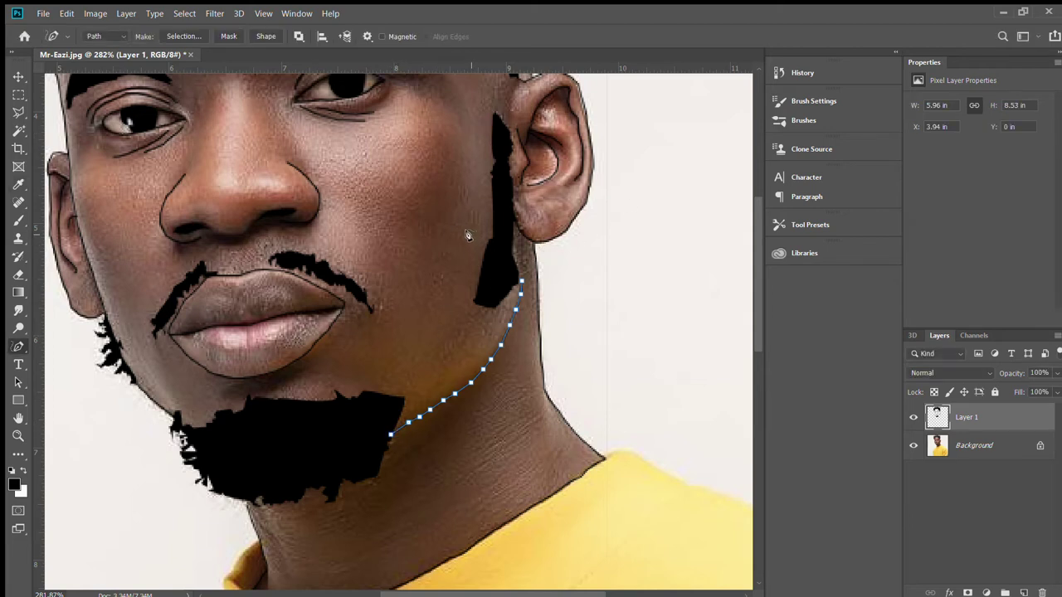
key("Return")
scroll(507, 258, "up", 2)
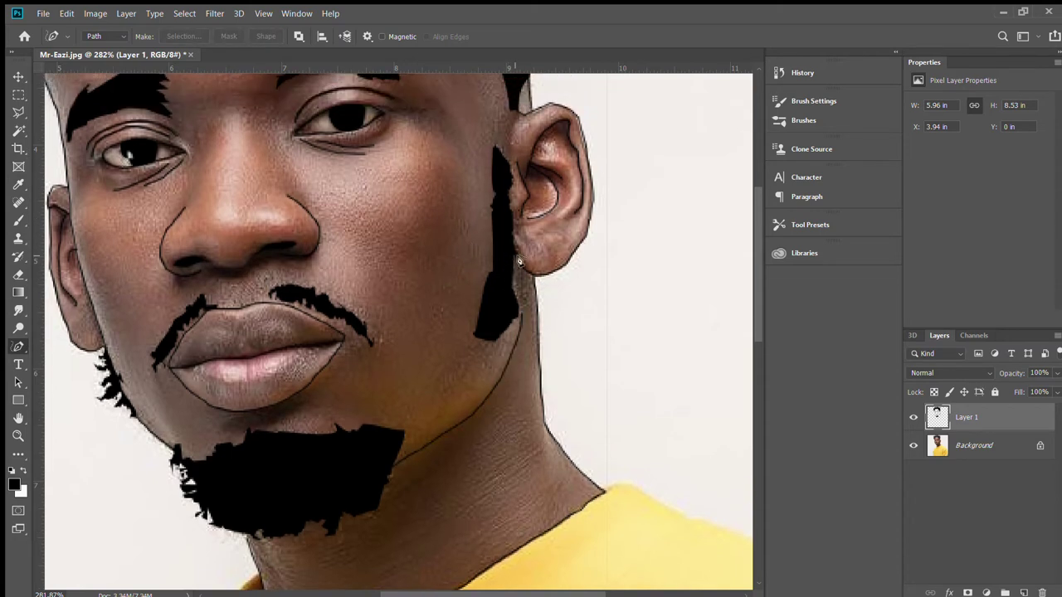
Step: Draw and stroke short black paths beside and below the ear
mouse_move(513, 268)
left_mouse_down()
mouse_move(520, 307)
mouse_move(514, 264)
left_mouse_up()
left_click_drag(514, 264, 513, 274)
key("i")
key("p")
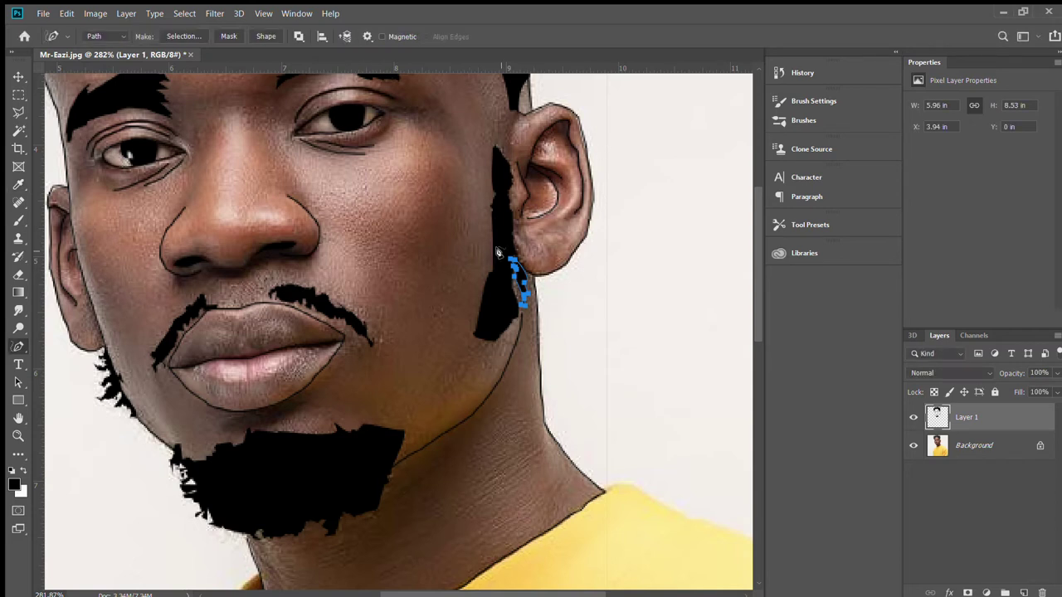
key("Delete")
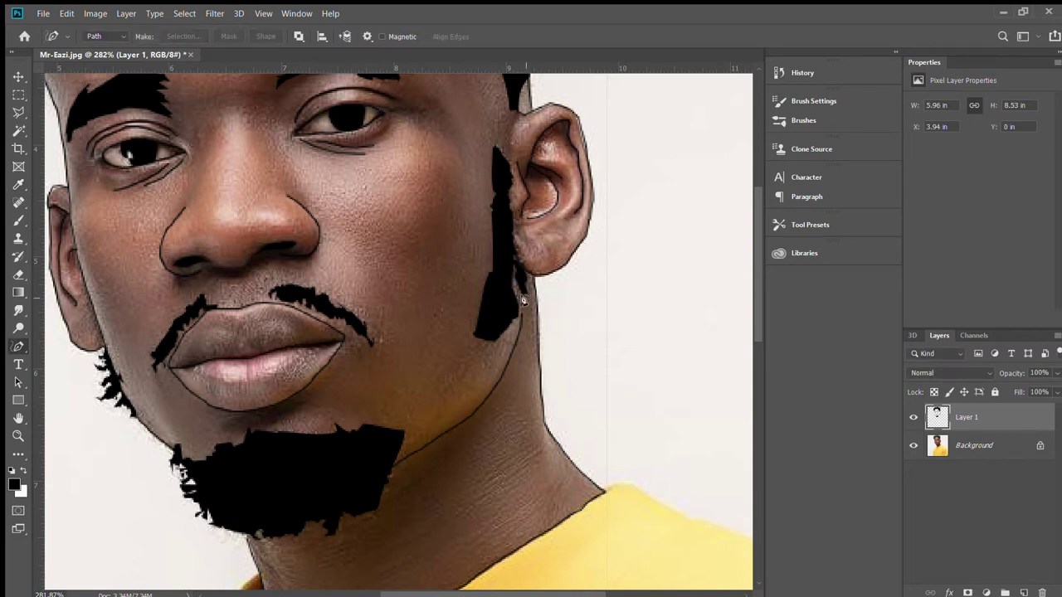
left_click_drag(521, 314, 525, 297)
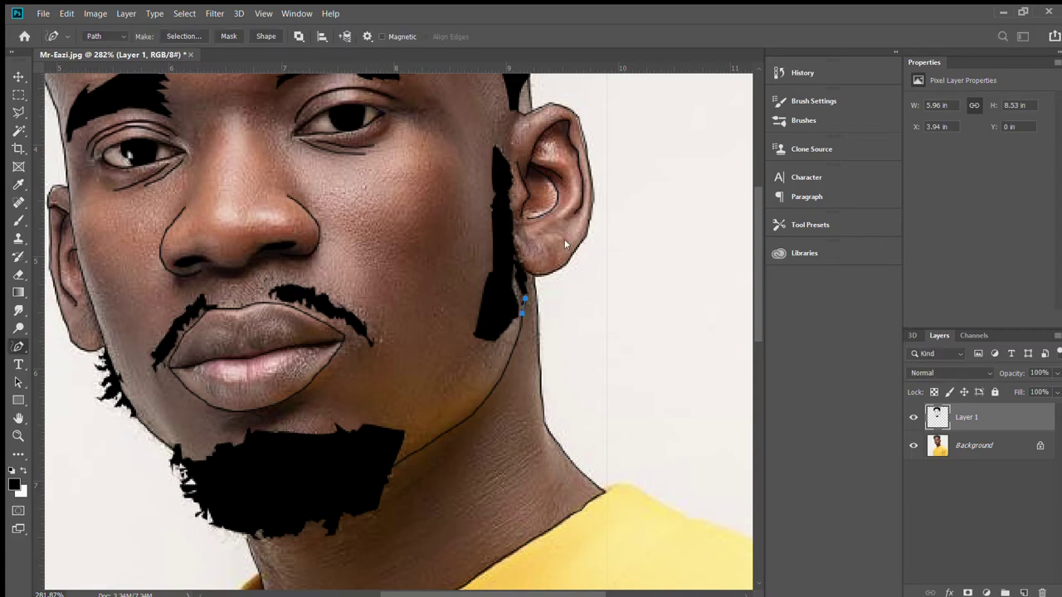
key("Delete")
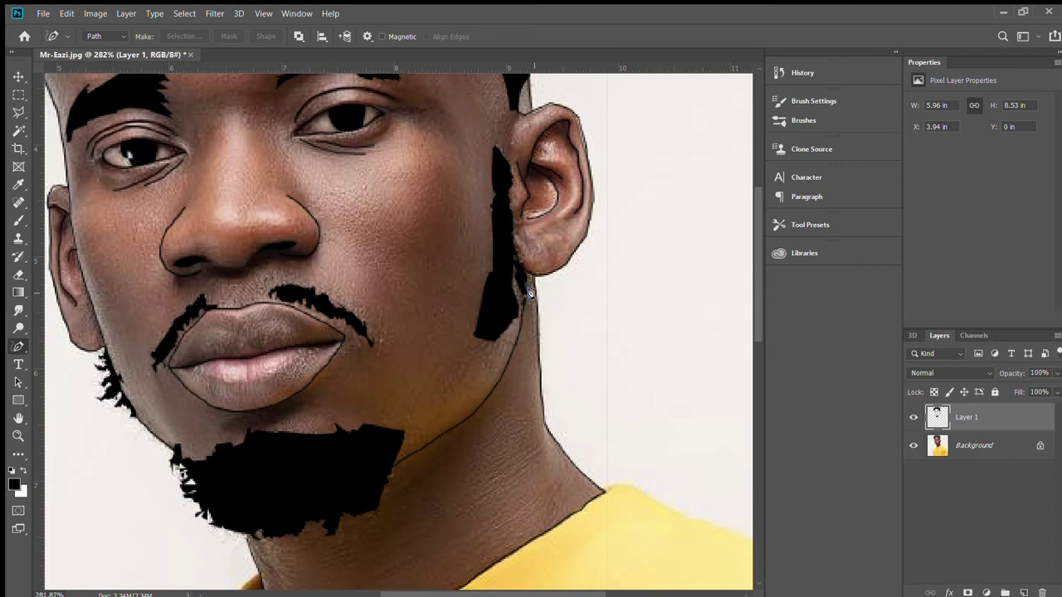
Step: Place a short path by the jaw, then hide and show the photo to check the line art
left_click_drag(531, 287, 532, 299)
left_click(528, 274)
key("i")
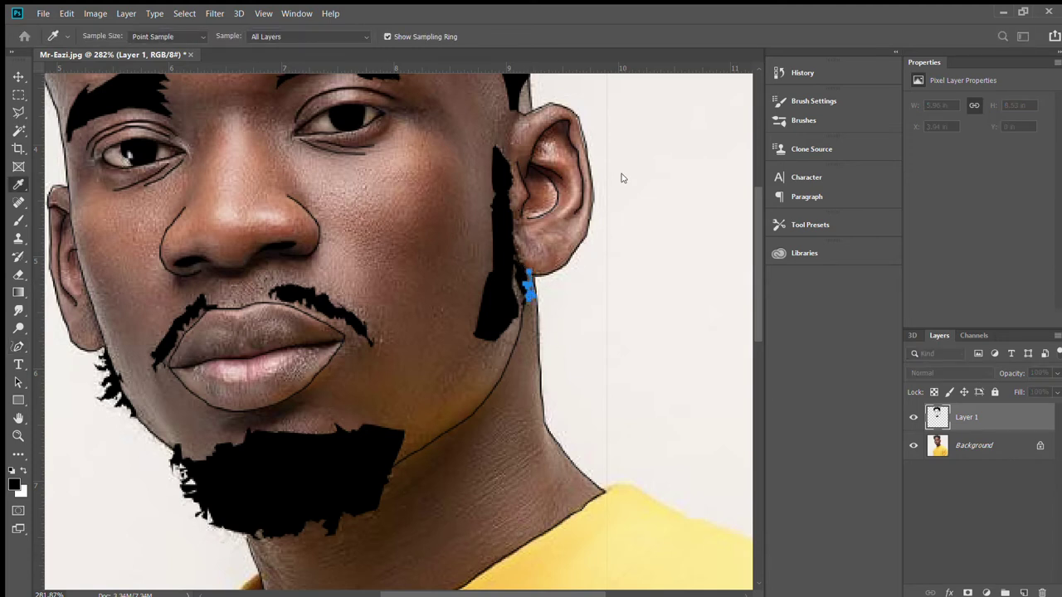
key("p")
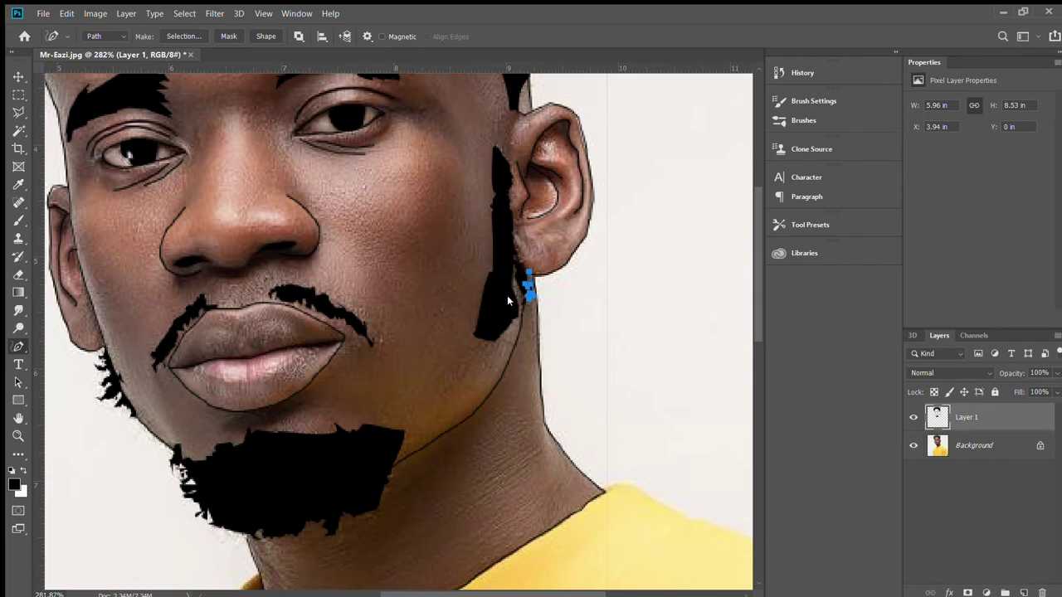
key("z")
left_click_drag(396, 260, 232, 263)
left_click(915, 445)
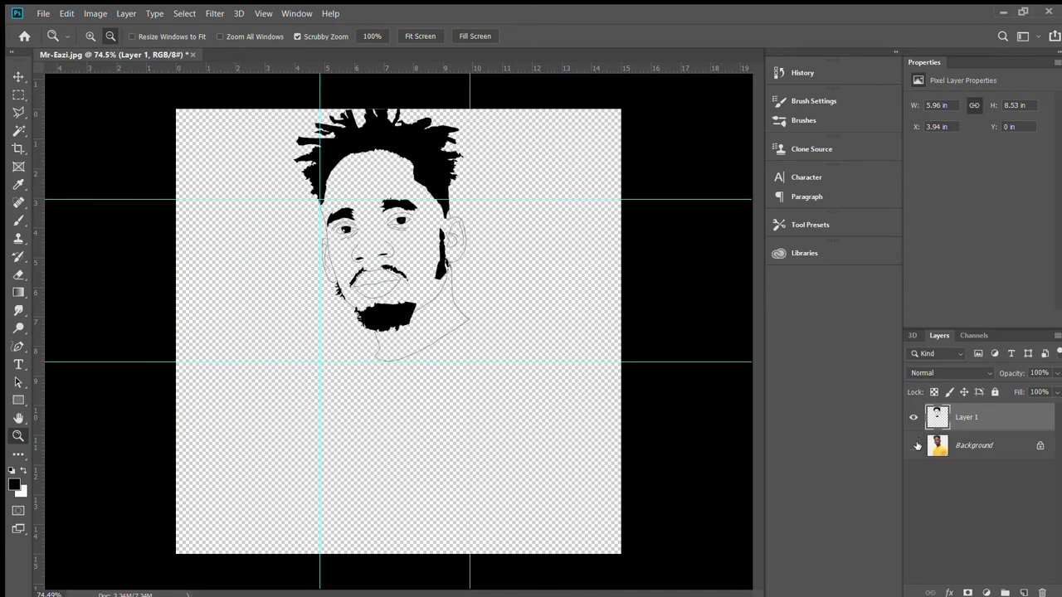
left_click(915, 445)
mouse_move(395, 217)
left_mouse_down()
mouse_move(472, 231)
mouse_move(469, 240)
mouse_move(417, 241)
mouse_move(224, 327)
mouse_move(340, 297)
left_mouse_up()
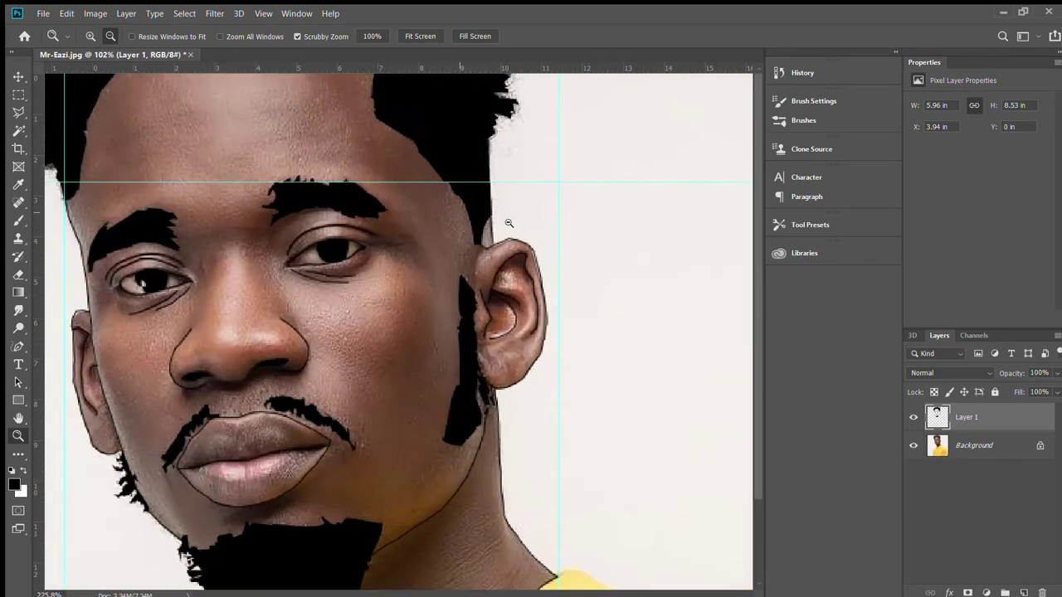
Step: Outline the gap between the hair and the top of the right ear and fill it black
left_click_drag(448, 215, 534, 231)
key("p")
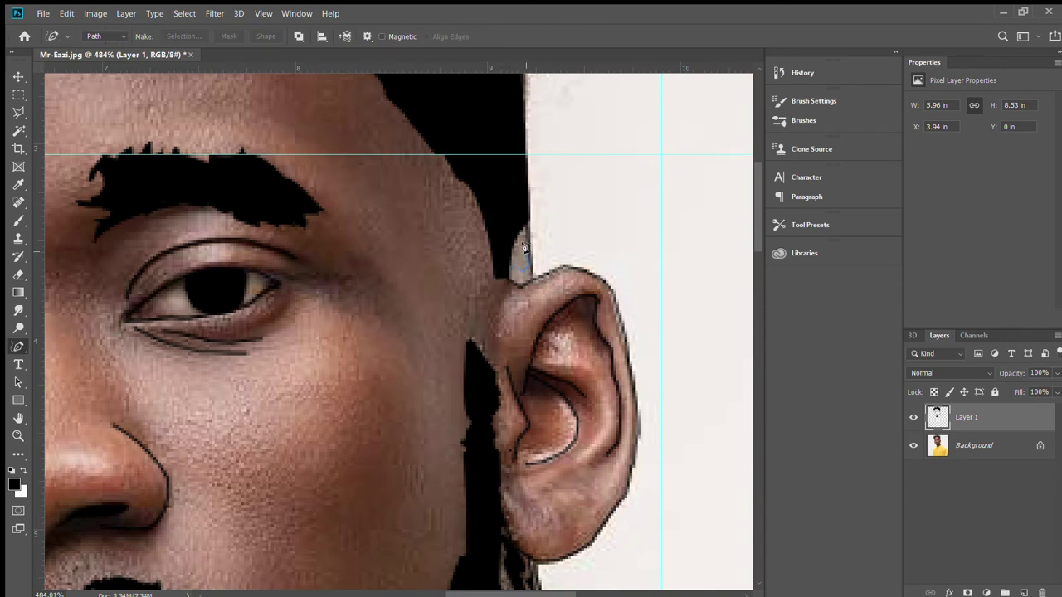
left_click_drag(524, 247, 508, 264)
key("i")
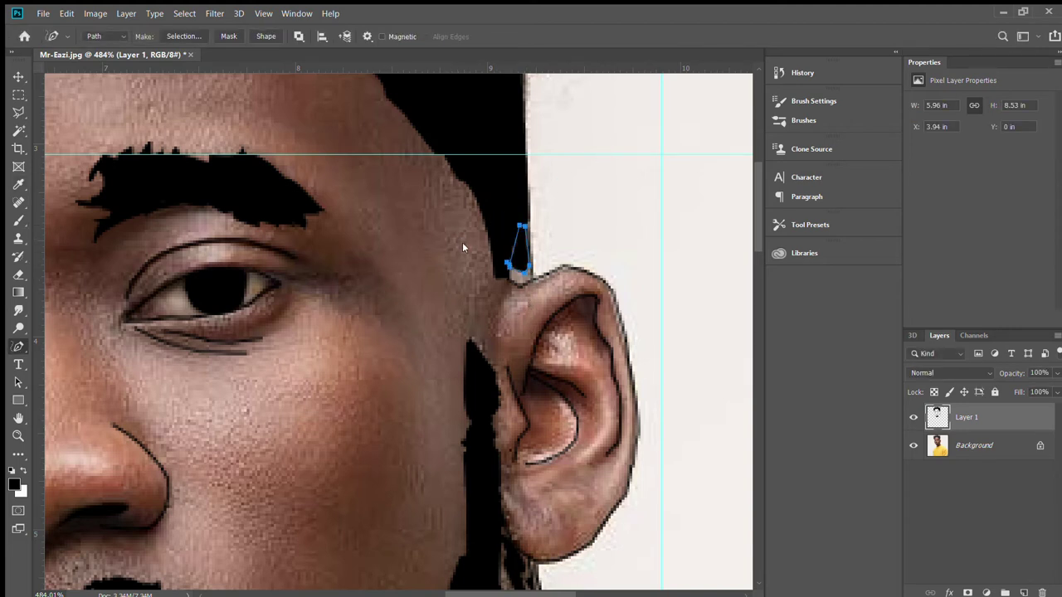
key("Return")
left_click(18, 435)
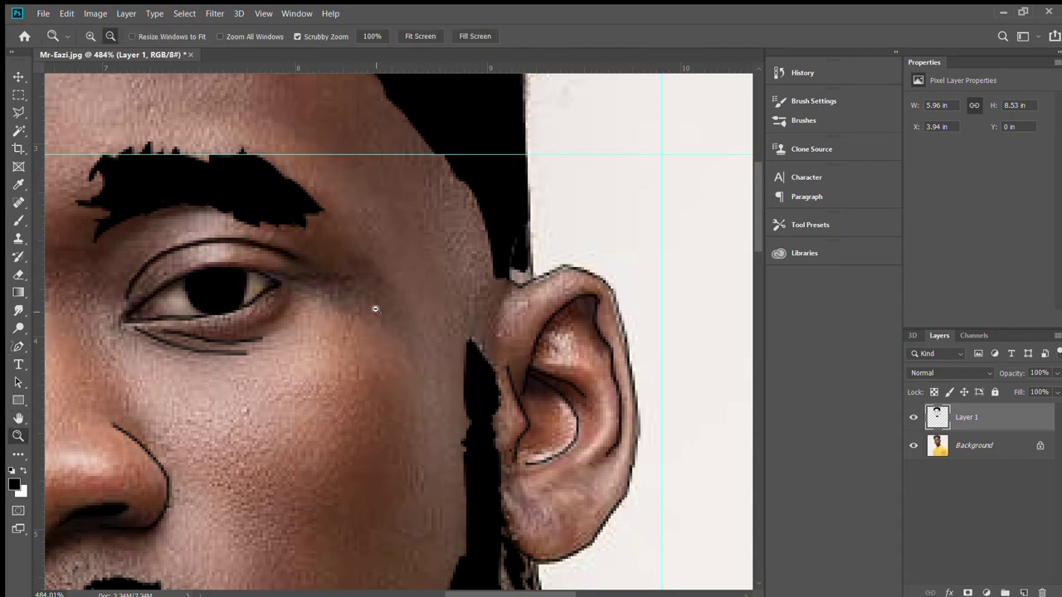
left_click_drag(375, 309, 304, 330)
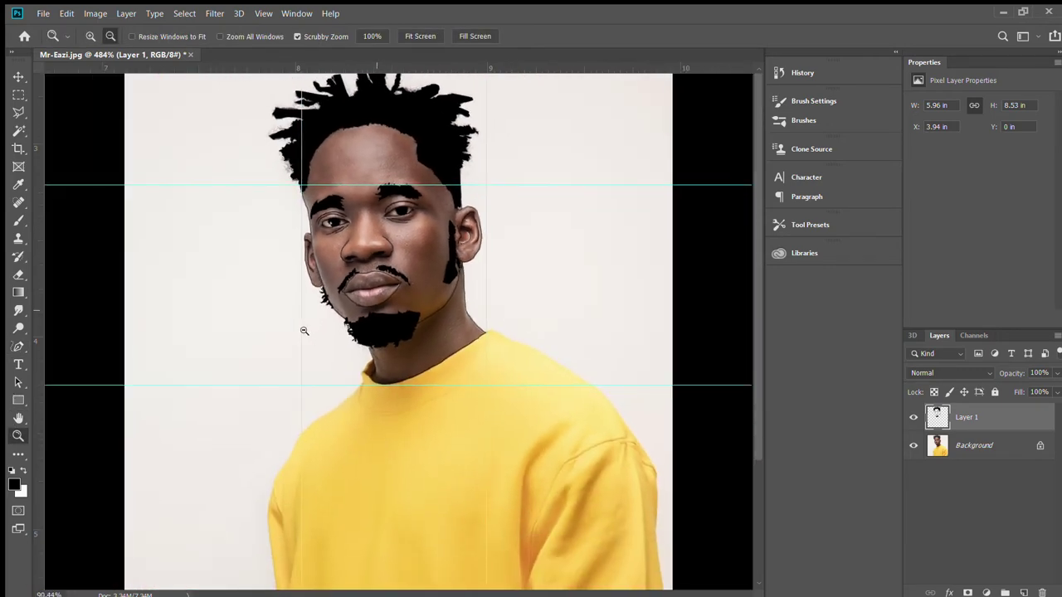
Step: Toggle the Background photo off and on to compare the line art against the portrait
left_click(915, 445)
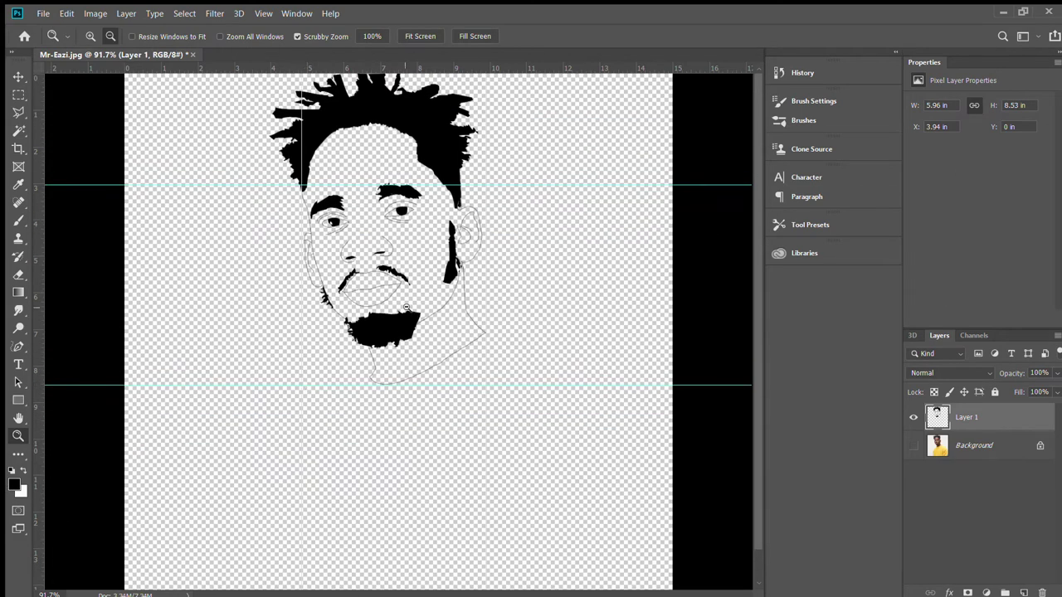
mouse_move(406, 303)
left_mouse_down()
mouse_move(422, 316)
mouse_move(422, 304)
left_mouse_up()
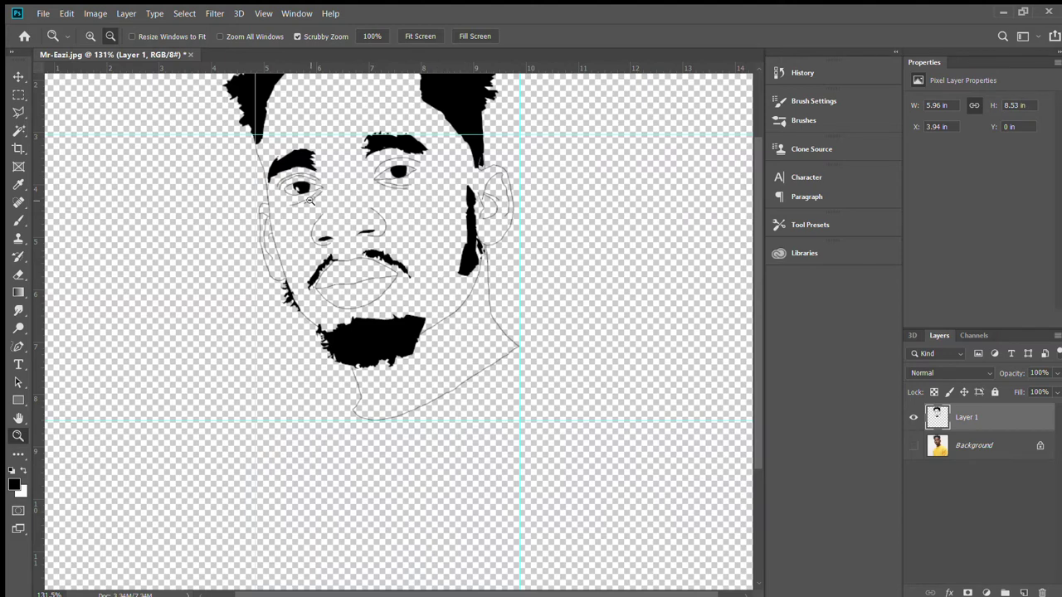
scroll(308, 199, "down", 2)
scroll(410, 384, "down", 2)
scroll(420, 305, "down", 1)
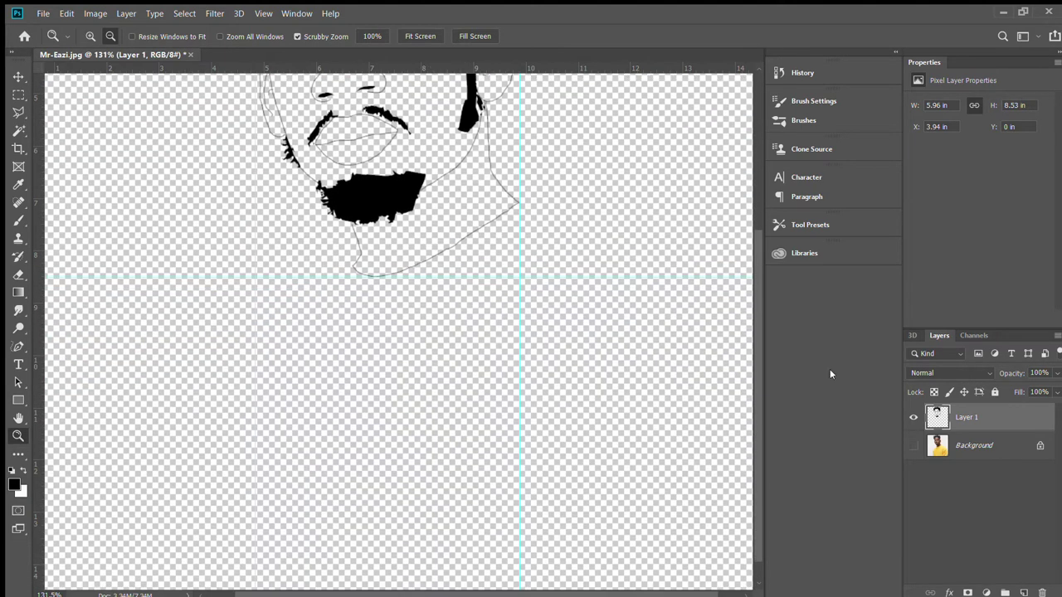
left_click(915, 447)
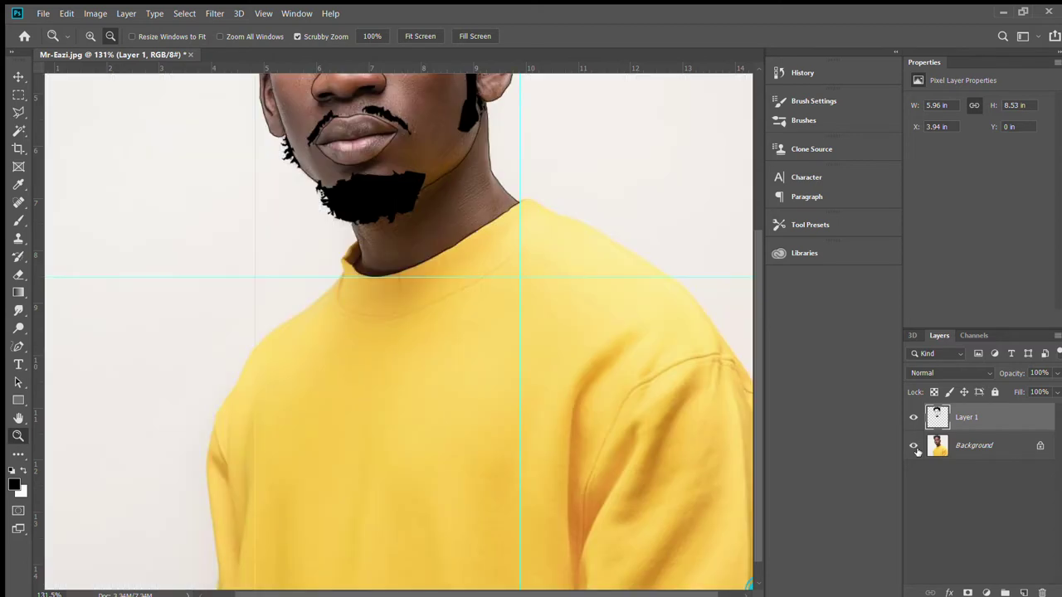
left_click(914, 448)
left_click(914, 448)
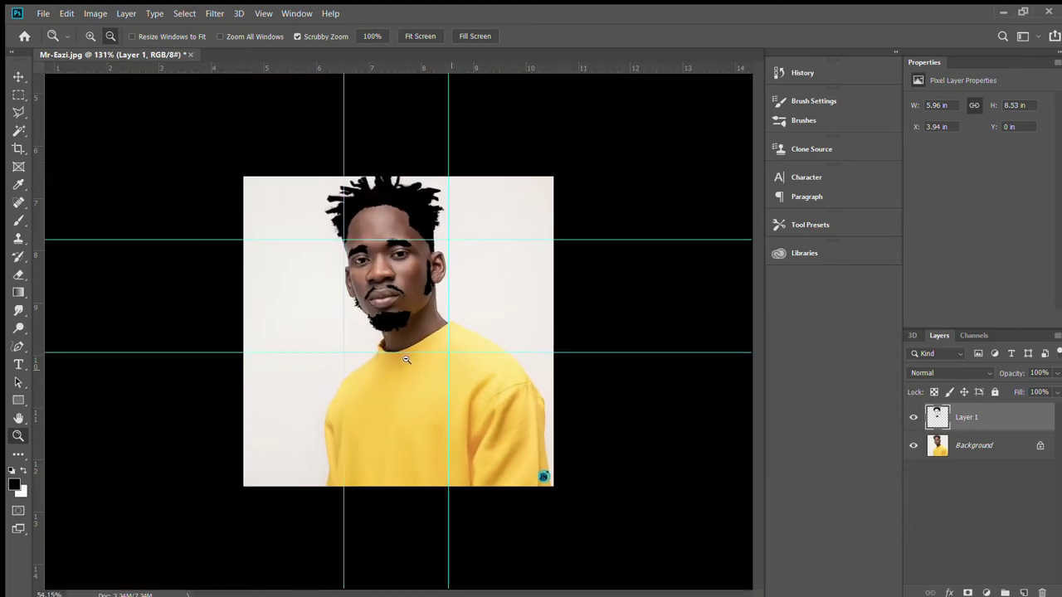
Step: Reselect Layer 1 with the photo visible and zoom in closely on the neck and collar
left_click_drag(363, 425, 432, 367)
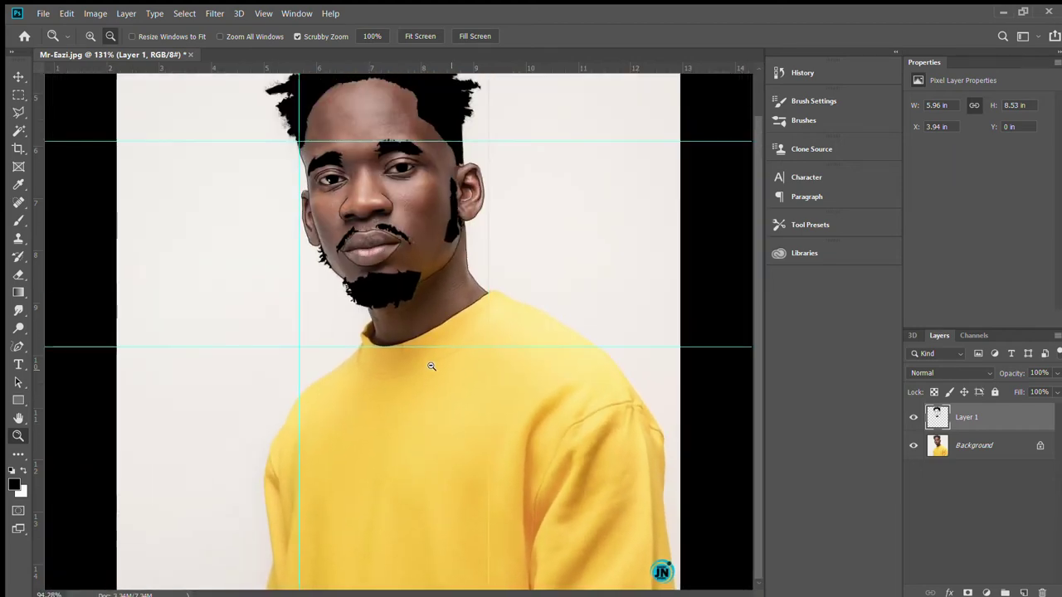
left_click(914, 446)
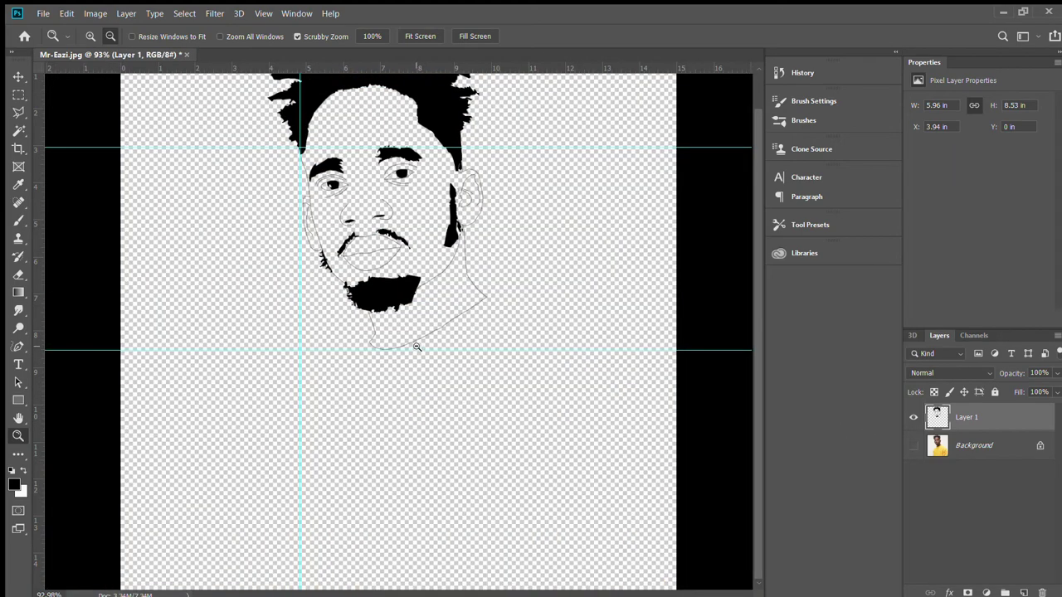
left_click(930, 446)
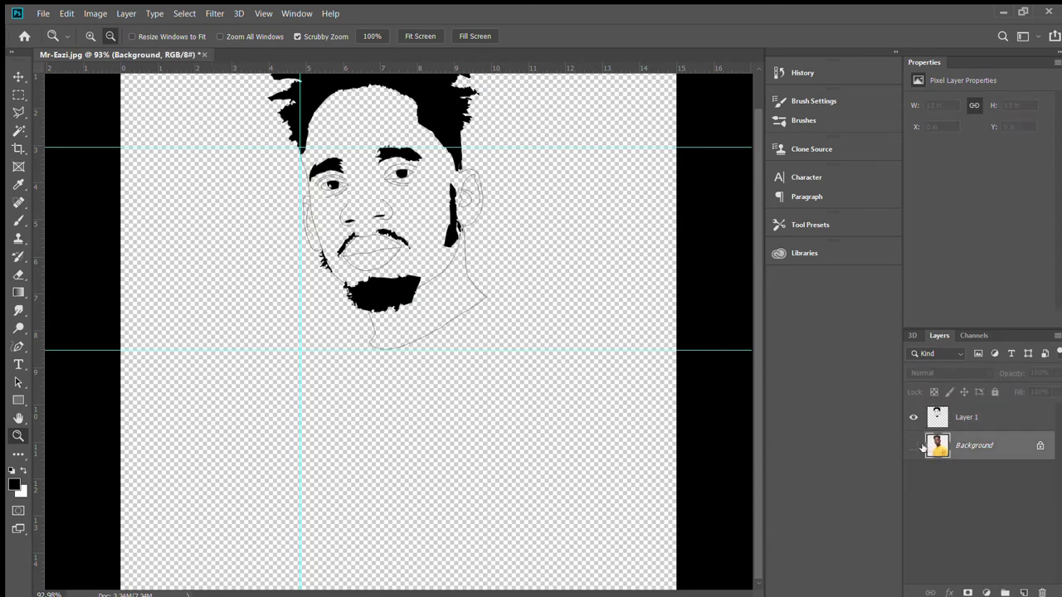
left_click(947, 417)
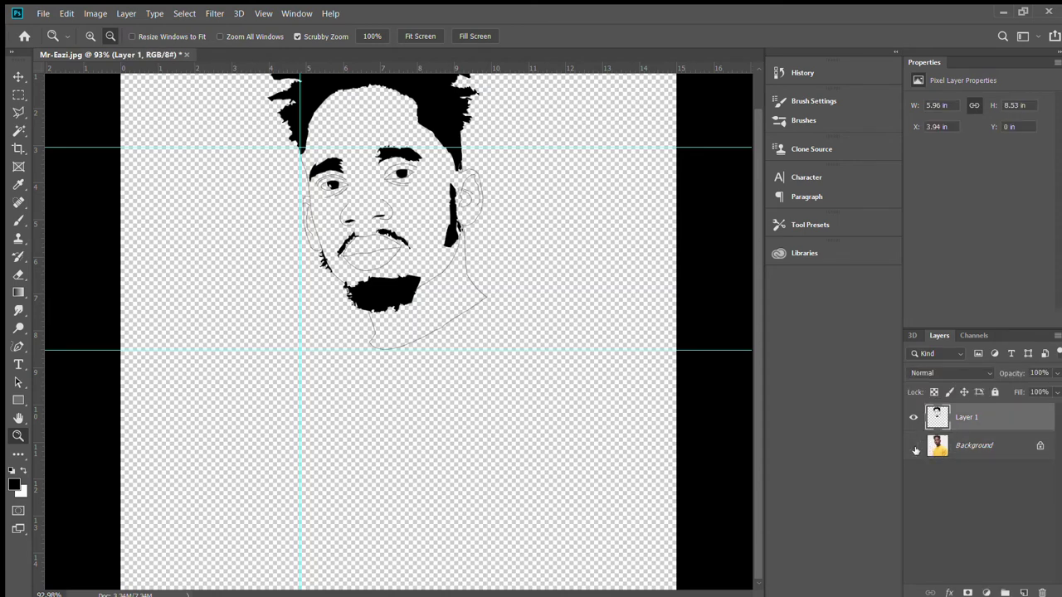
left_click(914, 446)
left_click_drag(463, 347, 484, 327)
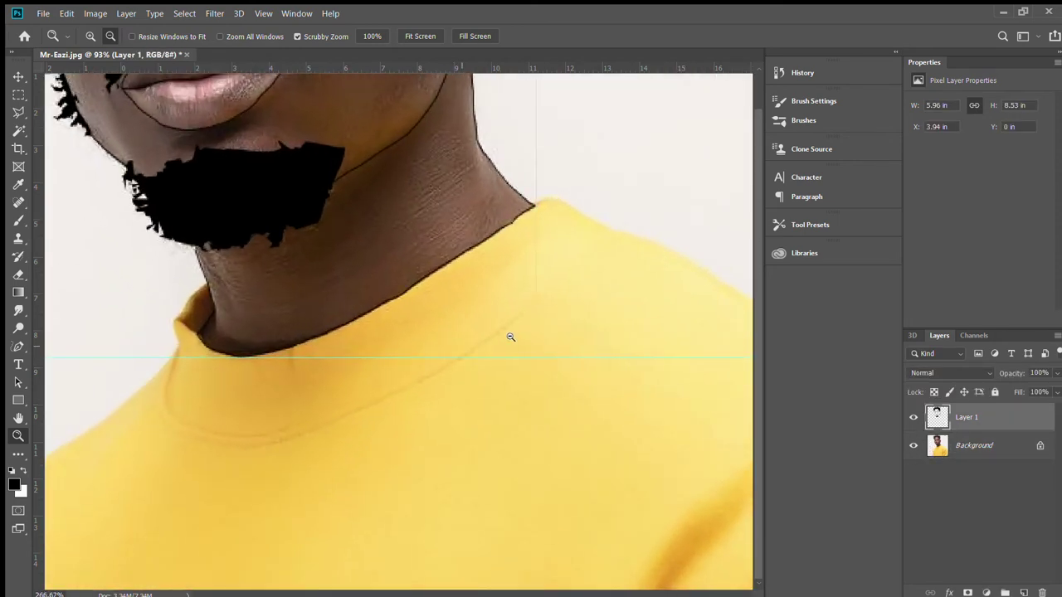
scroll(430, 343, "up", 1)
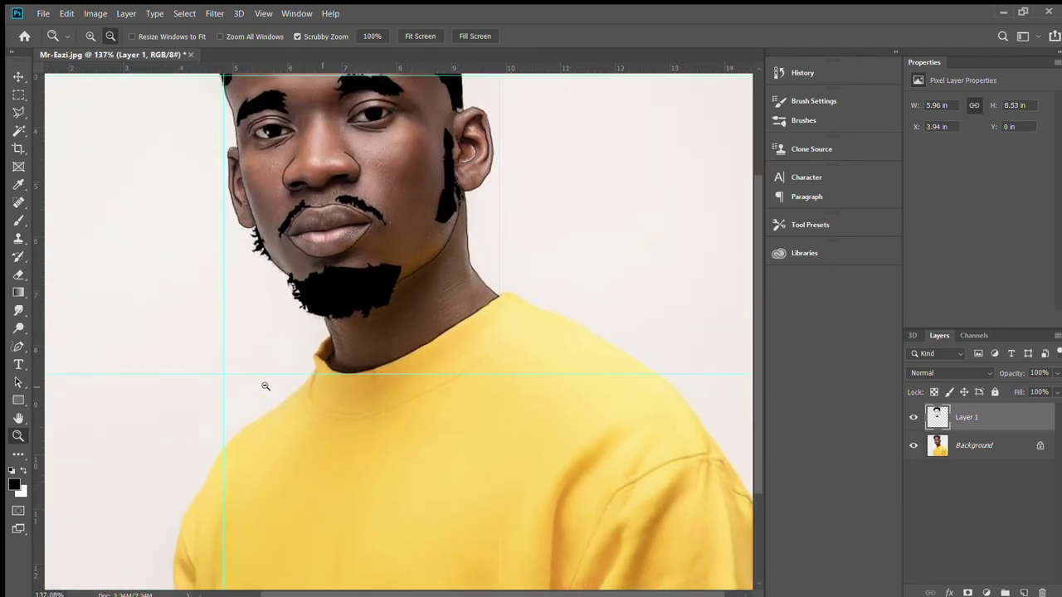
left_click_drag(295, 365, 384, 351)
Step: Start a Pen path at the neck edge and trace down the collar onto the left shoulder
left_click(18, 347)
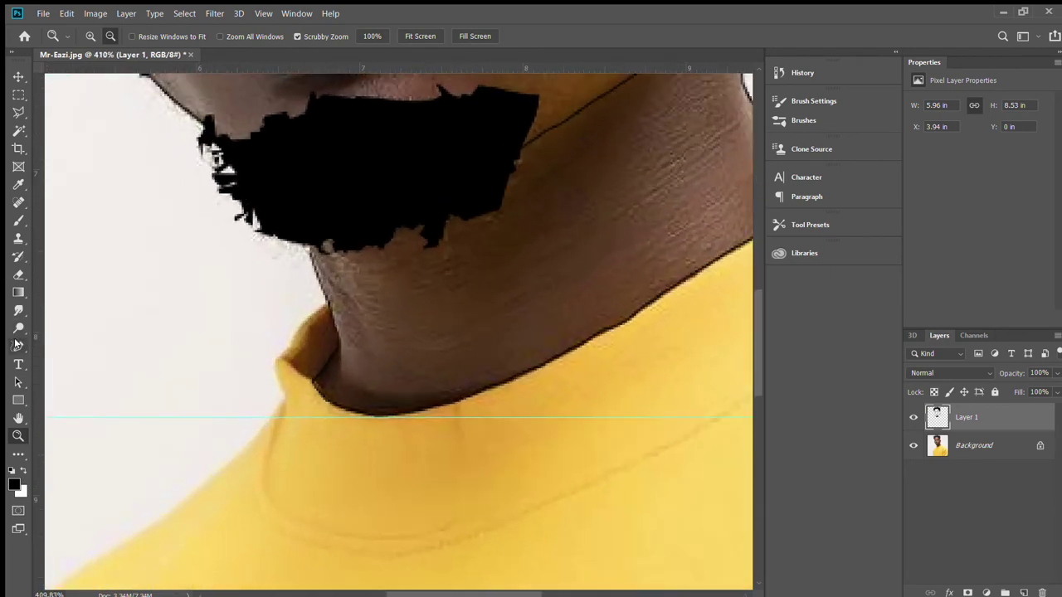
left_click(327, 306)
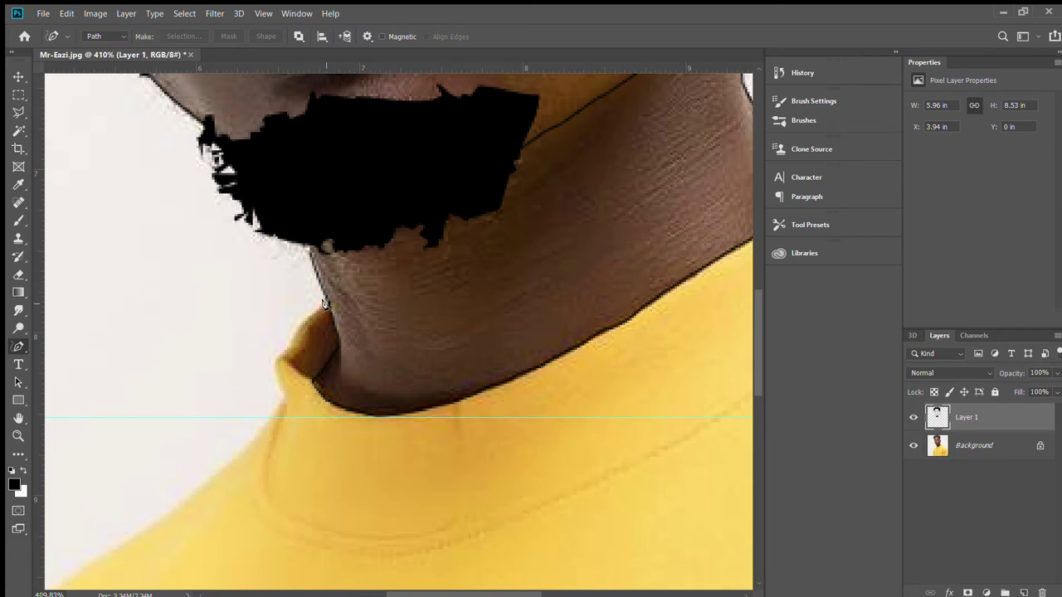
left_click(300, 321)
left_click(291, 340)
left_click(274, 361)
left_click(282, 399)
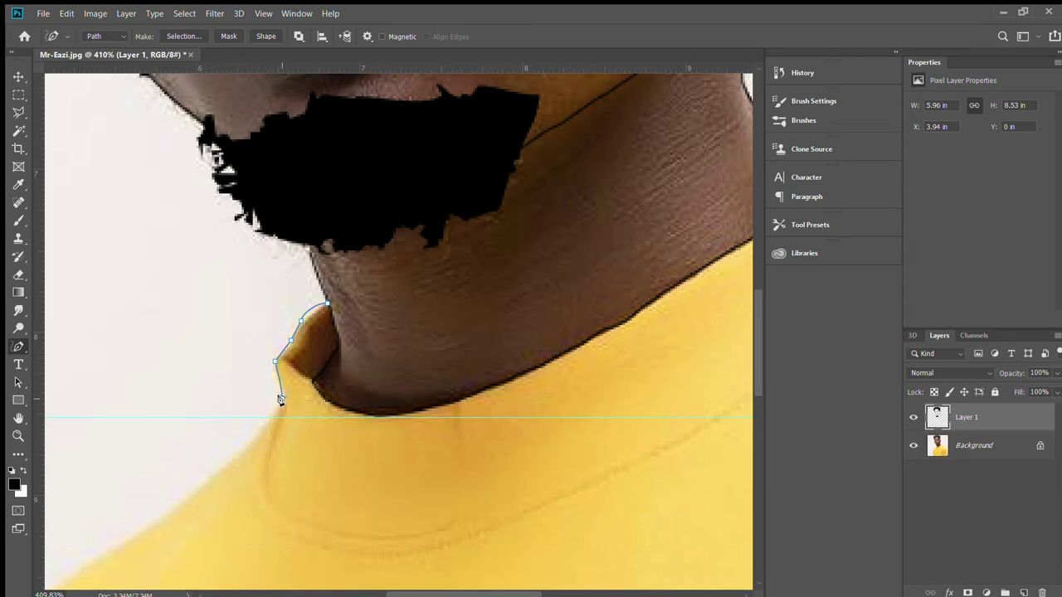
left_click(265, 419)
left_click(236, 454)
left_click(206, 482)
left_click(182, 502)
left_click(159, 519)
left_click(132, 539)
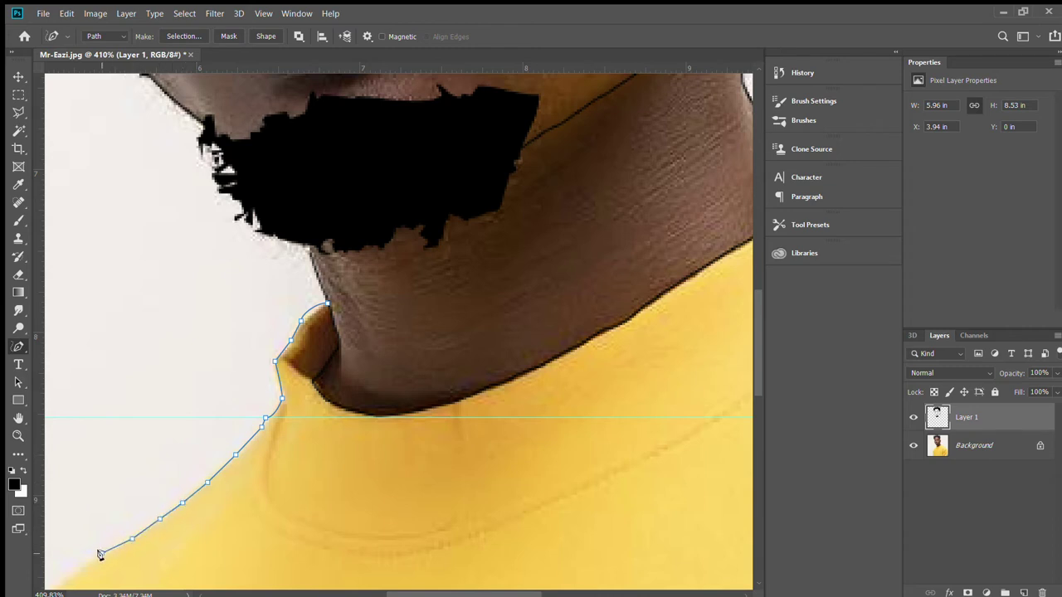
left_click(102, 553)
left_click(74, 569)
Step: Zoom out and extend the path further down the left shoulder
scroll(119, 533, "down", 5)
left_click(17, 437)
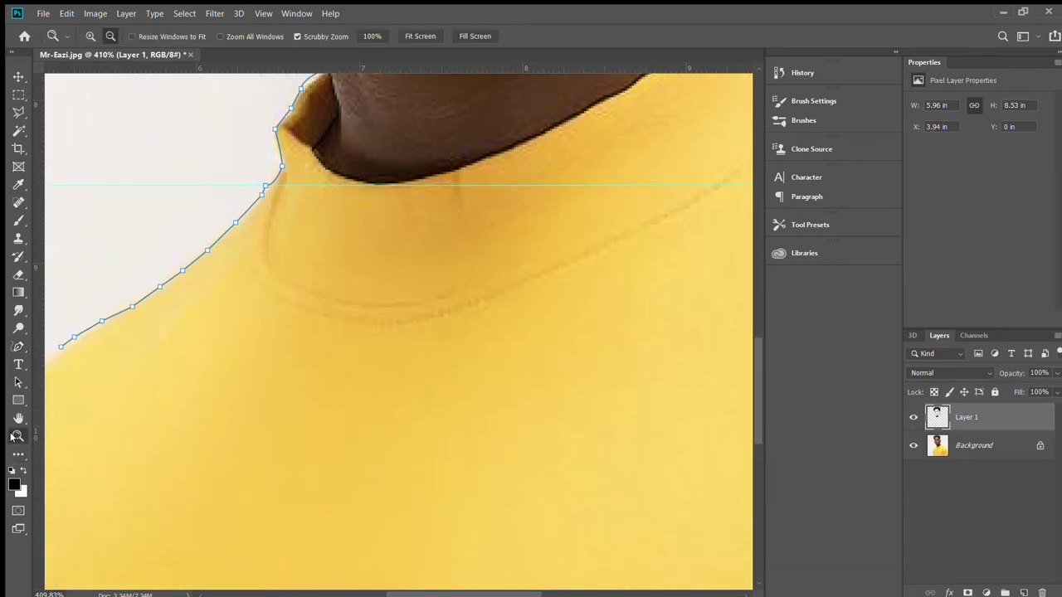
mouse_move(254, 380)
left_mouse_down()
mouse_move(214, 367)
mouse_move(208, 384)
mouse_move(299, 380)
left_mouse_up()
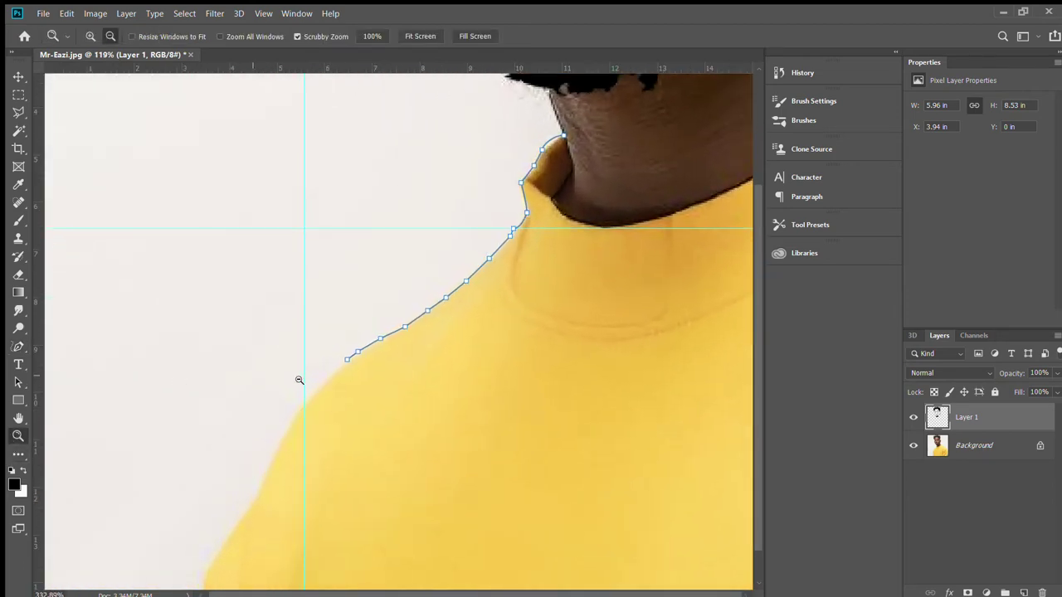
left_click(19, 347)
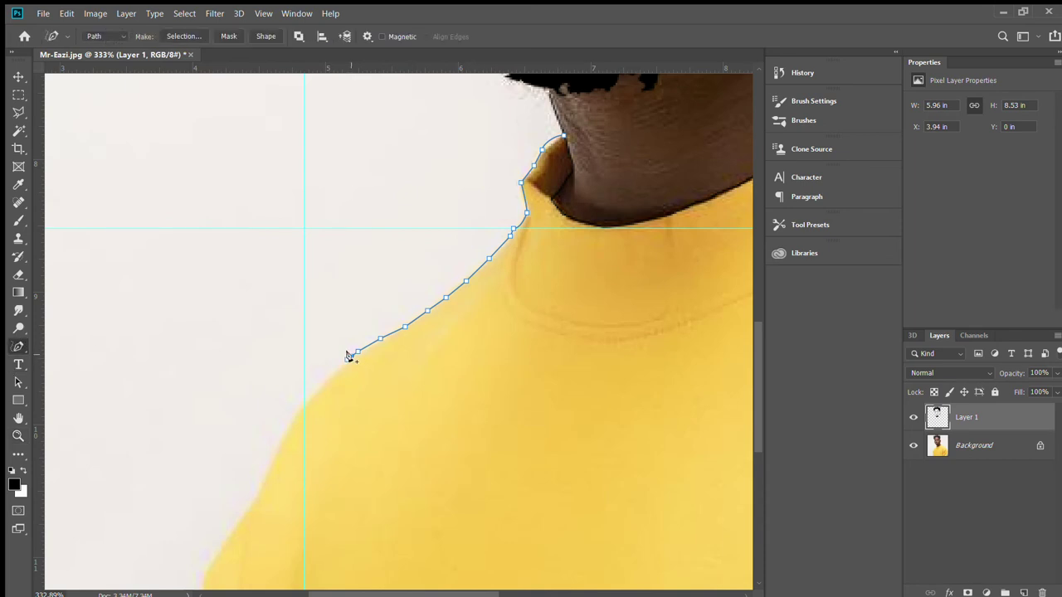
left_click(347, 360)
left_click(335, 373)
left_click(313, 393)
left_click(294, 417)
left_click(281, 440)
left_click(264, 475)
left_click(245, 509)
left_click(230, 537)
left_click(210, 562)
Step: Continue the path down the left arm edge to the bottom of the image
scroll(185, 441, "down", 2)
scroll(190, 431, "down", 4)
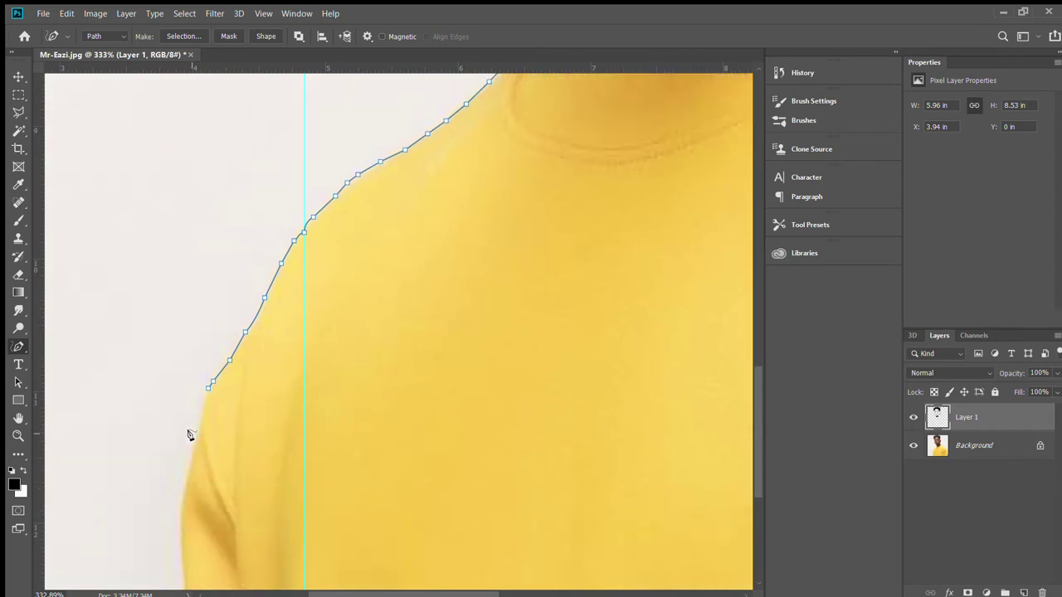
scroll(199, 332, "down", 5)
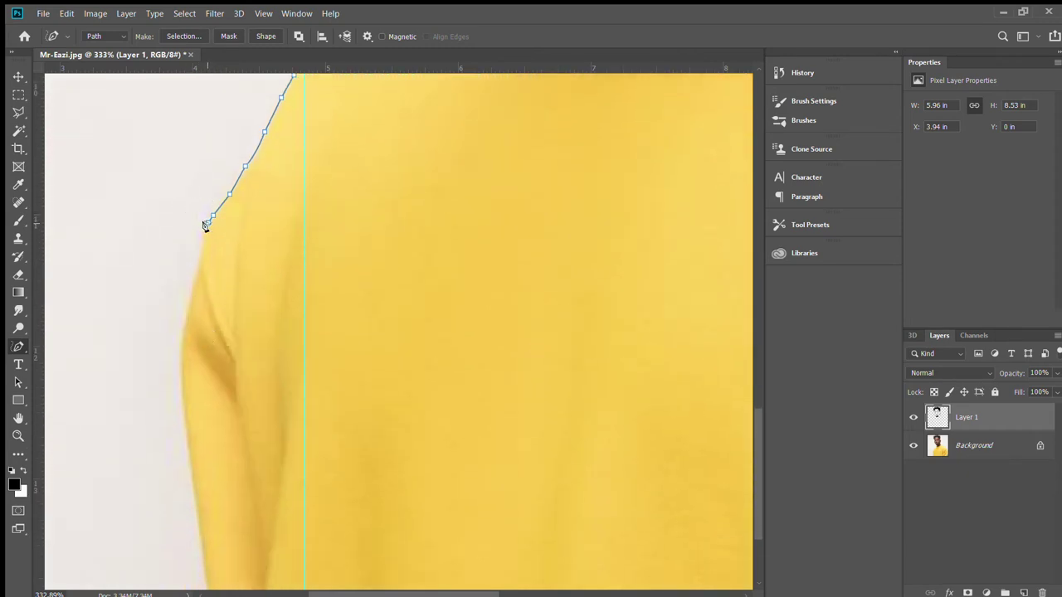
left_click(199, 251)
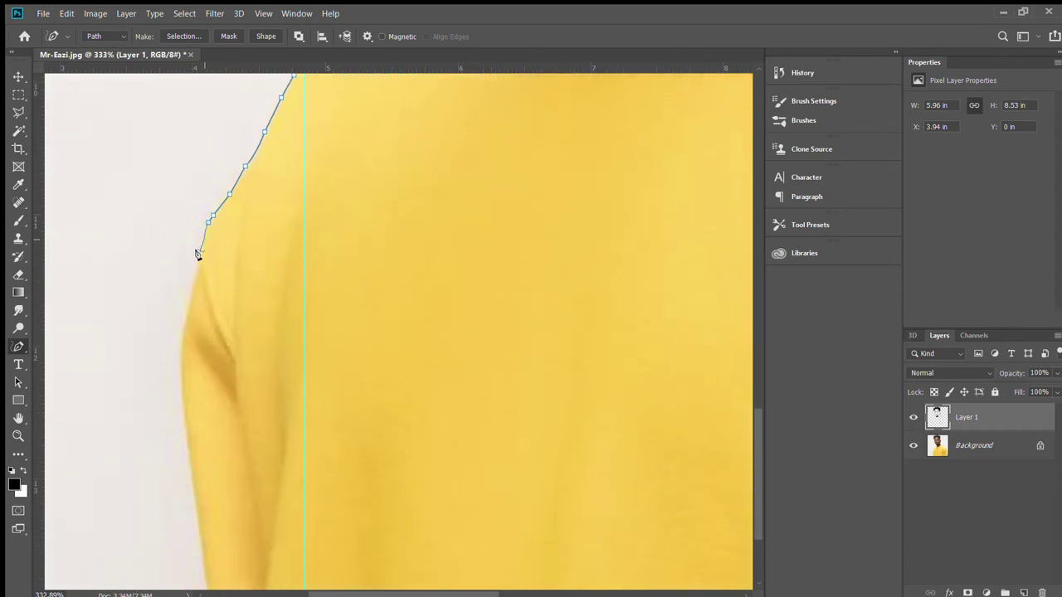
left_click(179, 344)
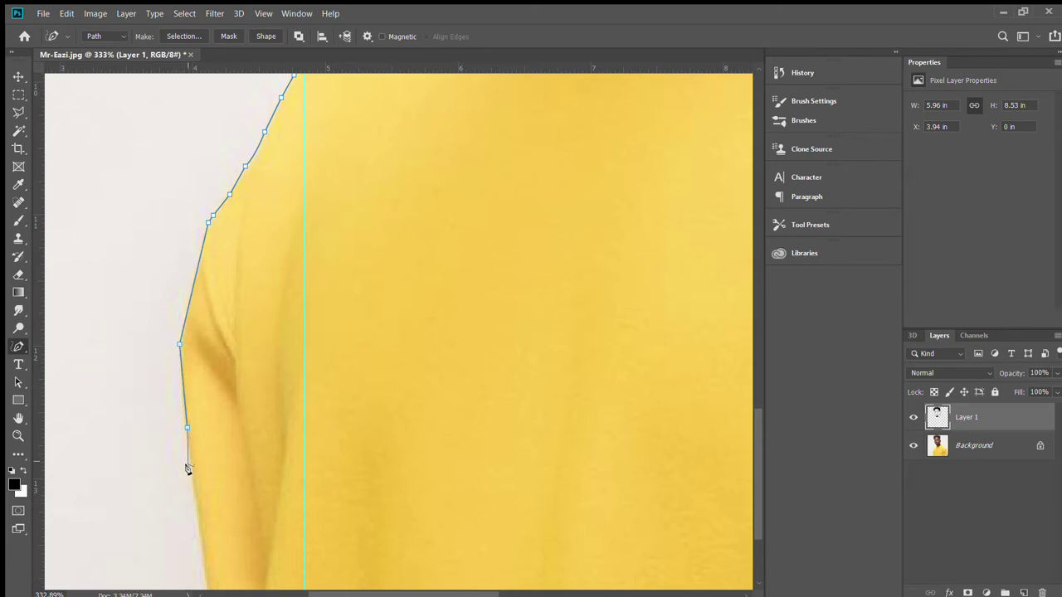
left_click(196, 502)
left_click(200, 547)
left_click(205, 572)
scroll(224, 474, "down", 3)
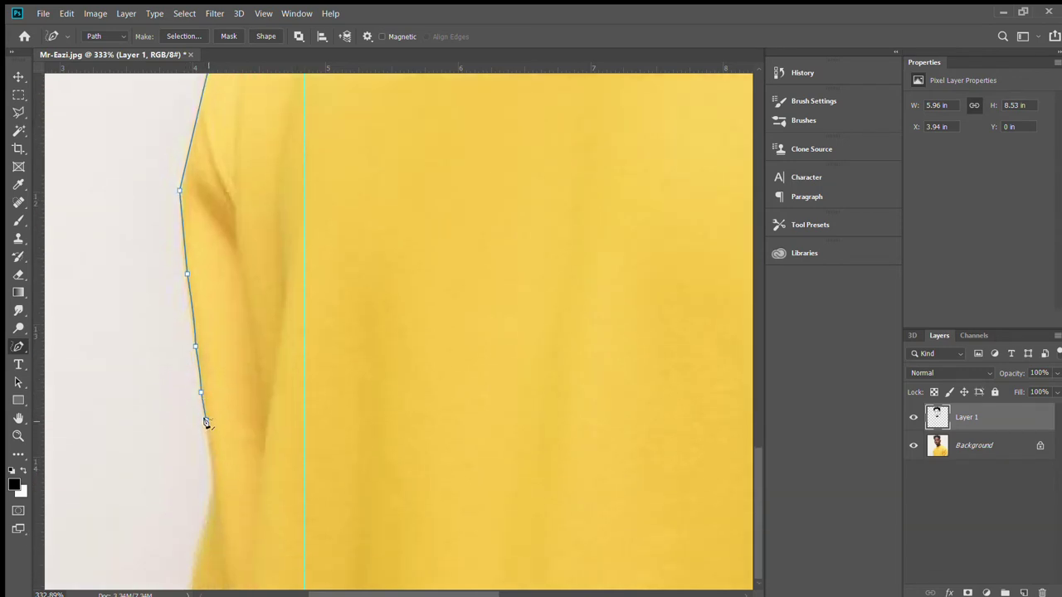
left_click(206, 420)
left_click(215, 481)
left_click(205, 521)
left_click(196, 550)
left_click(190, 589)
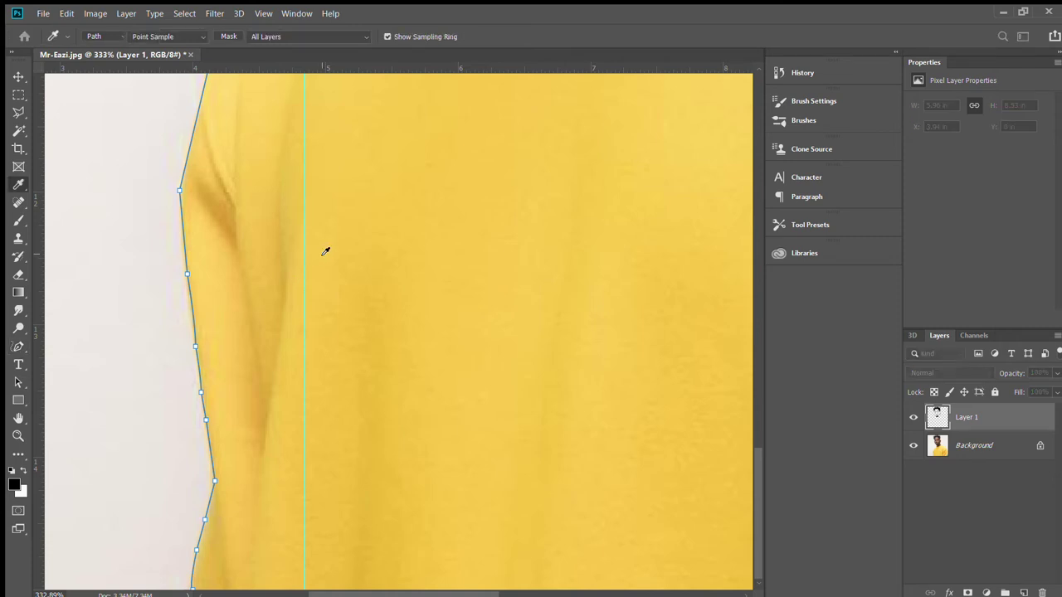
Step: Zoom out to fit the whole image on screen
left_click(647, 201, "ctrl")
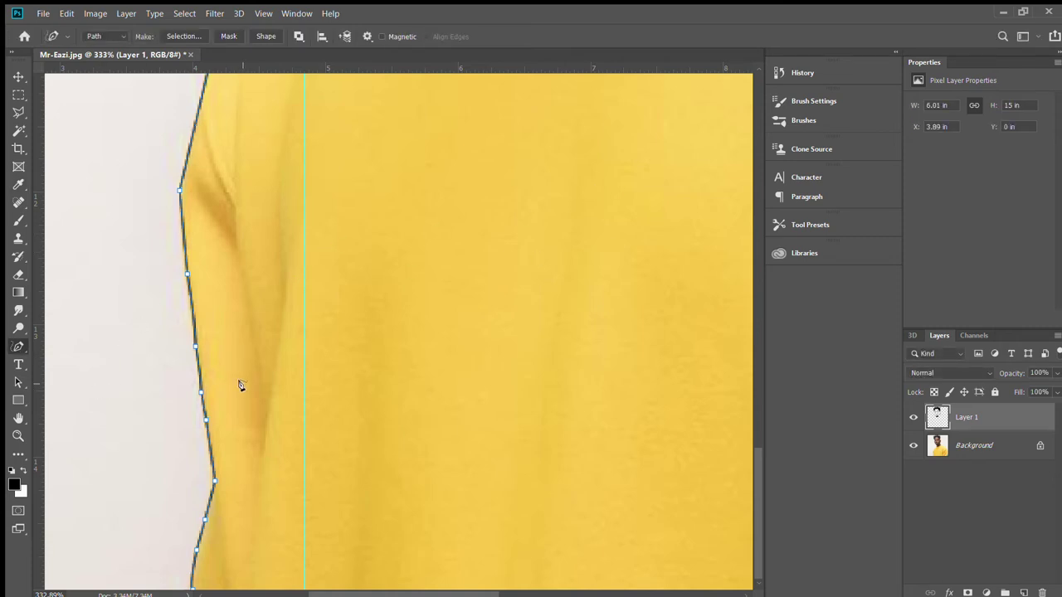
key("z")
key("ctrl+0")
Step: Run the path along the bottom to the right corner and zoom in on the right sleeve
left_click_drag(208, 398, 188, 404)
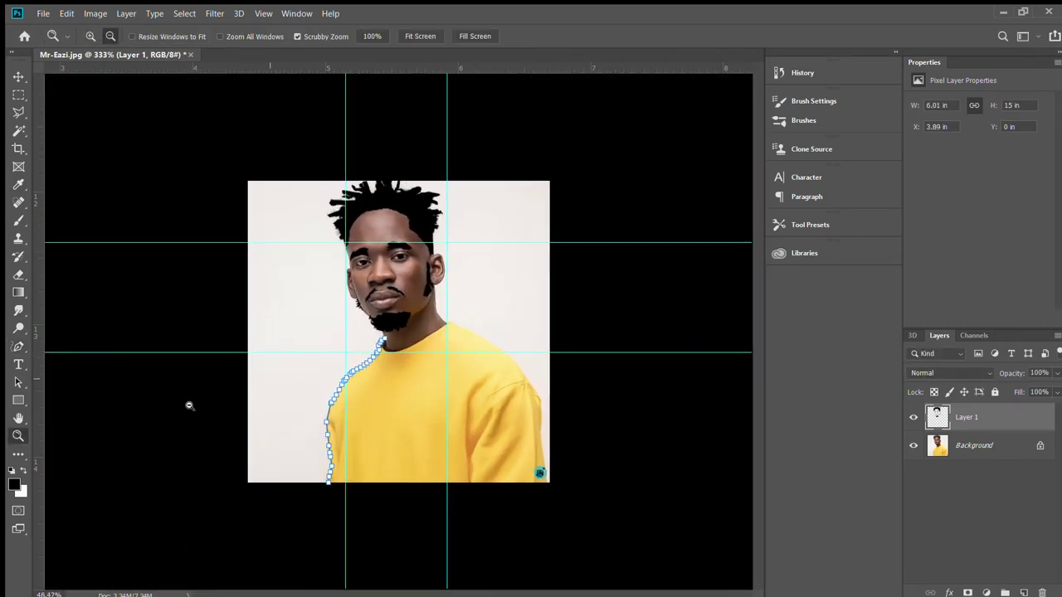
left_click(16, 345)
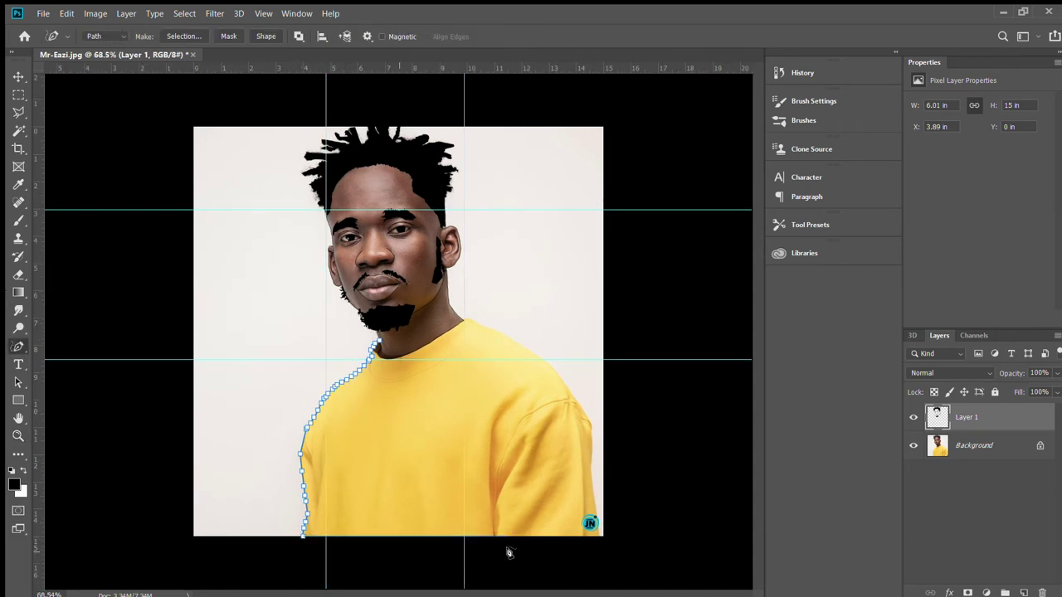
left_click(597, 536)
left_click(19, 436)
mouse_move(598, 580)
left_mouse_down()
mouse_move(645, 550)
mouse_move(614, 530)
mouse_move(682, 573)
mouse_move(666, 553)
left_mouse_up()
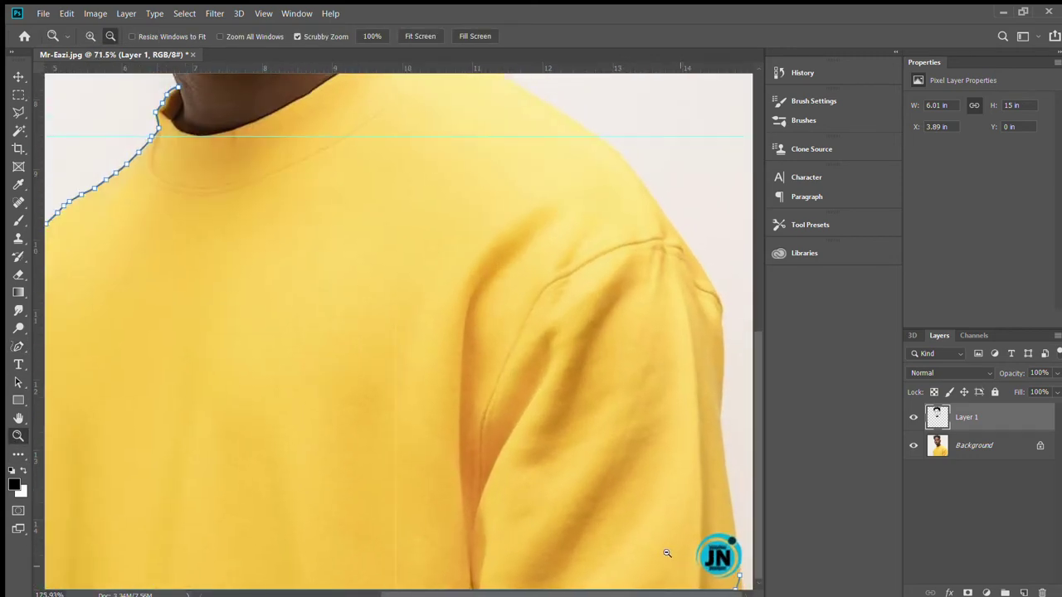
key("p")
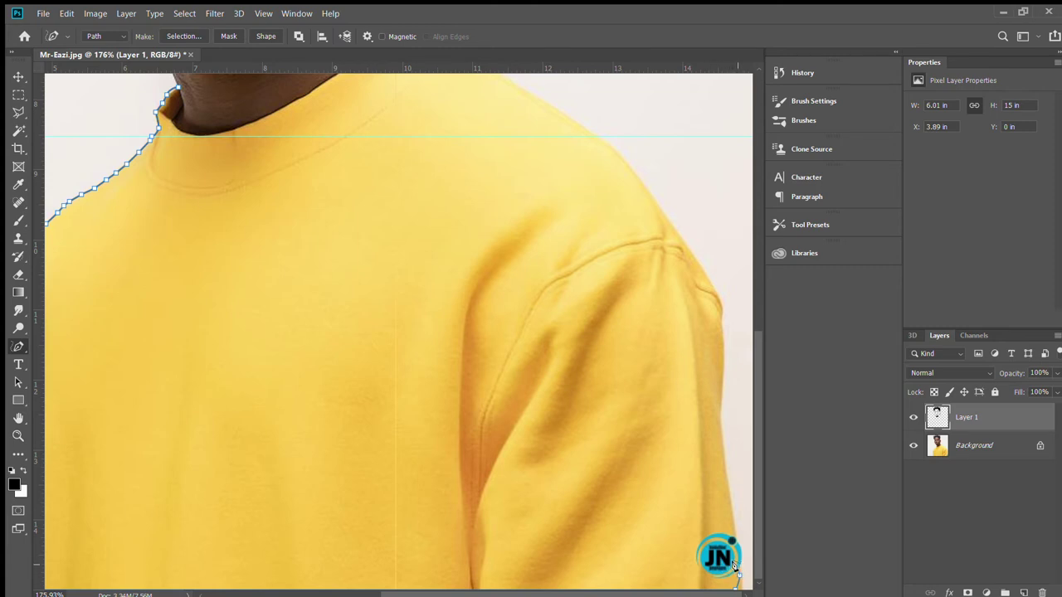
Step: Trace the path up the right sleeve edge to the shoulder
left_click(731, 540)
left_click(729, 501)
left_click(724, 464)
left_click(723, 419)
left_click(721, 378)
left_click(721, 355)
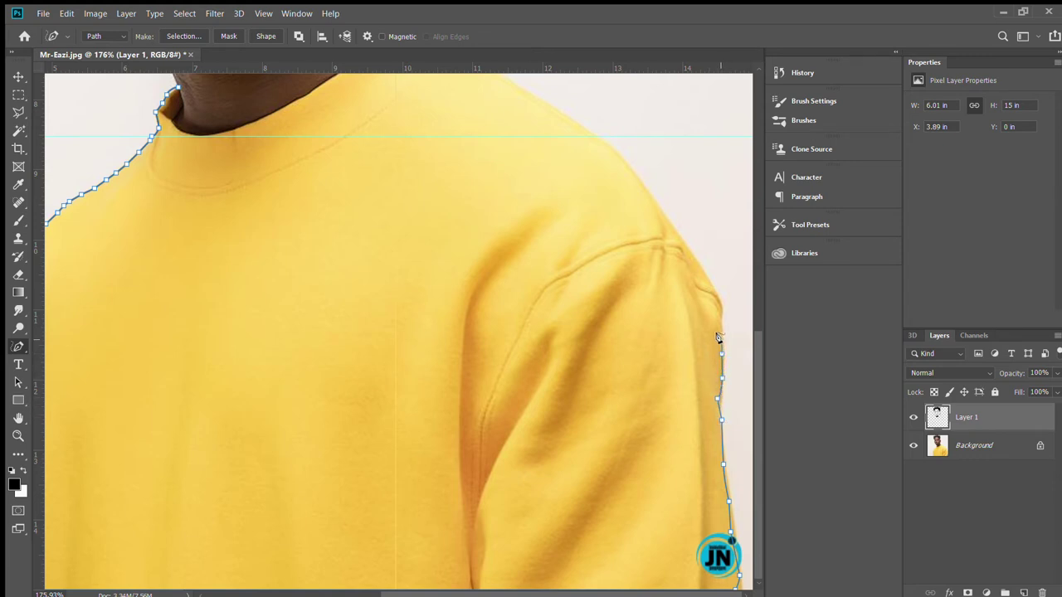
left_click(719, 318)
left_click(719, 299)
left_click(702, 268)
left_click(682, 239)
Step: Extend the path along the right shoulder toward the collar
scroll(666, 217, "up", 1)
scroll(636, 225, "up", 1)
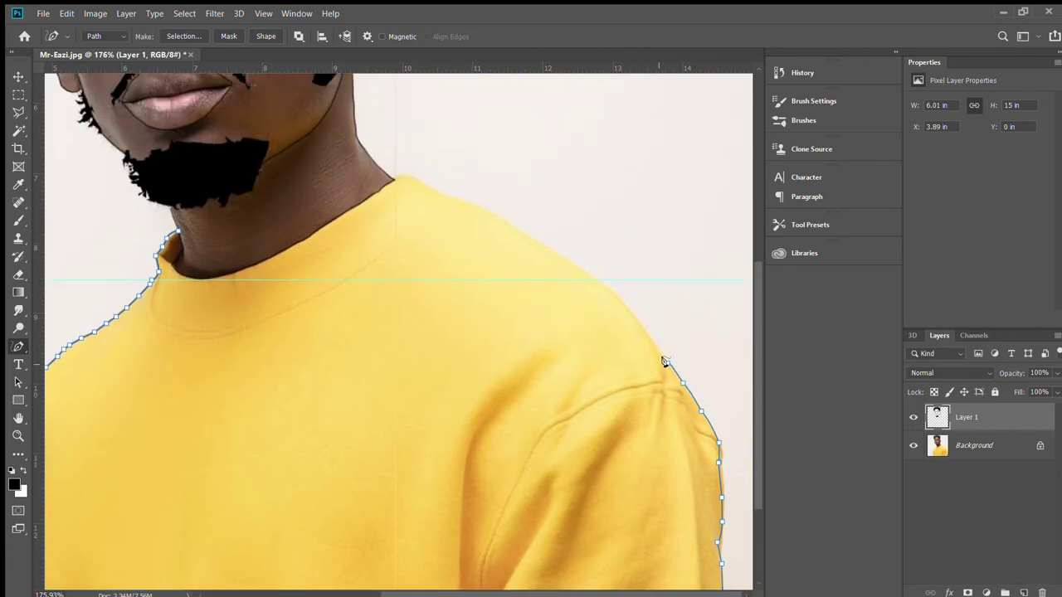
left_click(668, 362)
left_click(648, 335)
left_click(629, 309)
left_click(603, 285)
left_click(567, 262)
Step: Undo the stray shoulder anchors and re-add two points along the shoulder edge
key("ctrl+z")
key("ctrl+z")
left_click_drag(576, 262, 604, 285)
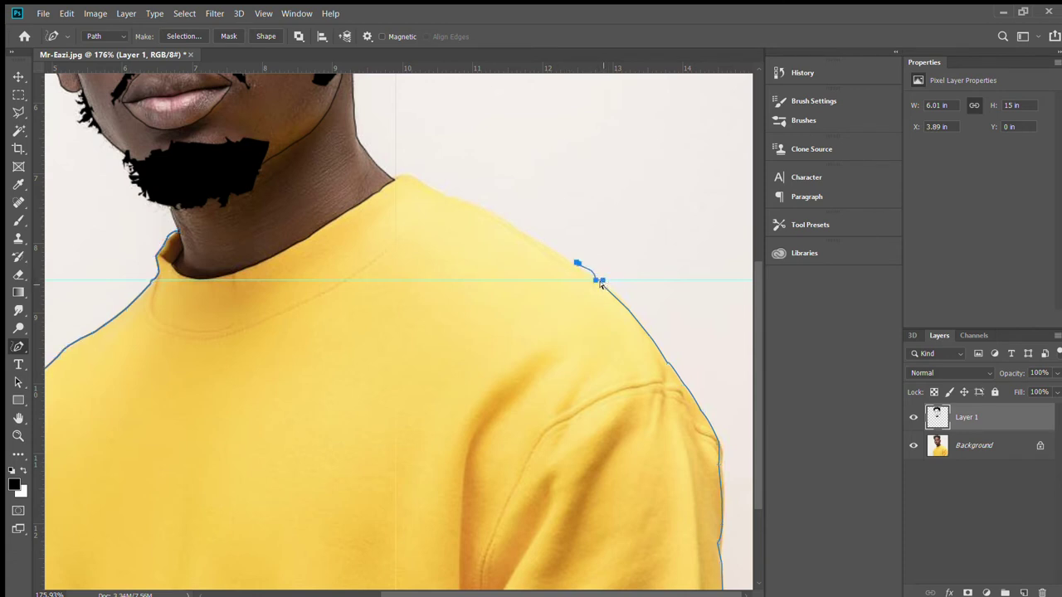
key("ctrl+z")
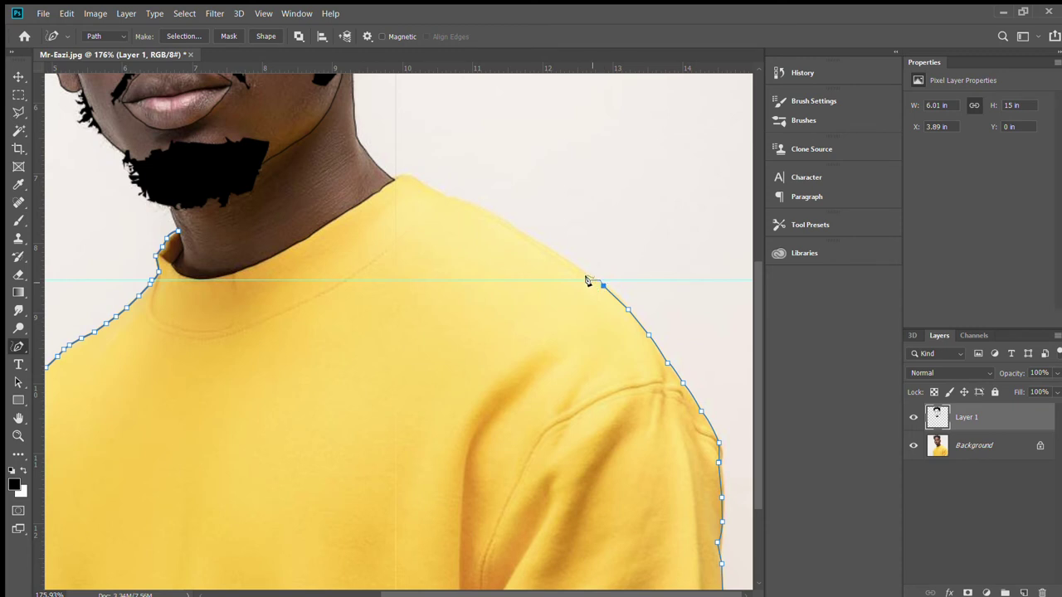
left_click(586, 280)
left_click(567, 256)
Step: Sketch a freehand line along the shoulder edge, then undo it
scroll(241, 146, "up", 2)
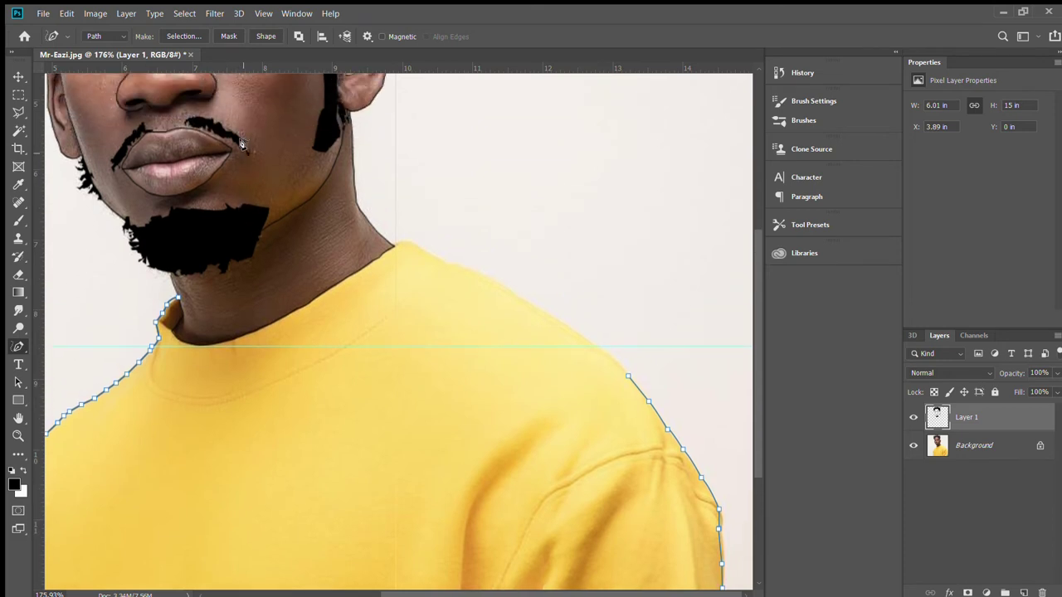
scroll(241, 145, "up", 2)
scroll(242, 145, "up", 1)
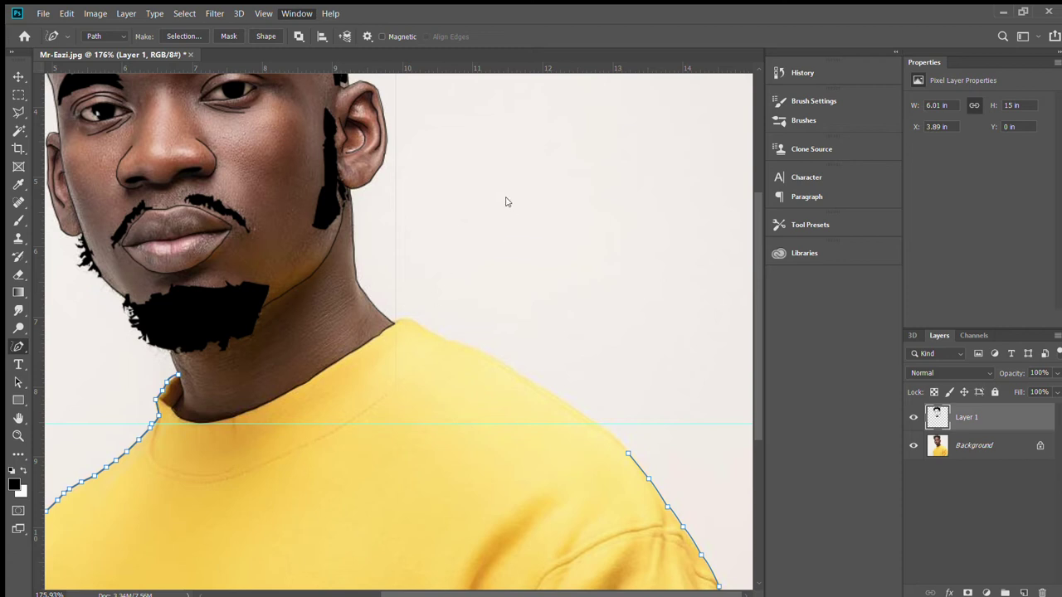
scroll(511, 274, "down", 3)
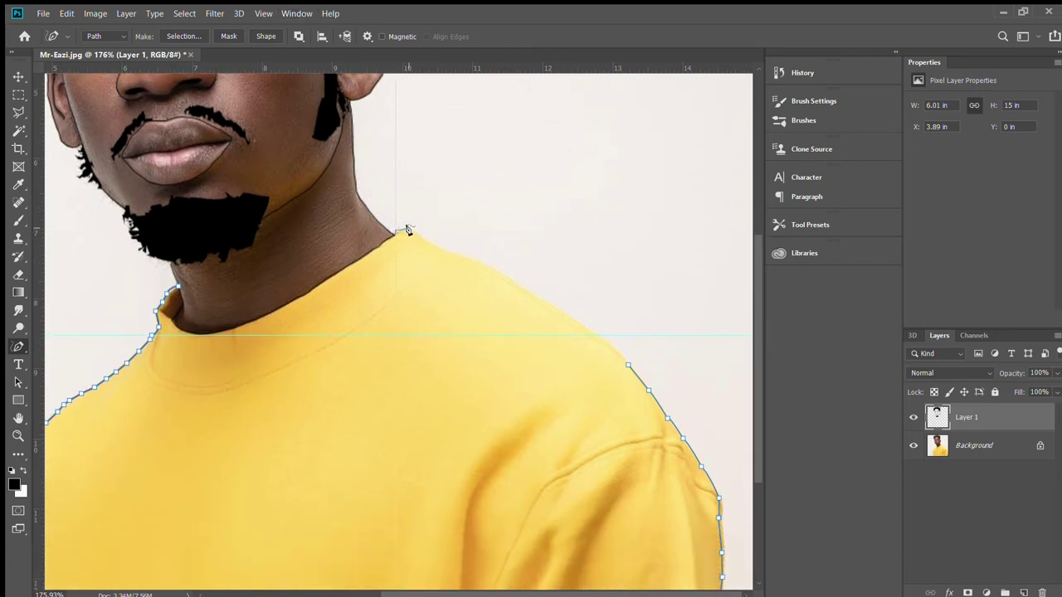
left_click_drag(413, 232, 625, 360)
key("ctrl+z")
scroll(117, 344, "down", 2)
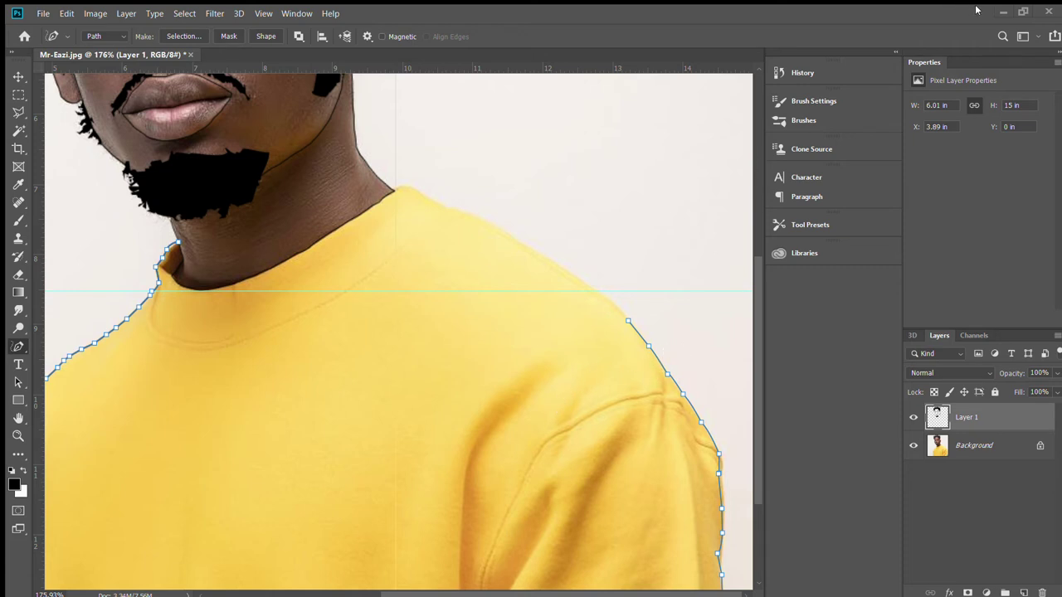
Step: Place pen anchors up the right shoulder to the neckline and stroke the path in black
scroll(366, 365, "down", 2)
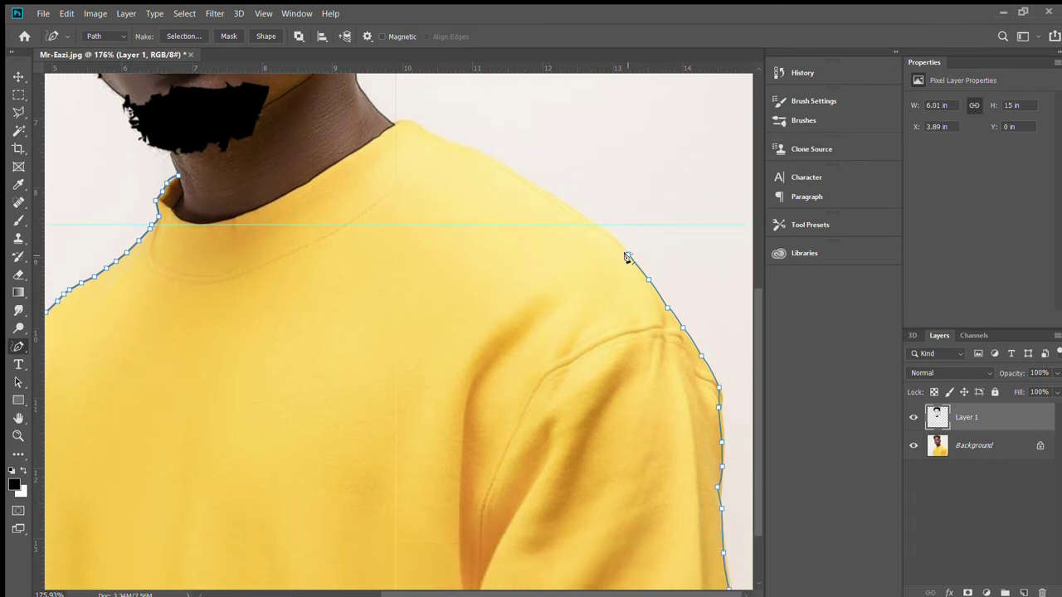
left_click(592, 224)
left_click(570, 207)
left_click(549, 197)
left_click(533, 181)
left_click(494, 158)
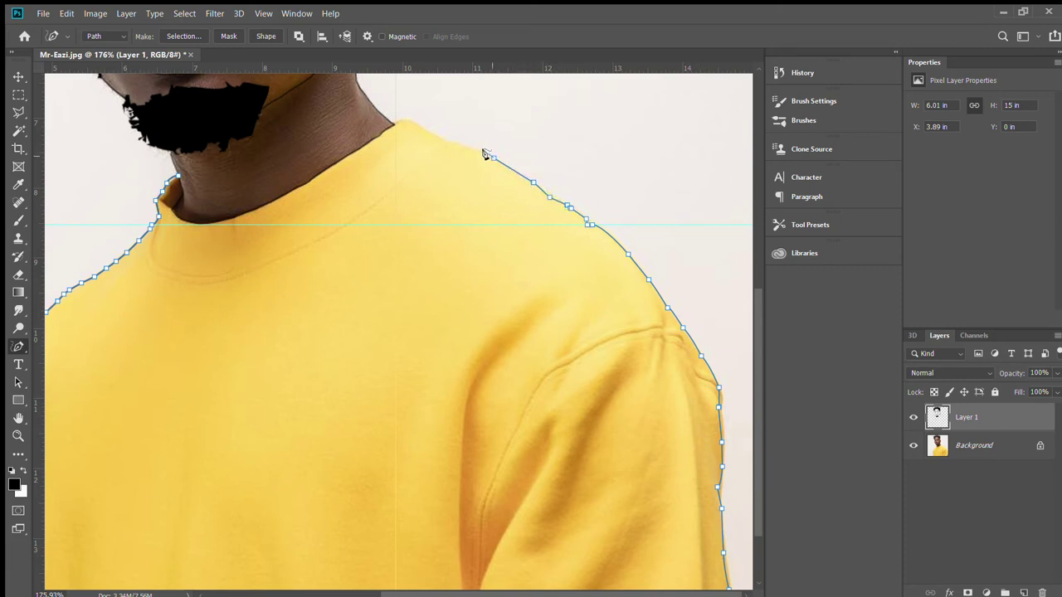
left_click(457, 141)
left_click(429, 131)
key("i")
key("p")
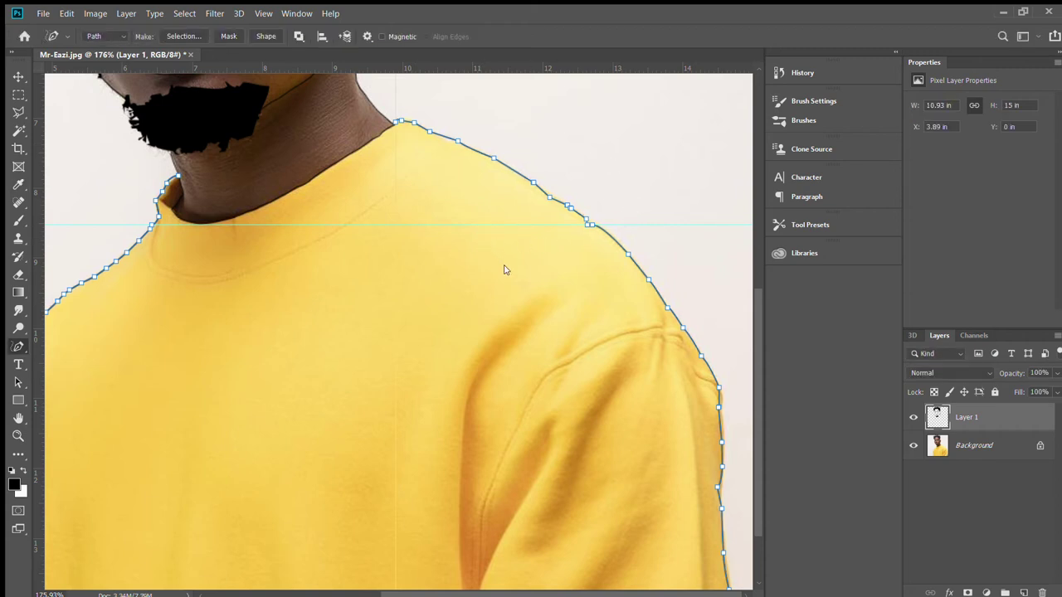
left_click(514, 254, "ctrl")
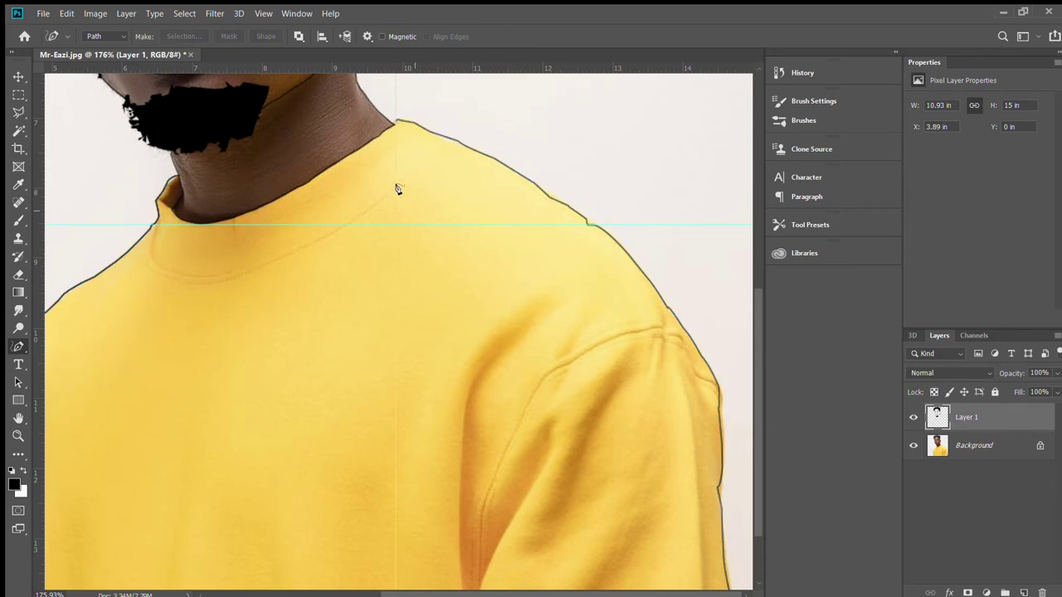
Step: Zoom into the neck-shoulder corner and place a curved path point there
scroll(398, 186, "up", 1)
scroll(372, 190, "up", 1)
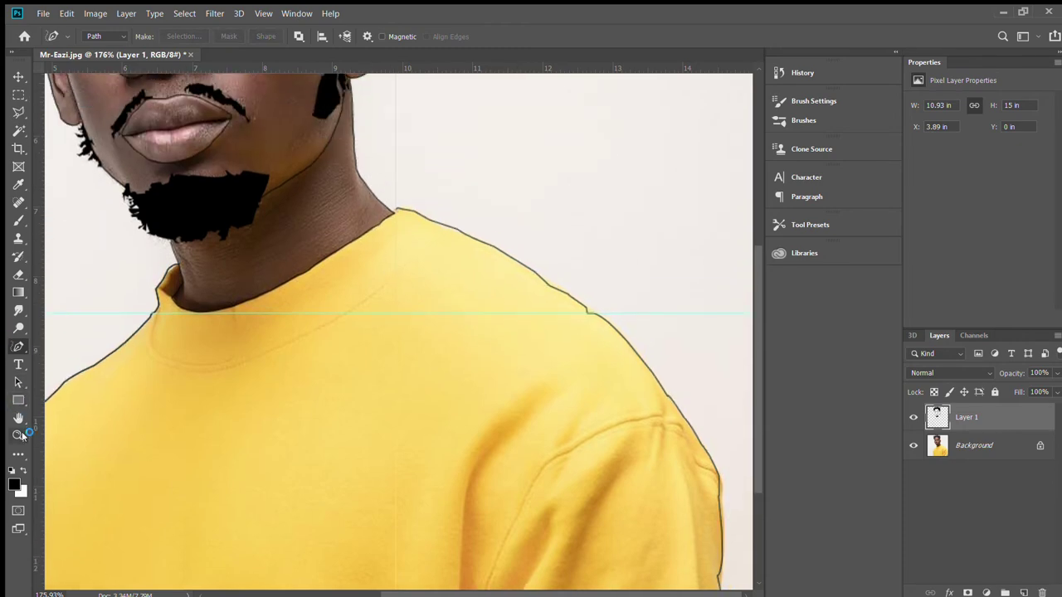
left_click(18, 436)
mouse_move(410, 212)
left_mouse_down()
mouse_move(486, 231)
mouse_move(473, 232)
left_mouse_up()
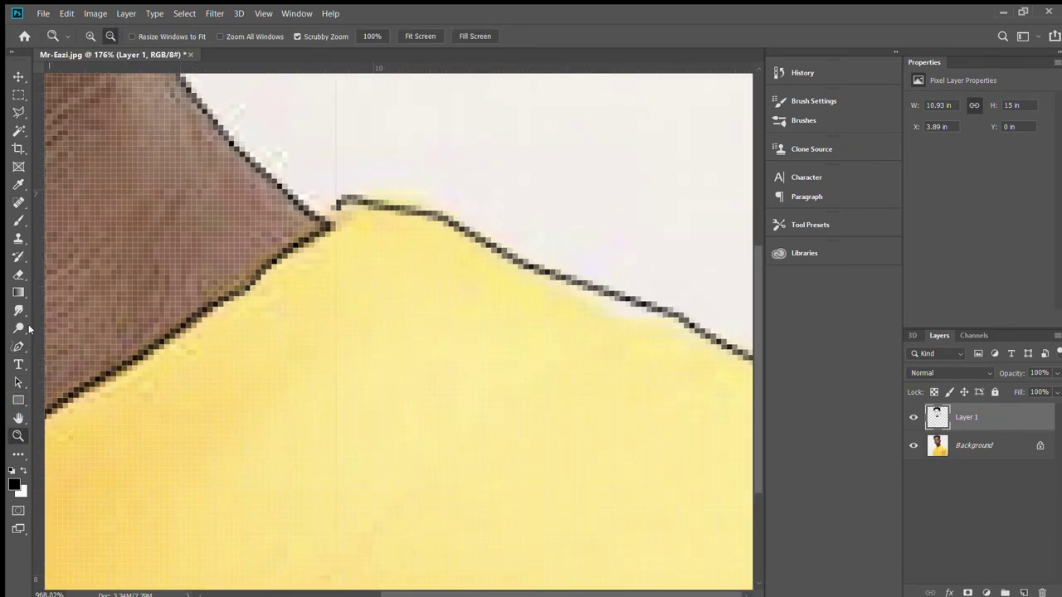
left_click(18, 347)
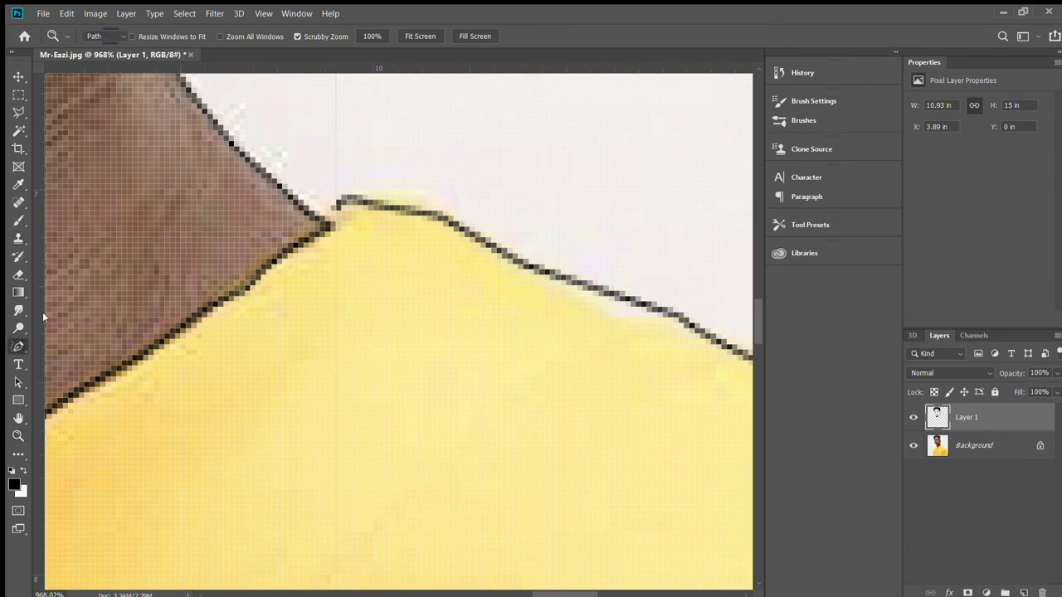
left_click(341, 203)
left_click_drag(335, 222, 327, 219)
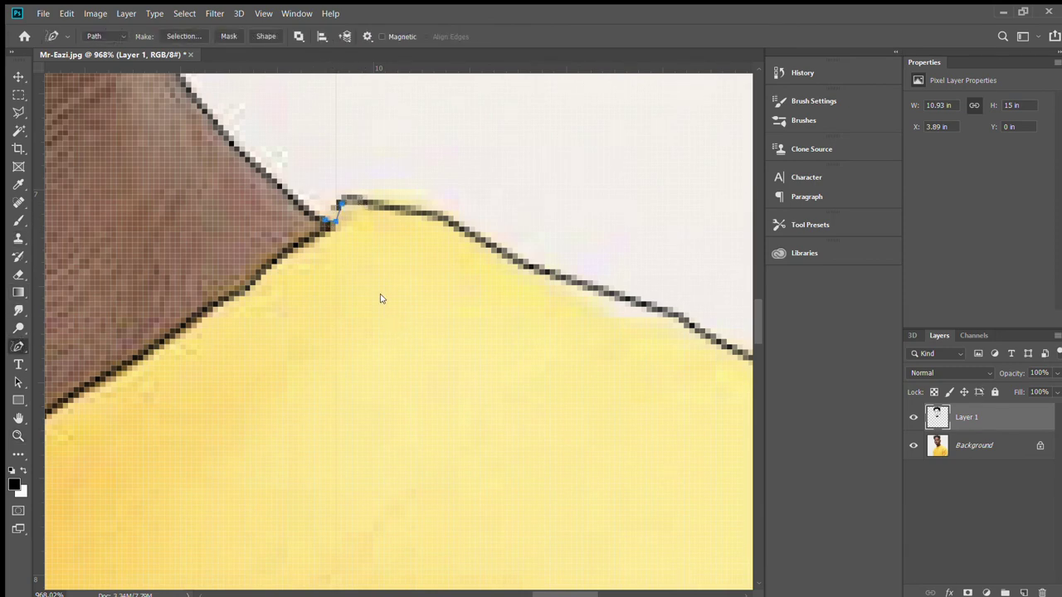
key("i")
key("p")
Step: Hide and reshow the Background photo twice to check the line art over transparency
left_click(18, 435)
left_click_drag(230, 346, 105, 372)
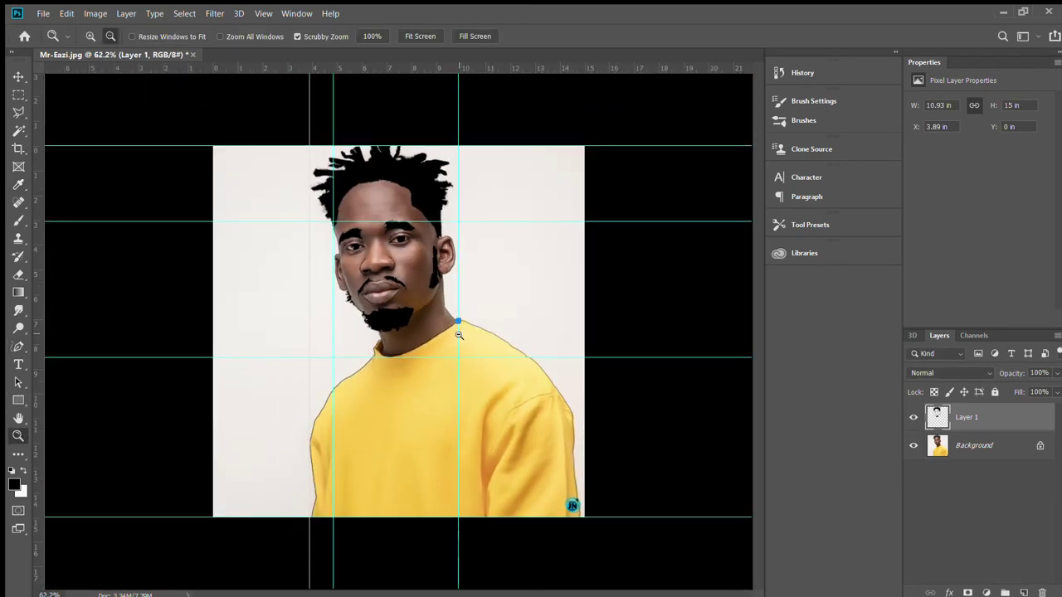
left_click_drag(547, 431, 598, 431)
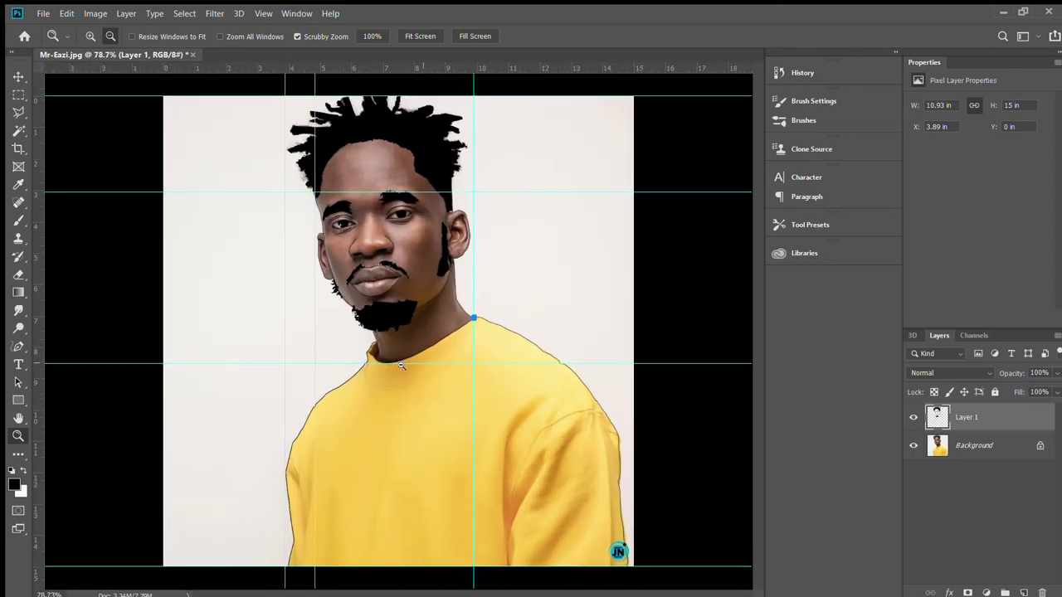
left_click(913, 446)
left_click(912, 446)
left_click(917, 447)
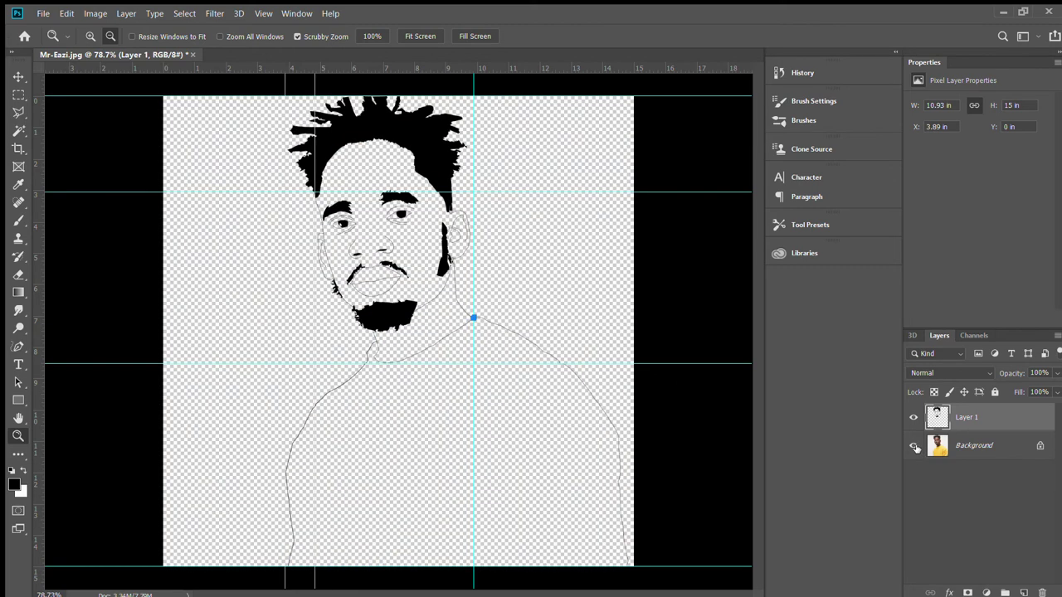
left_click(914, 446)
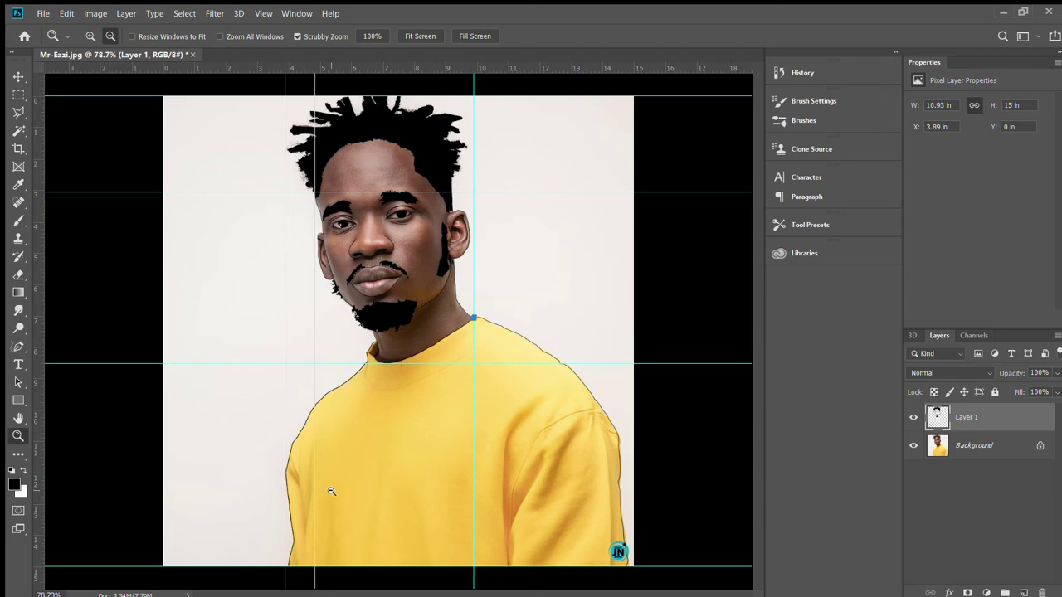
mouse_move(331, 491)
left_mouse_down()
mouse_move(381, 494)
mouse_move(367, 460)
left_mouse_up()
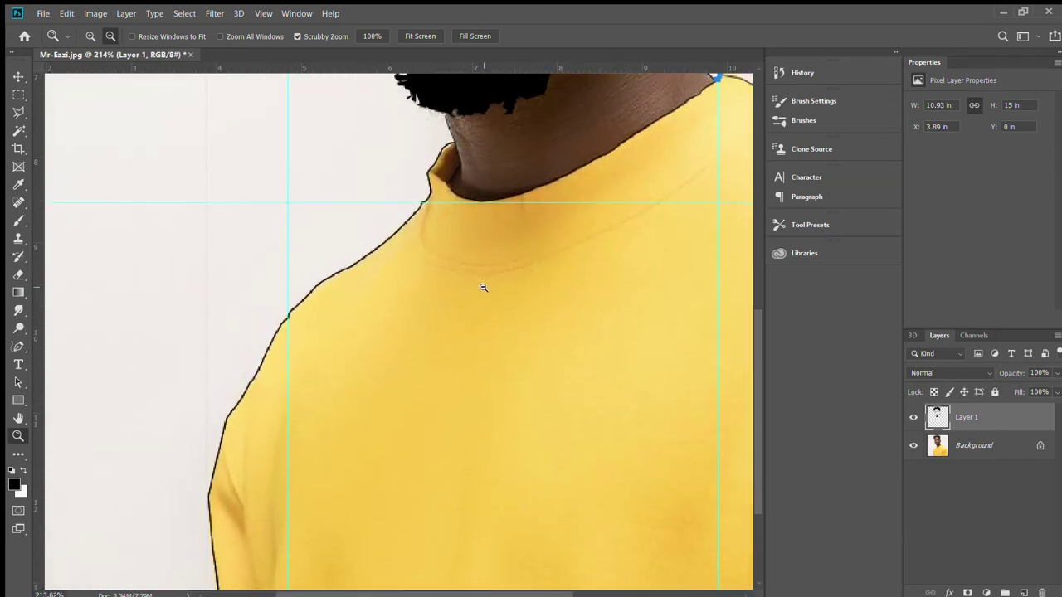
Step: Place pen anchors along the collar seam below the neck, undoing one misplaced point
scroll(484, 288, "up", 1)
left_click(18, 347)
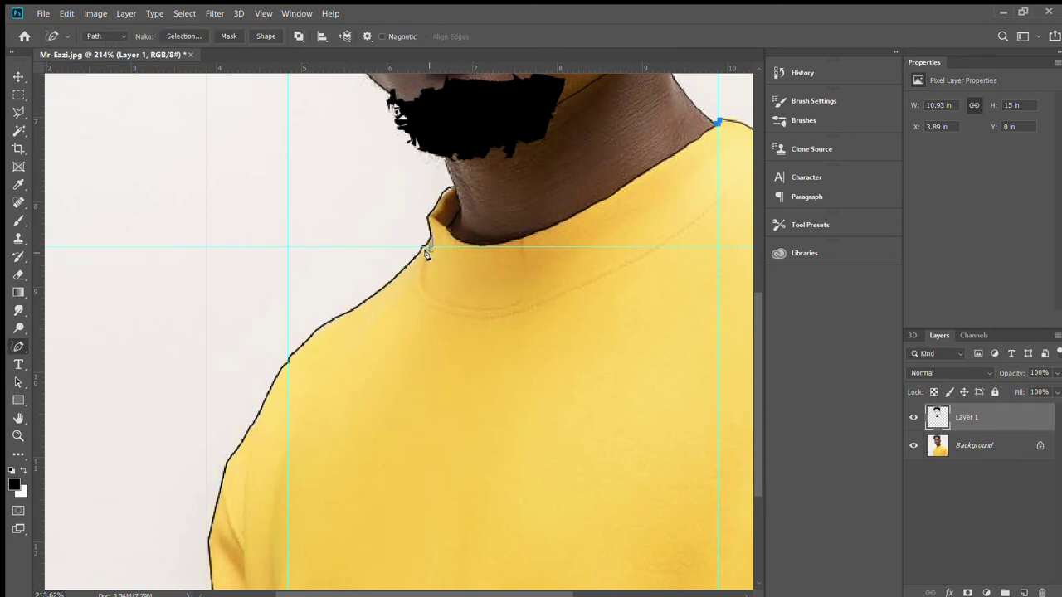
left_click(427, 254)
left_click(447, 297)
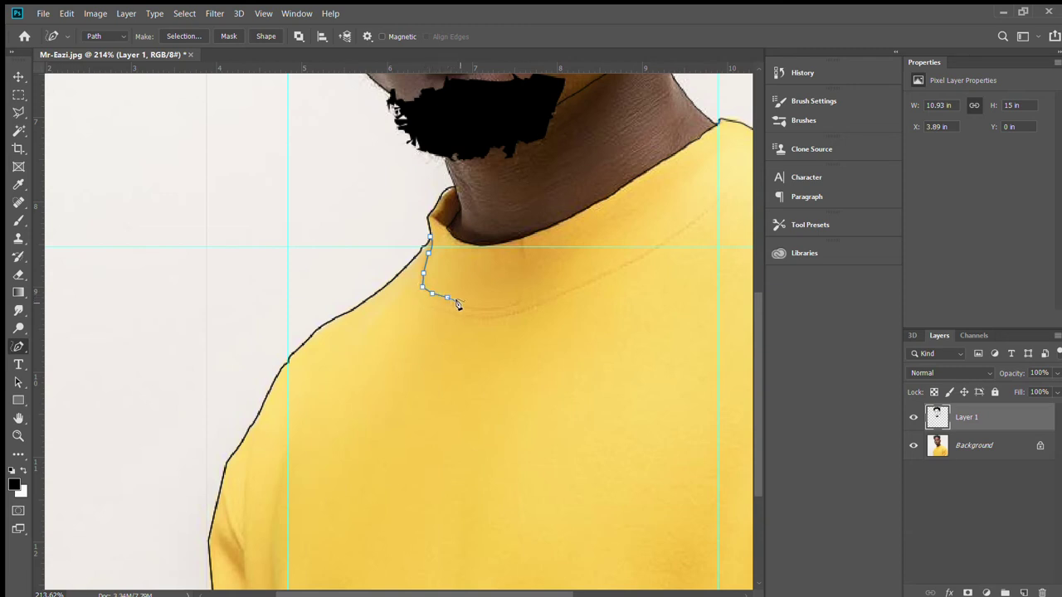
left_click(499, 305)
key("ctrl+z")
left_click(485, 309)
left_click(504, 304)
left_click(534, 294)
left_click(559, 285)
left_click(583, 276)
Step: Stroke the collar seam path in black and deselect it
key("i")
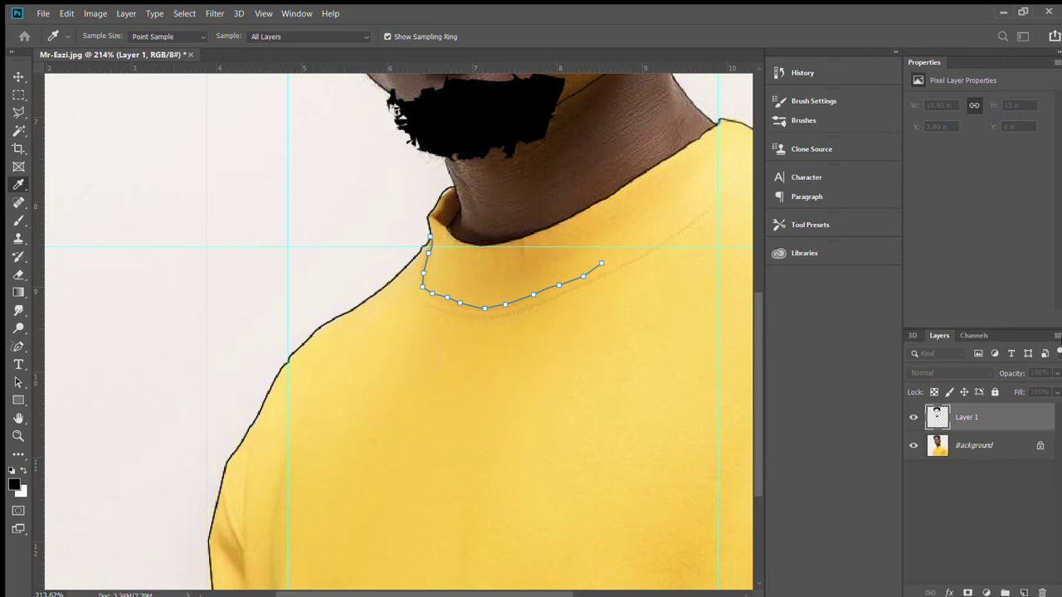
scroll(581, 249, "up", 1)
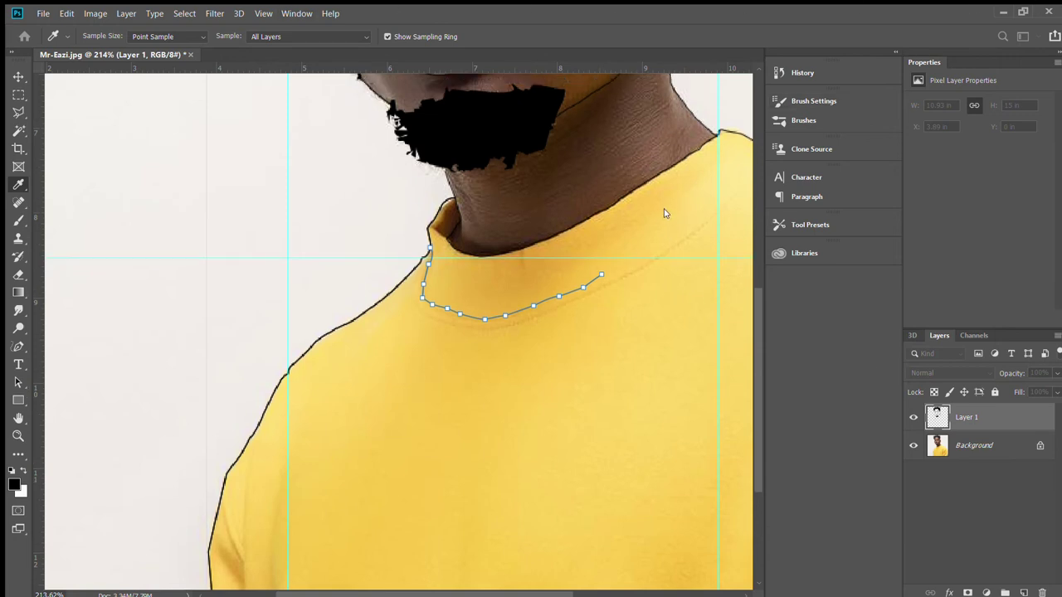
key("p")
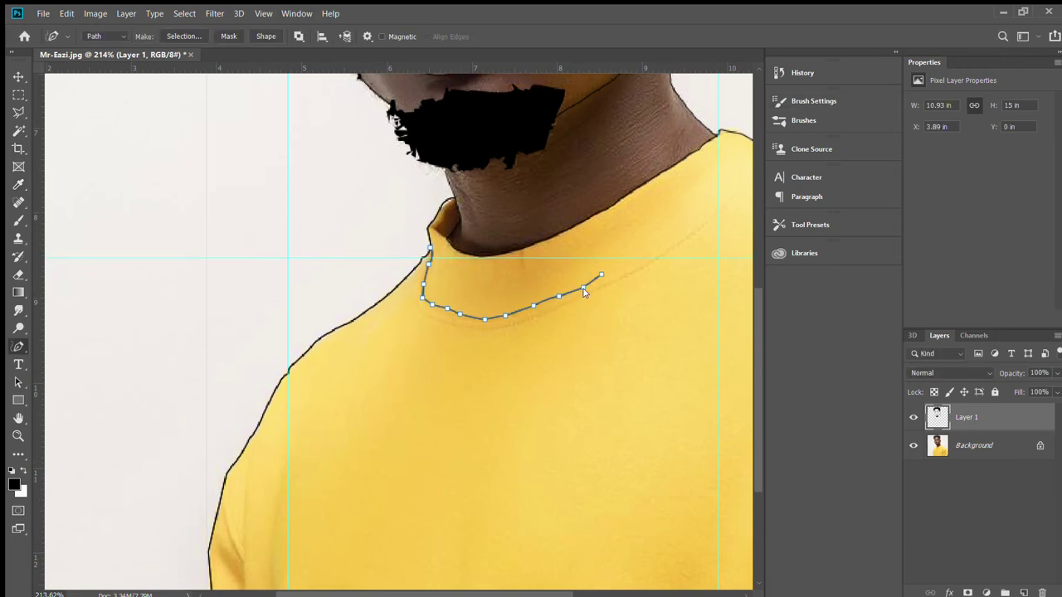
key("Escape")
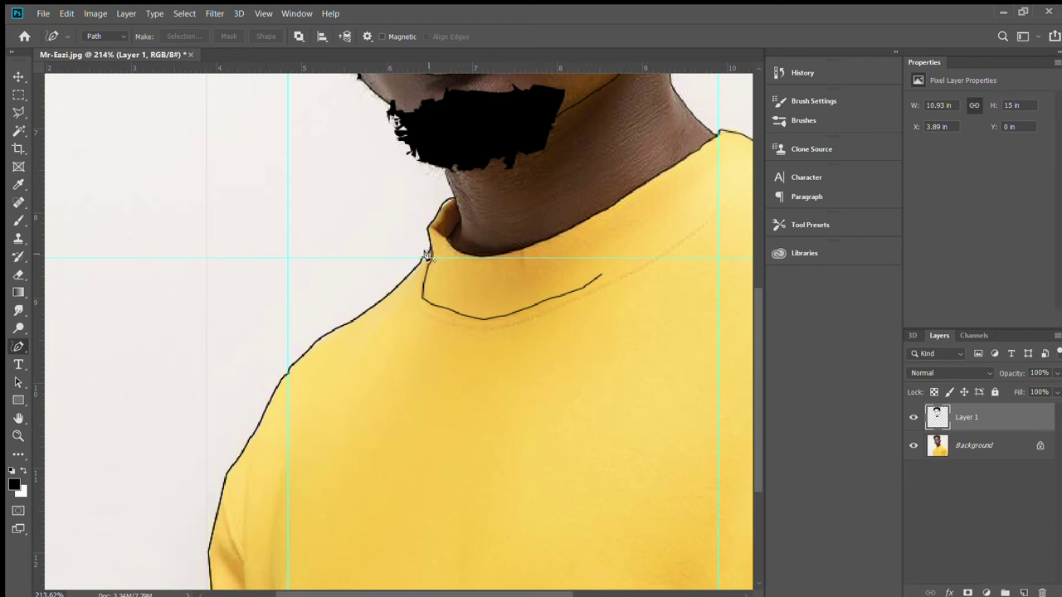
left_click_drag(422, 259, 416, 279)
key("Escape")
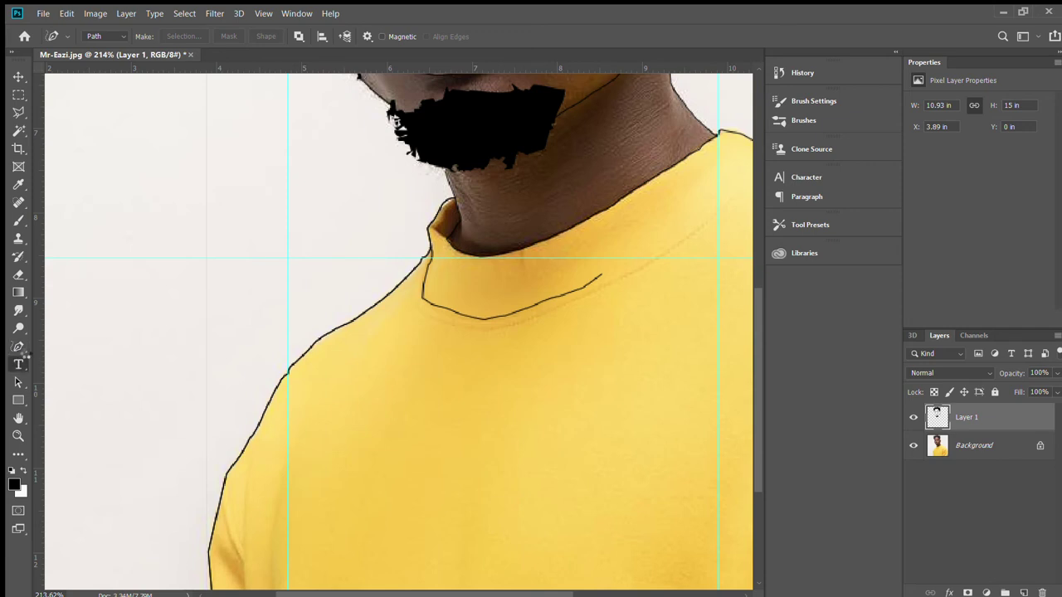
Step: Draw a second path along the outer collar seam and stroke it black for a doubled neckband
left_click(18, 366)
left_click(19, 347)
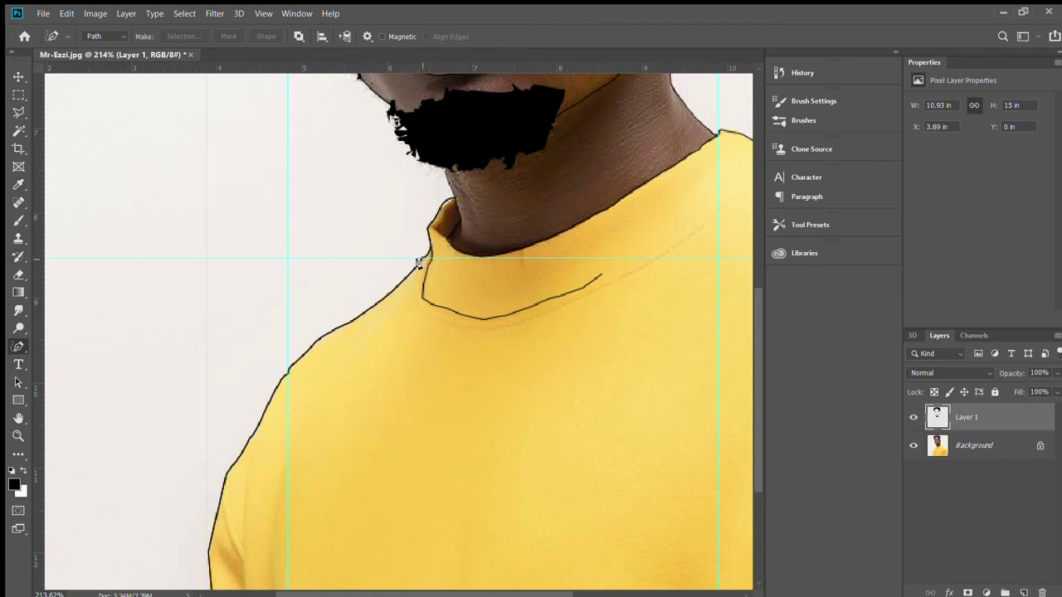
mouse_move(421, 259)
left_mouse_down()
mouse_move(416, 308)
mouse_move(476, 329)
mouse_move(554, 322)
mouse_move(540, 319)
left_mouse_up()
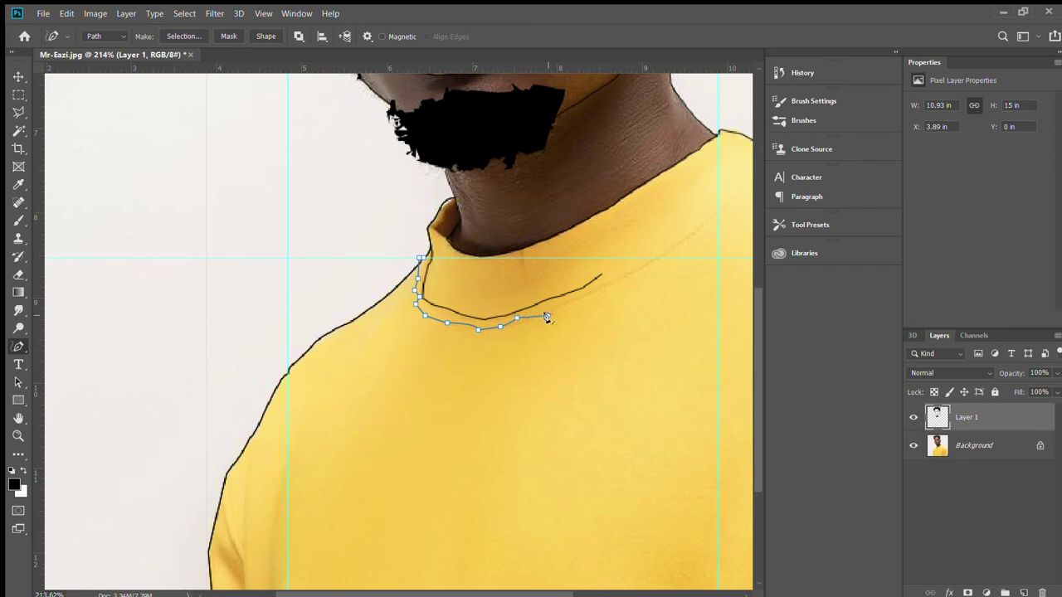
key("ctrl+z")
mouse_move(514, 323)
left_mouse_down()
mouse_move(585, 294)
mouse_move(624, 296)
mouse_move(631, 282)
mouse_move(581, 290)
mouse_move(646, 269)
left_mouse_up()
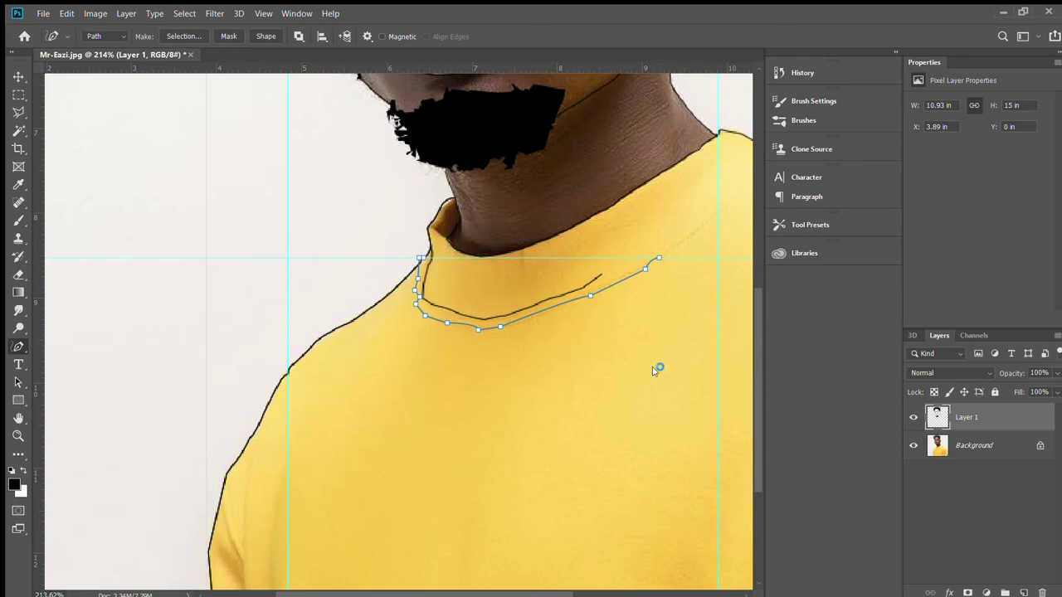
key("i")
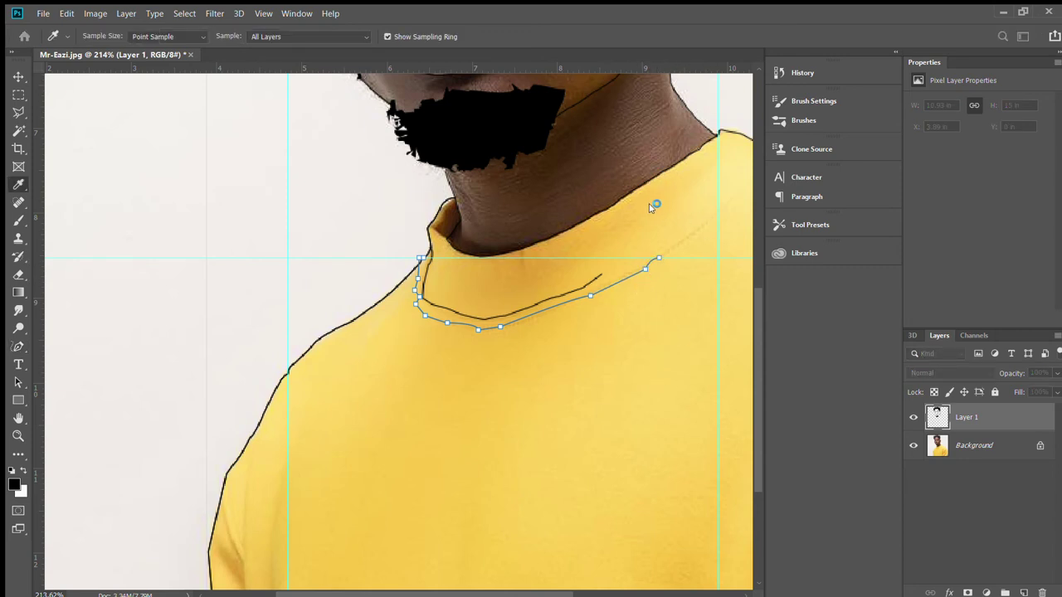
key("p")
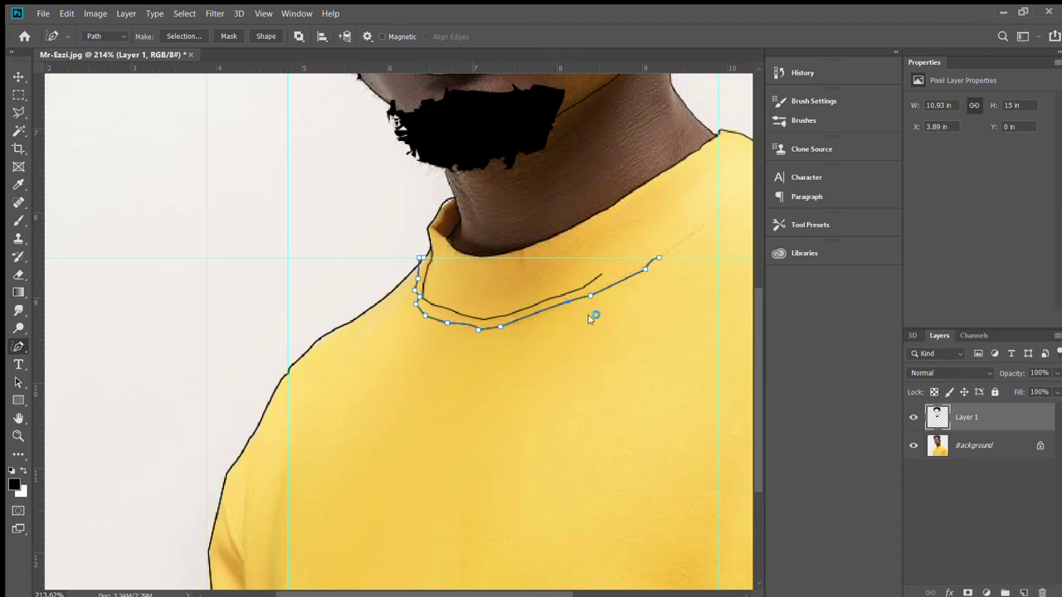
key("Escape")
left_click(18, 436)
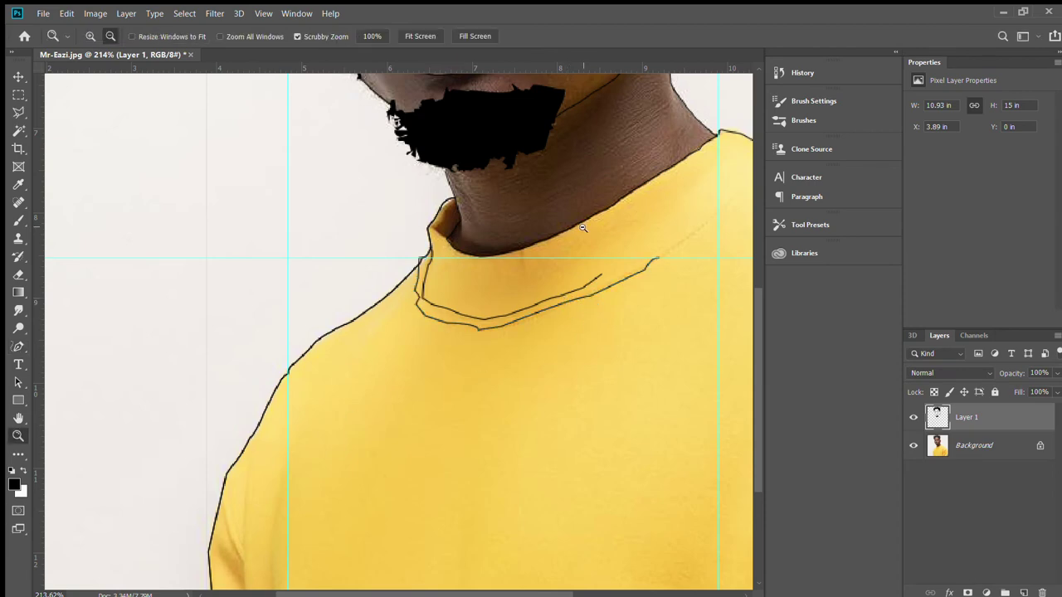
left_click_drag(546, 312, 336, 434)
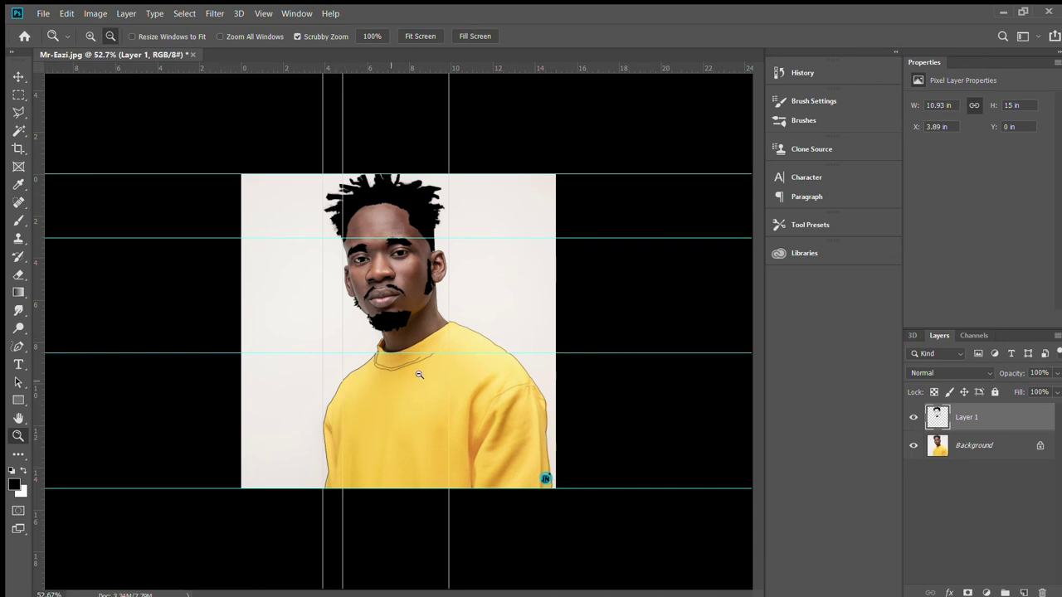
Step: Hide and reshow the photo to check the line art, then pick the Move tool
left_click(913, 447)
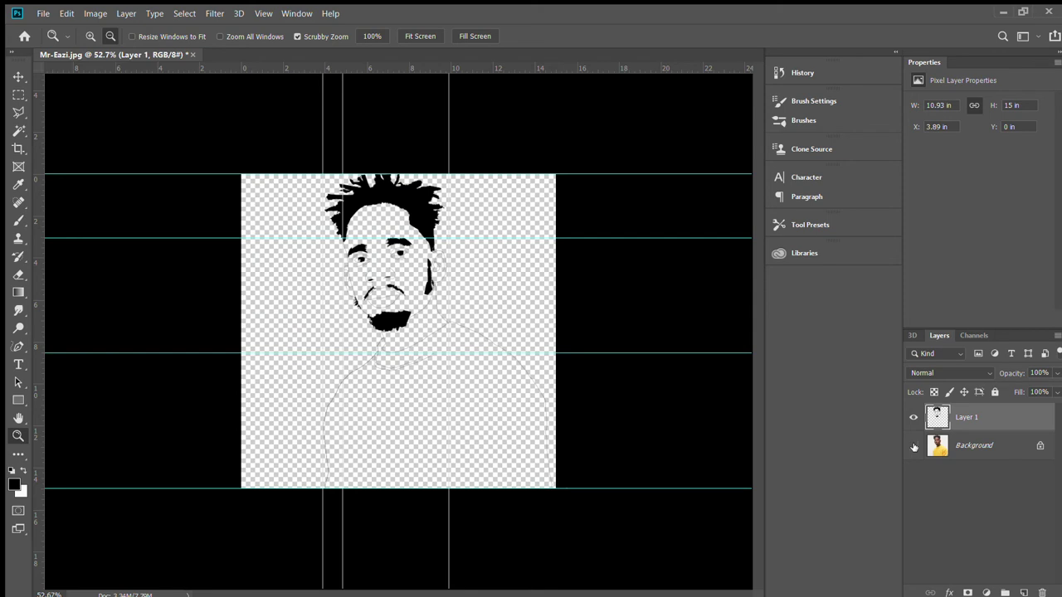
left_click(913, 447)
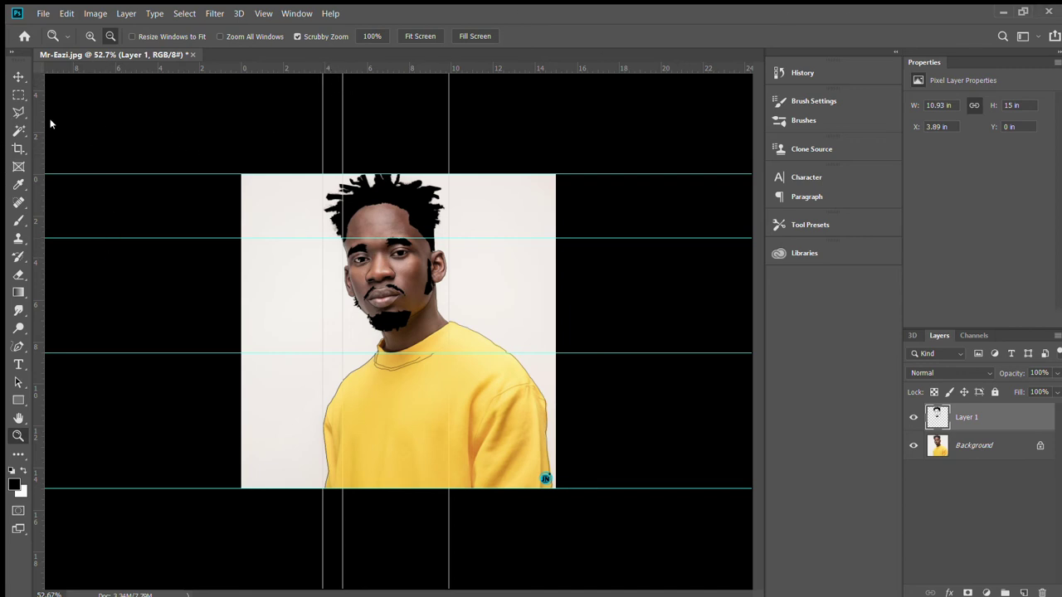
left_click(17, 83)
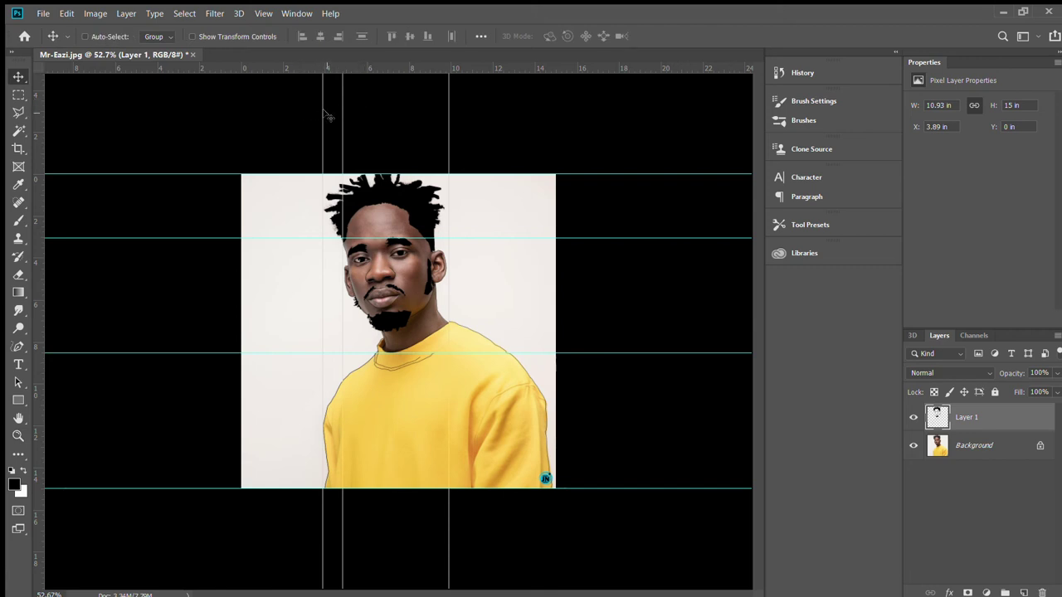
Step: Drag the three vertical guides off the portrait into the left and right margins
left_click_drag(323, 112, 128, 149)
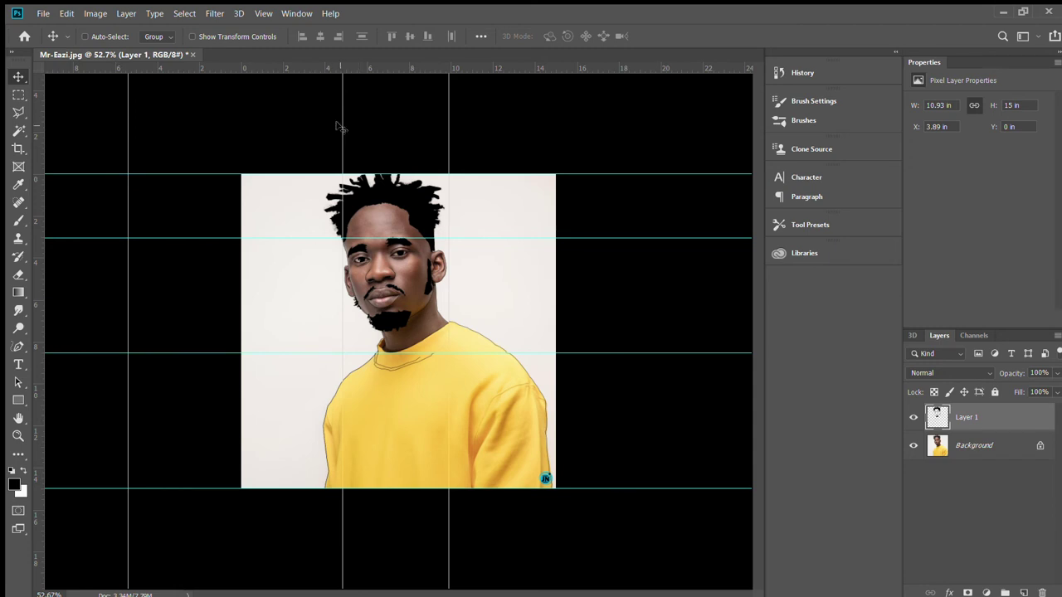
mouse_move(342, 124)
left_mouse_down()
mouse_move(190, 182)
mouse_move(140, 175)
left_mouse_up()
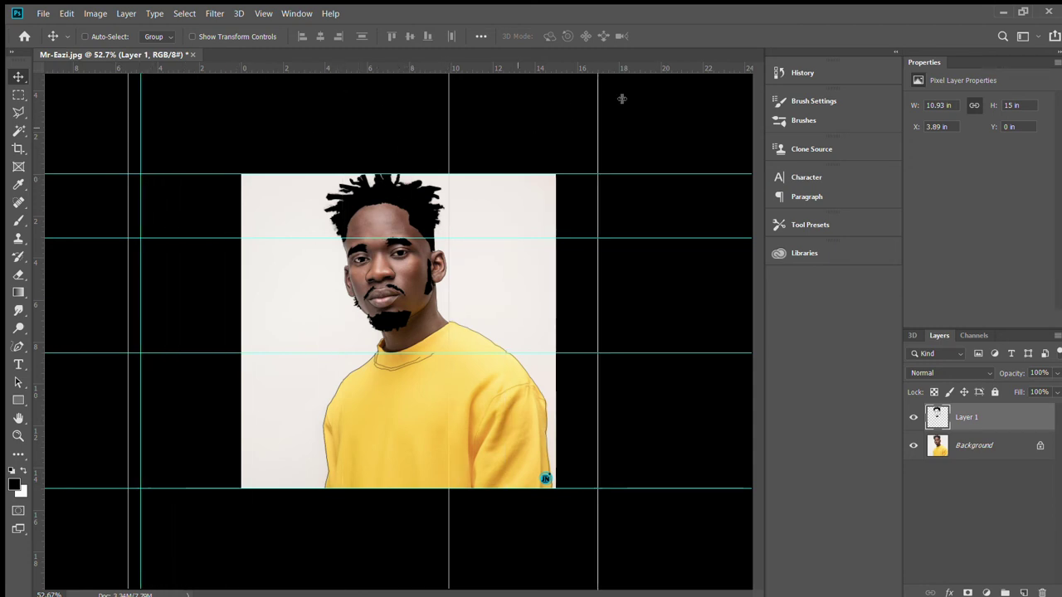
left_click_drag(451, 129, 678, 130)
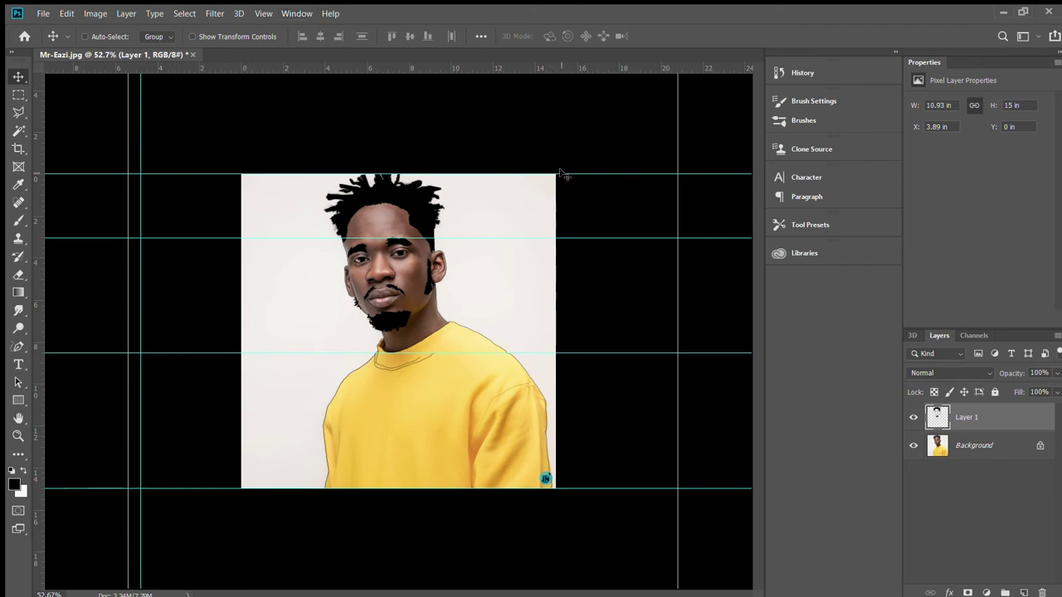
Step: Move the four horizontal guides into the top margin above the portrait
mouse_move(568, 68)
left_mouse_down()
mouse_move(578, 137)
mouse_move(576, 101)
left_mouse_up()
left_click_drag(551, 238, 578, 138)
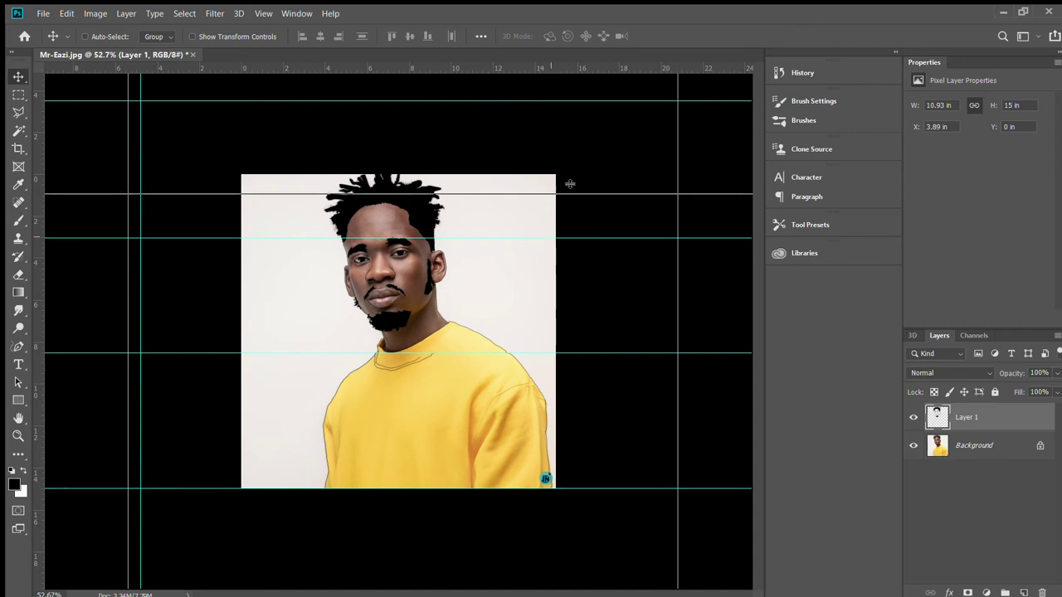
left_click_drag(521, 353, 614, 119)
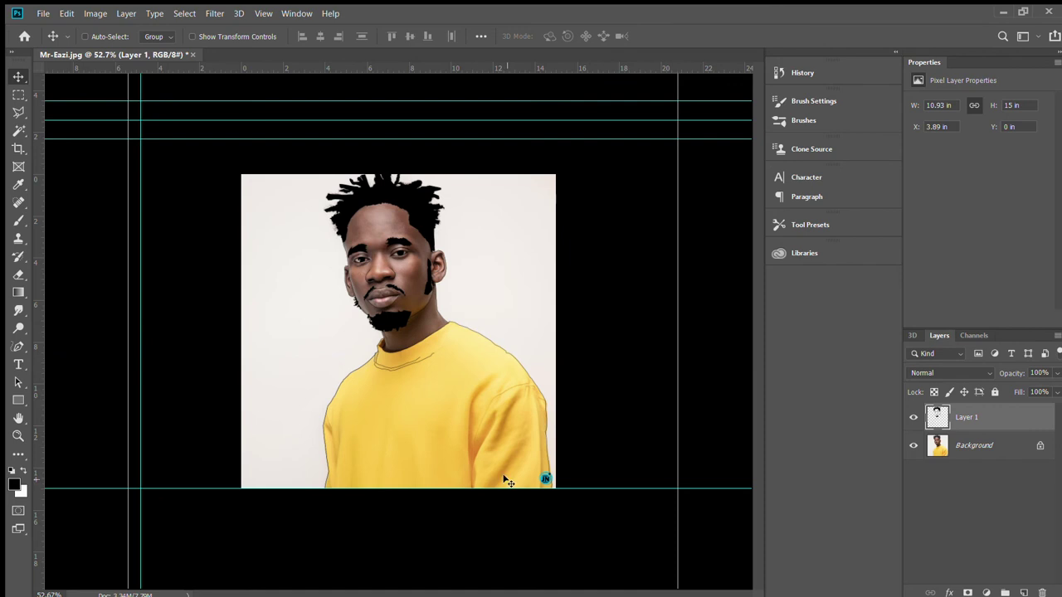
left_click_drag(504, 488, 539, 124)
left_click(19, 435)
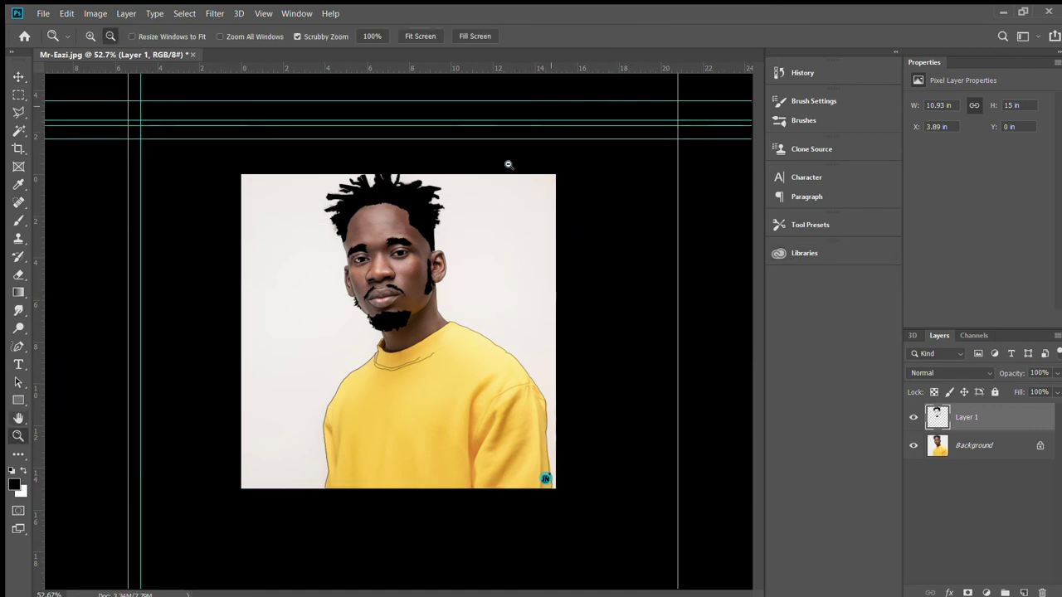
mouse_move(407, 277)
left_mouse_down()
mouse_move(419, 234)
mouse_move(448, 222)
left_mouse_up()
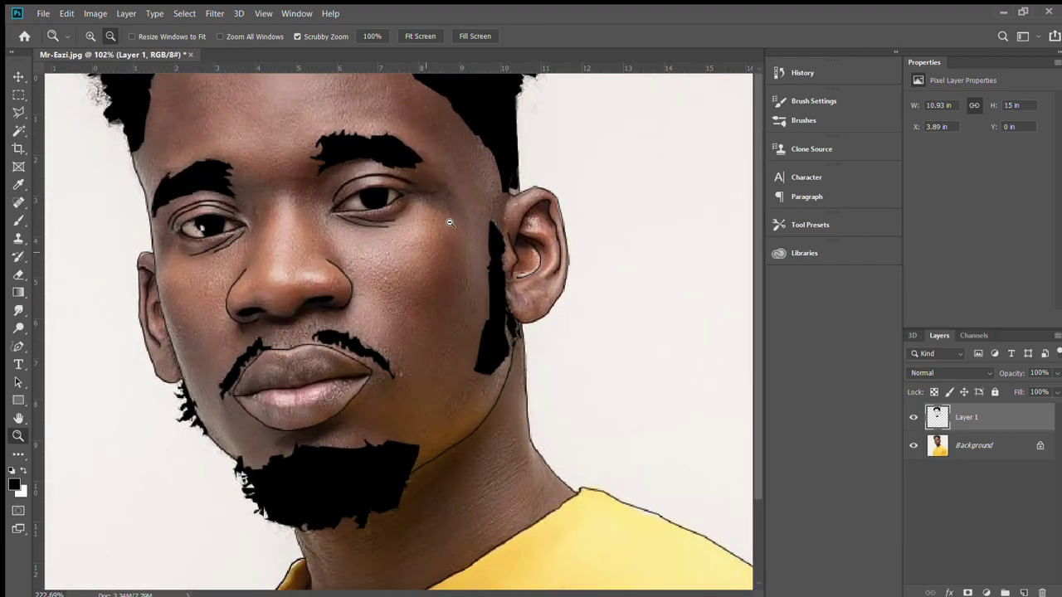
scroll(306, 325, "down", 2)
Step: Trace pen anchors down the left side of the sweatshirt along the fold
scroll(305, 324, "down", 2)
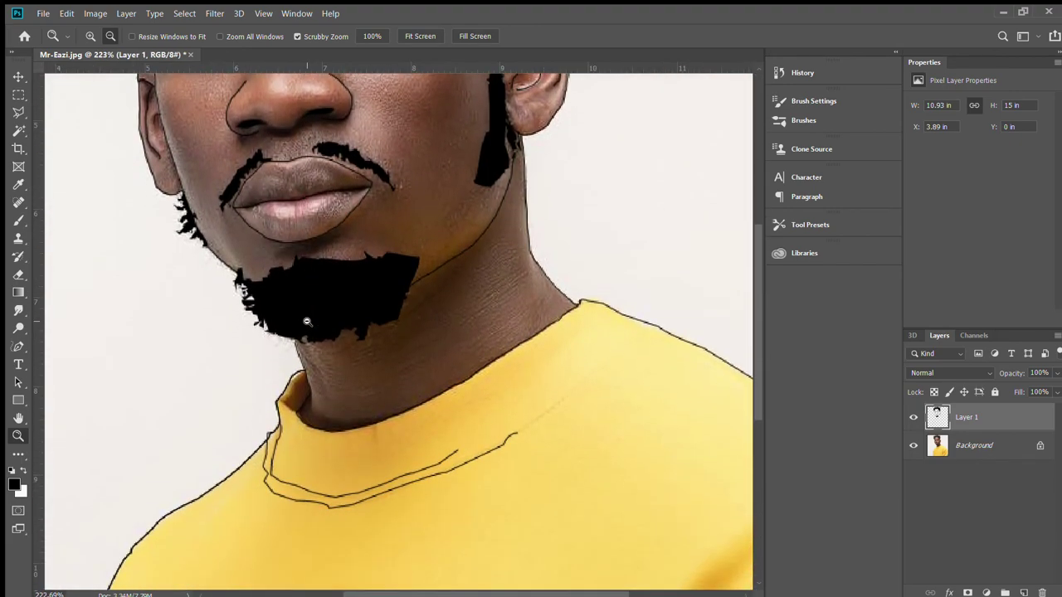
scroll(331, 305, "down", 1)
scroll(330, 304, "down", 2)
scroll(331, 304, "down", 1)
scroll(331, 304, "down", 3)
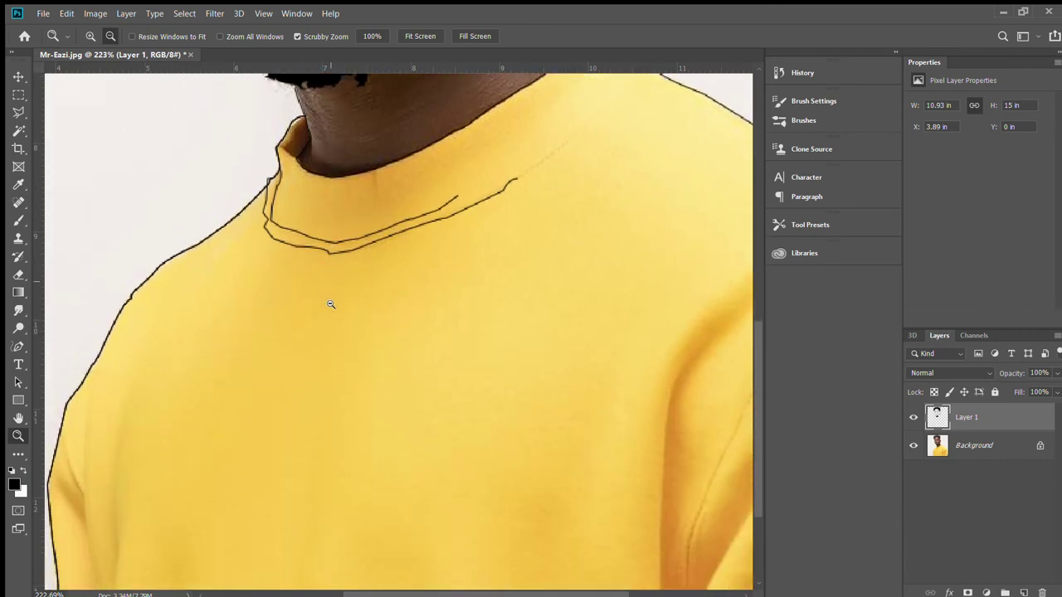
scroll(330, 303, "down", 3)
scroll(323, 308, "down", 1)
left_click(19, 348)
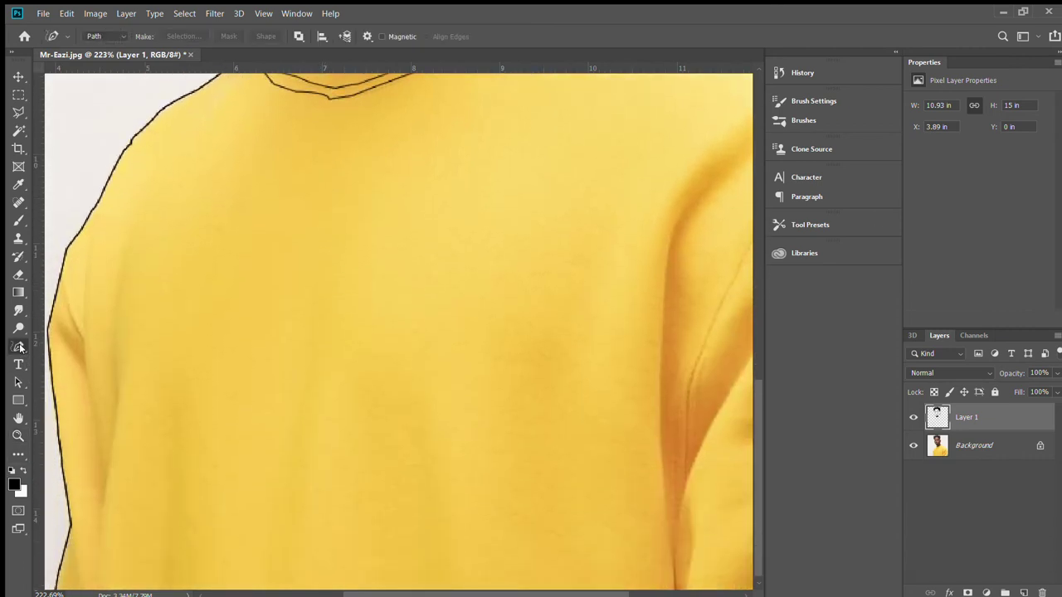
left_click(66, 309)
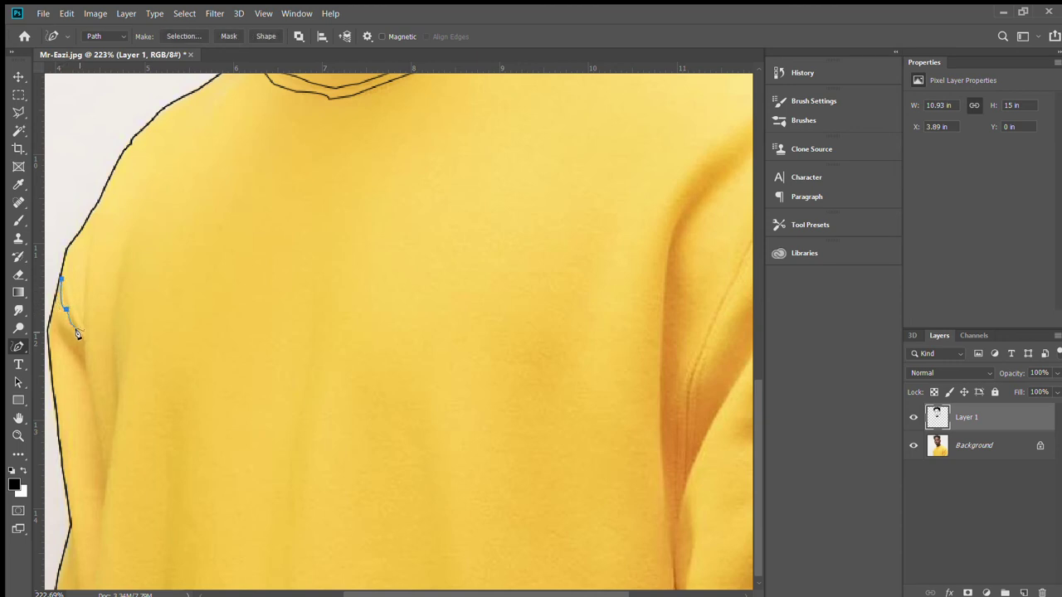
left_click(79, 333)
left_click(83, 361)
left_click(91, 393)
left_click(96, 430)
left_click(100, 453)
left_click(99, 485)
Step: Bring the fold path back up its other edge and stroke it in black
left_click(102, 510)
left_click(110, 471)
left_click(118, 414)
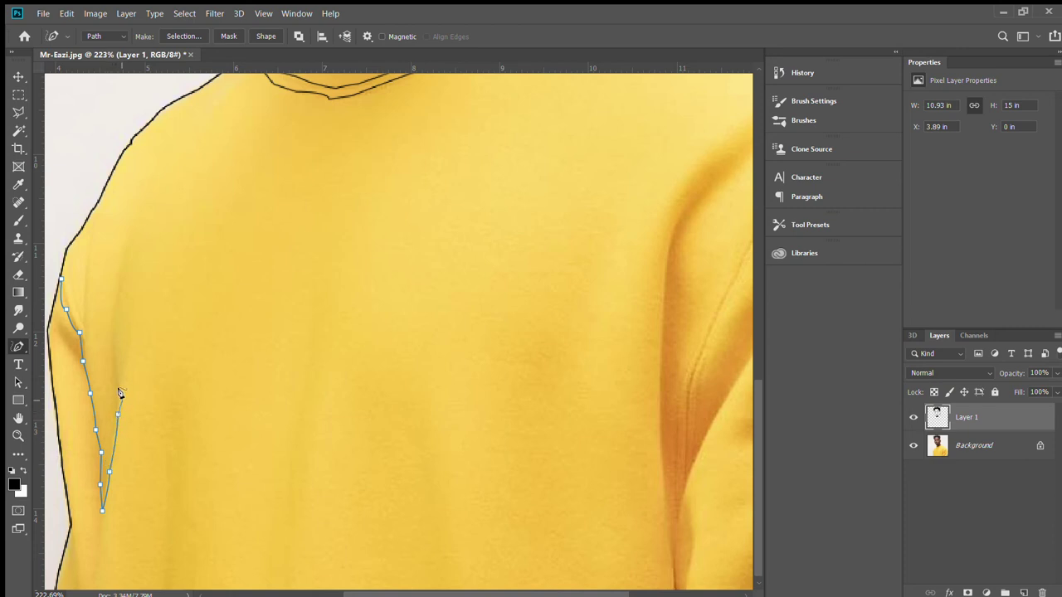
left_click(118, 372)
left_click(113, 331)
left_click(123, 262)
key("i")
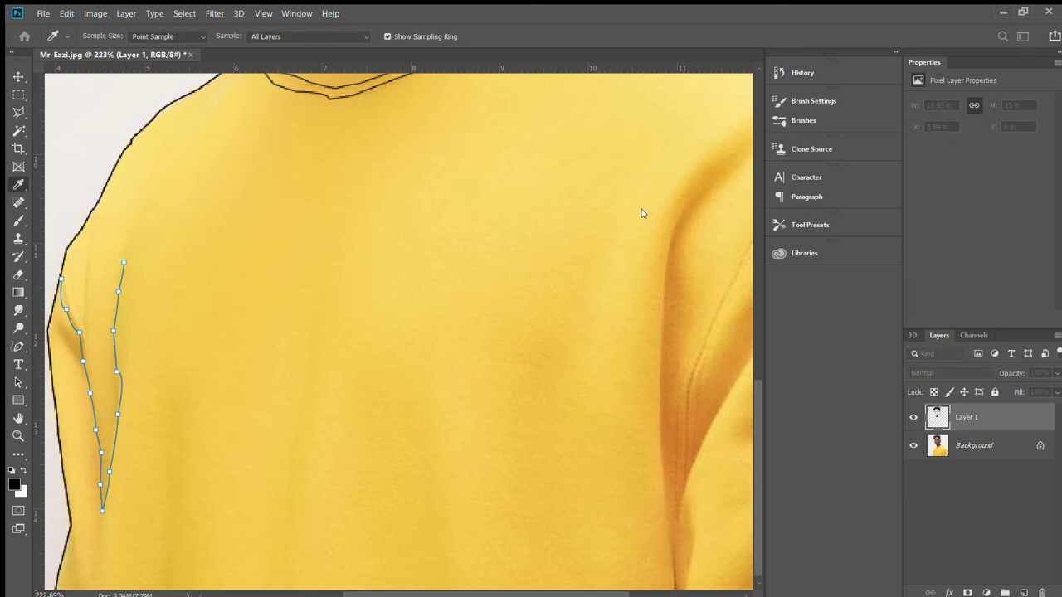
key("p")
scroll(191, 397, "down", 1)
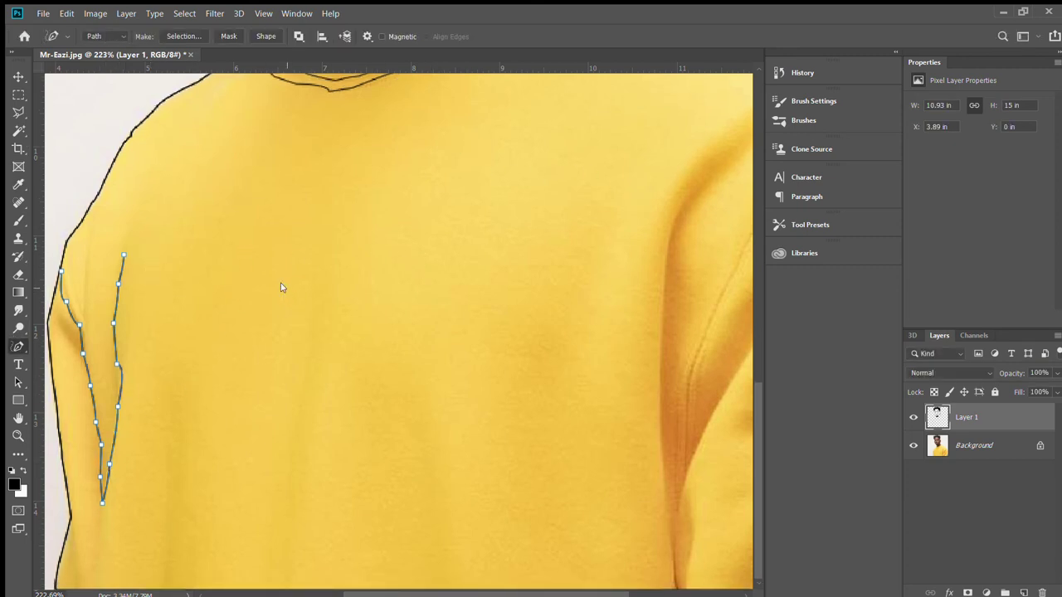
key("Escape")
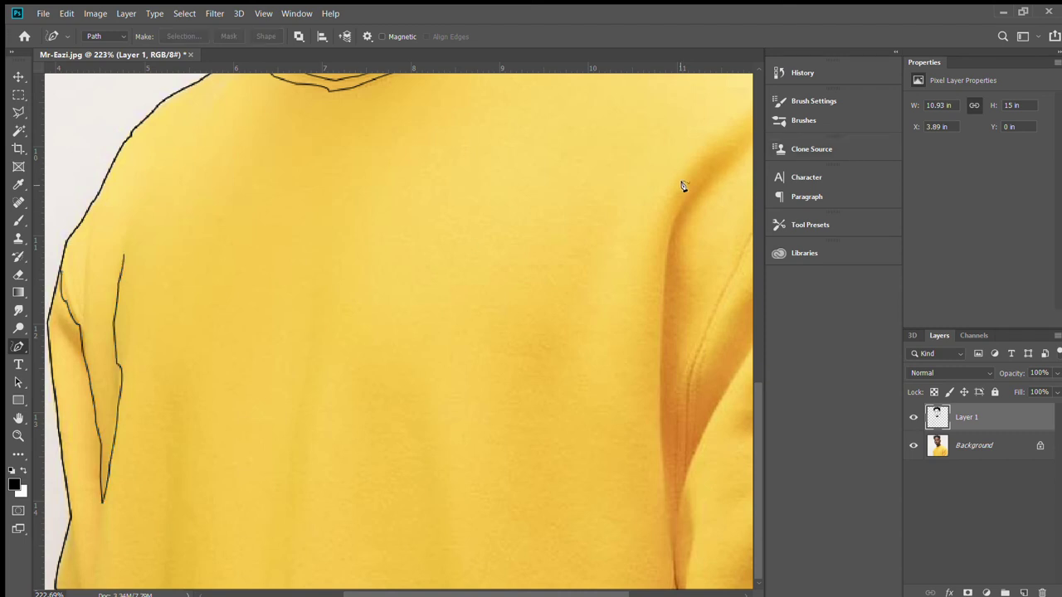
Step: Start a pen path on the sweatshirt's right-side crease, descending beside the sleeve
left_click(717, 177)
left_click(689, 203)
left_click(671, 239)
left_click(665, 268)
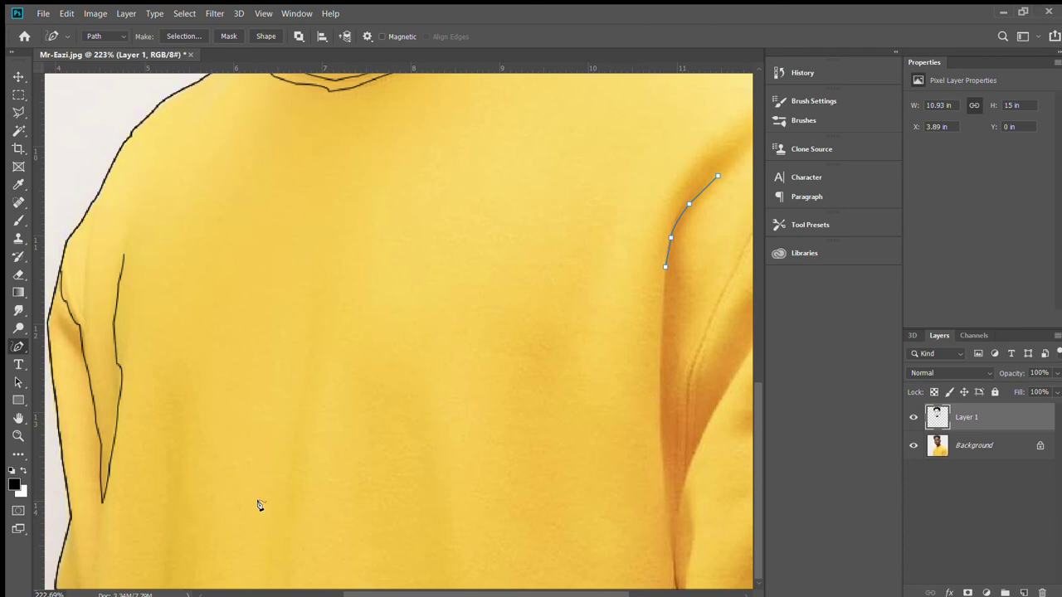
left_click(666, 266)
left_click(660, 351)
left_click(659, 391)
Step: Finish the right fold path at the bottom and stroke it in black
left_click(660, 429)
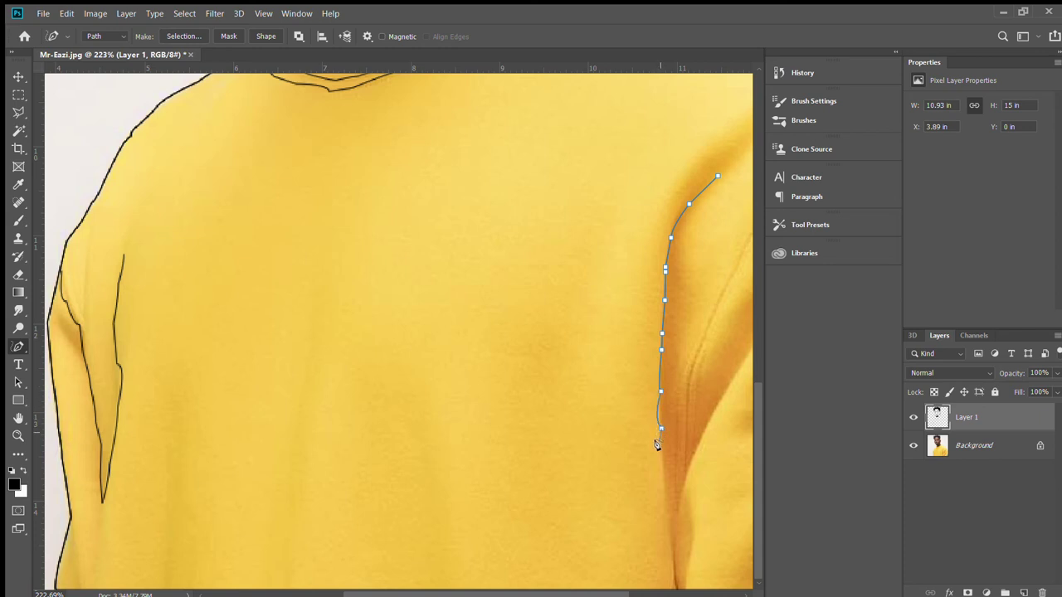
left_click(662, 463)
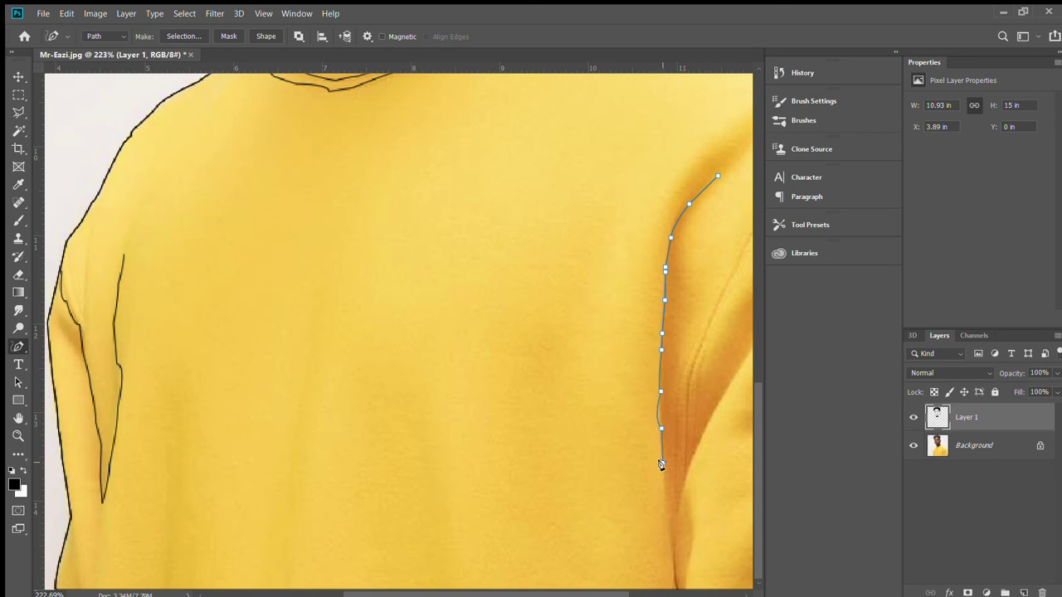
left_click(665, 504)
left_click(677, 584)
key("i")
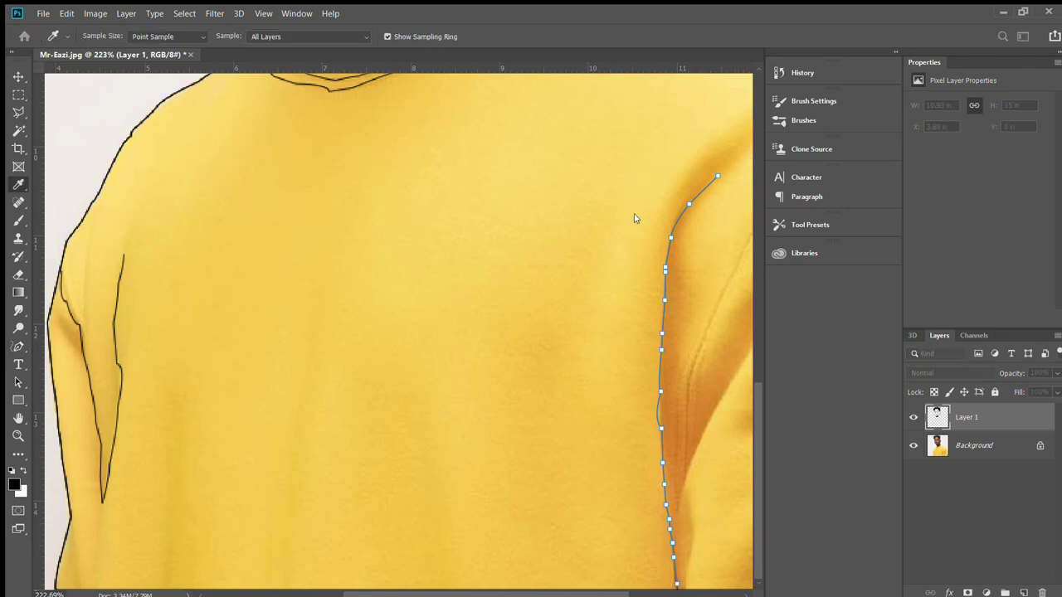
key("p")
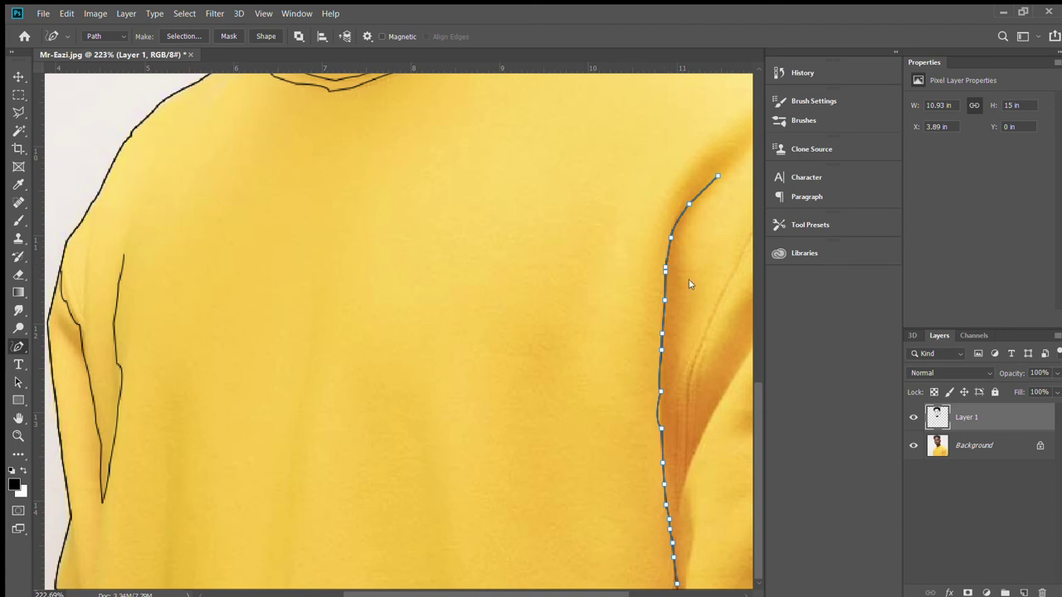
key("Return")
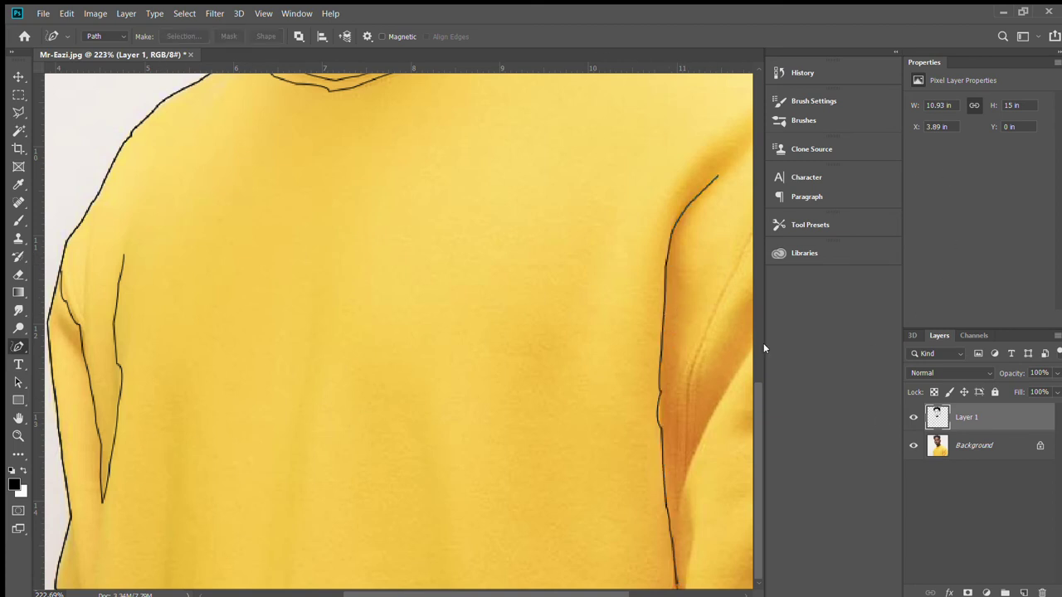
Step: Trace a fold path down the right sleeve to its lower end
left_click(746, 355)
left_click(732, 382)
left_click(714, 405)
left_click(698, 435)
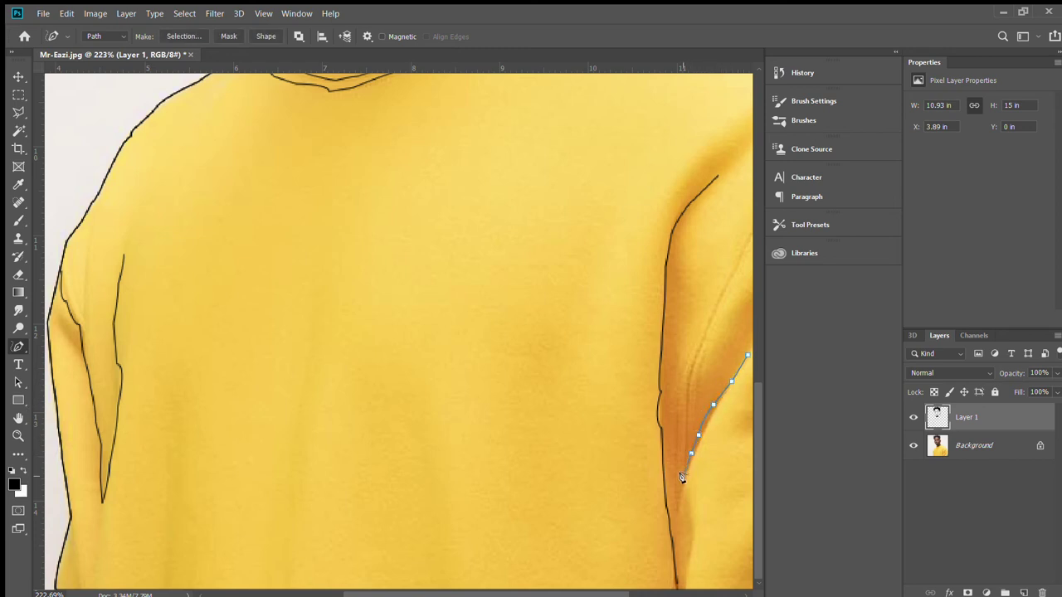
left_click(684, 476)
left_click(676, 506)
key("i")
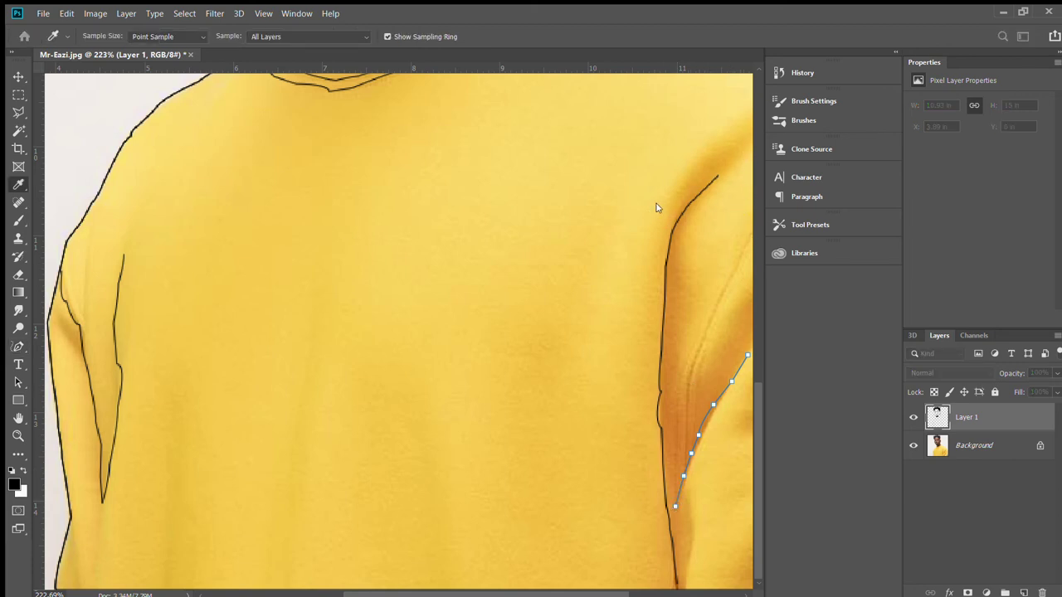
key("p")
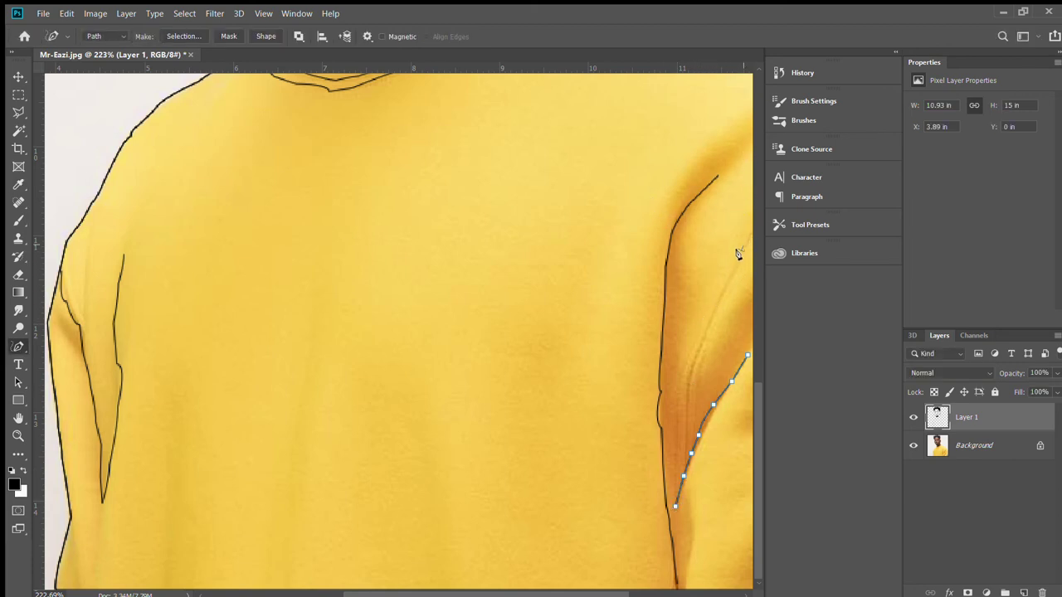
Step: Add a second, higher sleeve crease path, stroke both black, and fit the portrait in view
left_click(719, 300)
left_click(700, 340)
left_click(691, 372)
left_click(687, 410)
left_click(686, 462)
key("i")
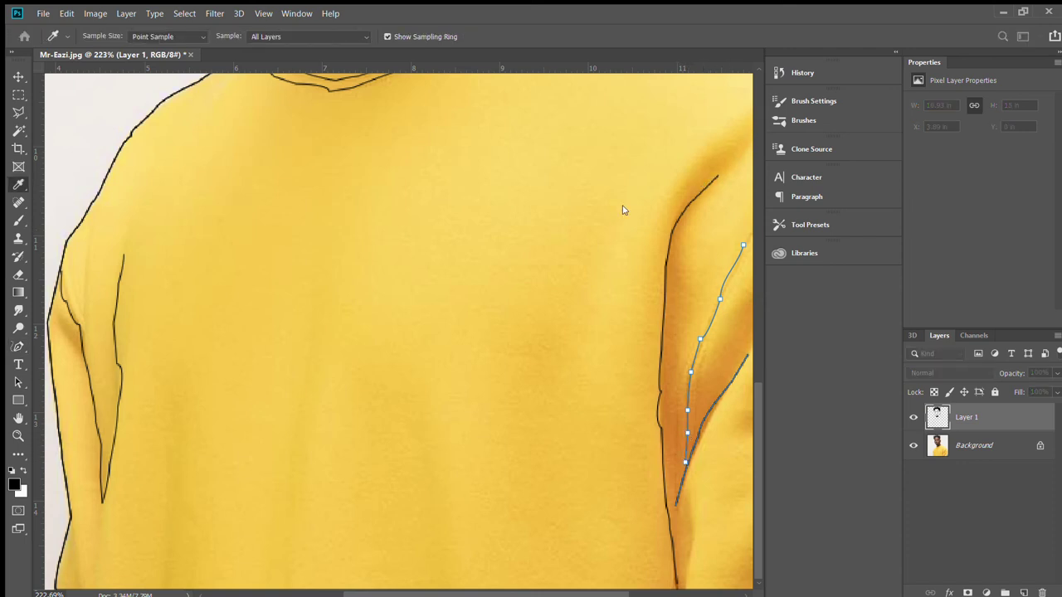
key("p")
key("Escape")
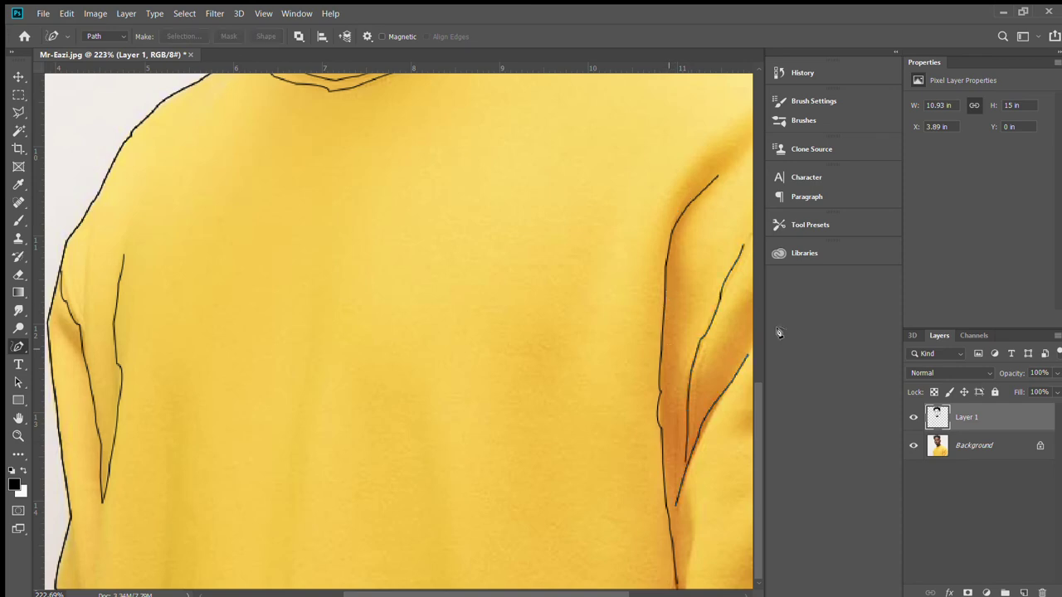
left_click(19, 435)
key("ctrl+0")
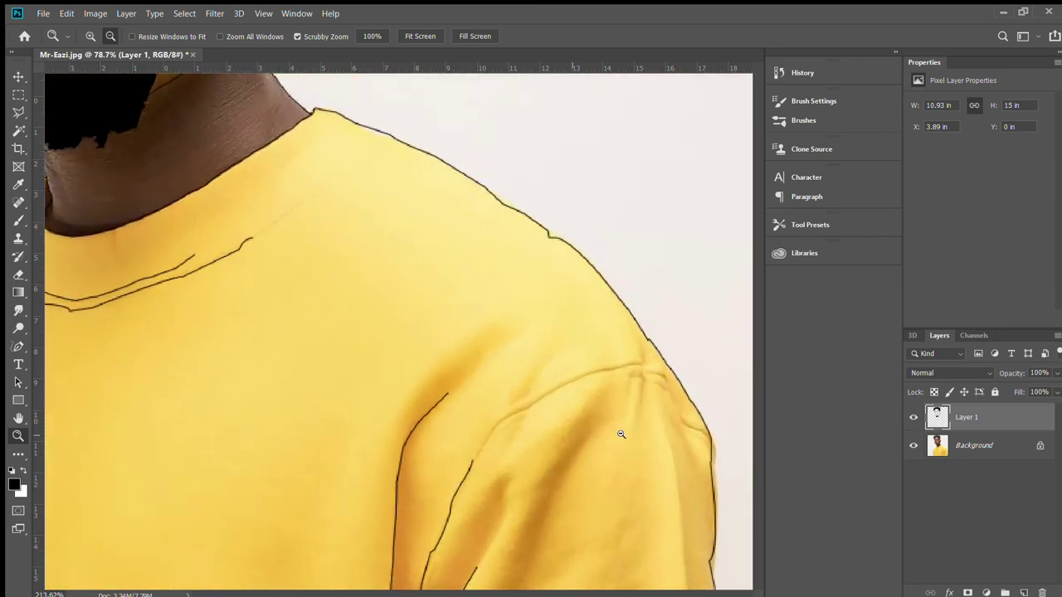
Step: Draw and stroke a black line along the right shoulder seam
left_click_drag(571, 437, 631, 434)
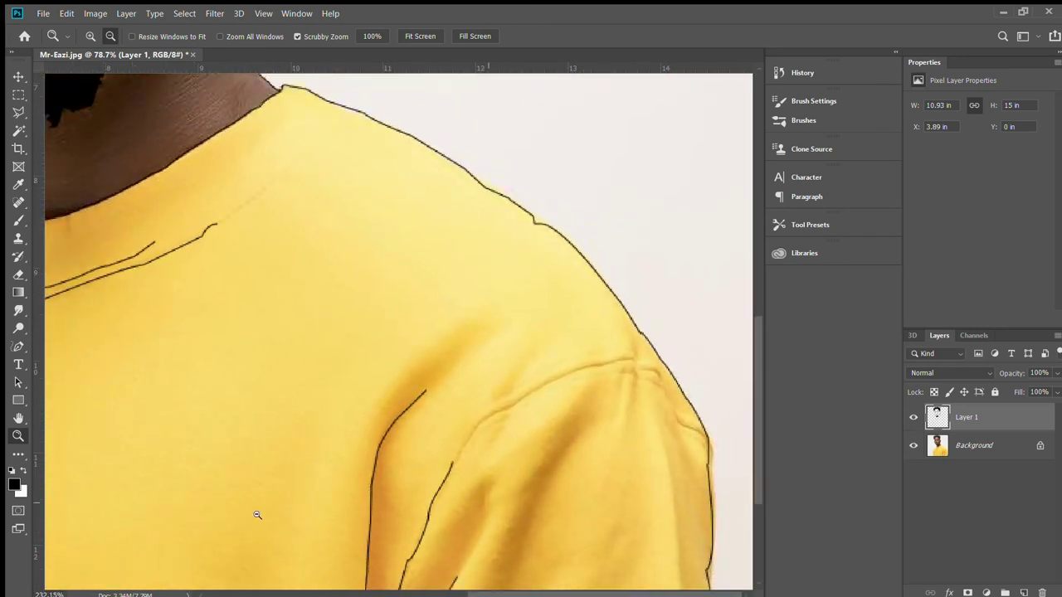
left_click(18, 347)
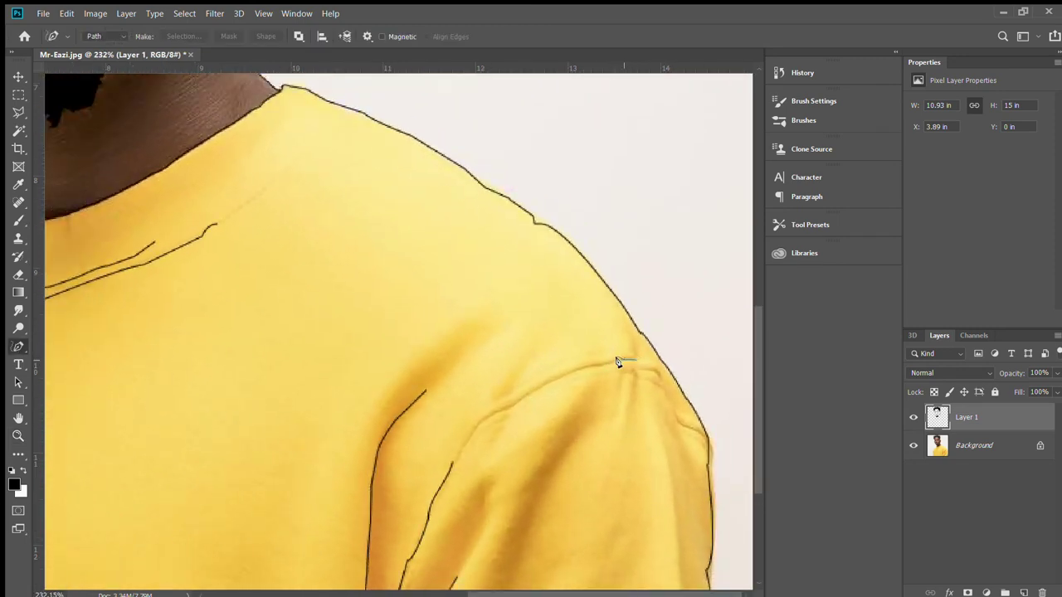
mouse_move(618, 361)
left_mouse_down()
mouse_move(487, 420)
mouse_move(451, 468)
left_mouse_up()
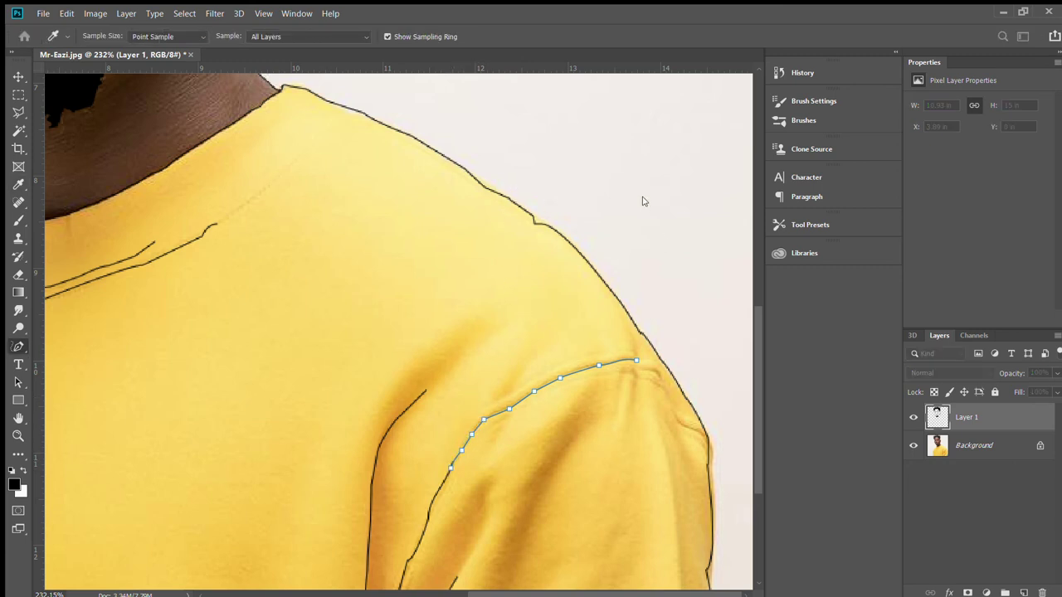
key("Return")
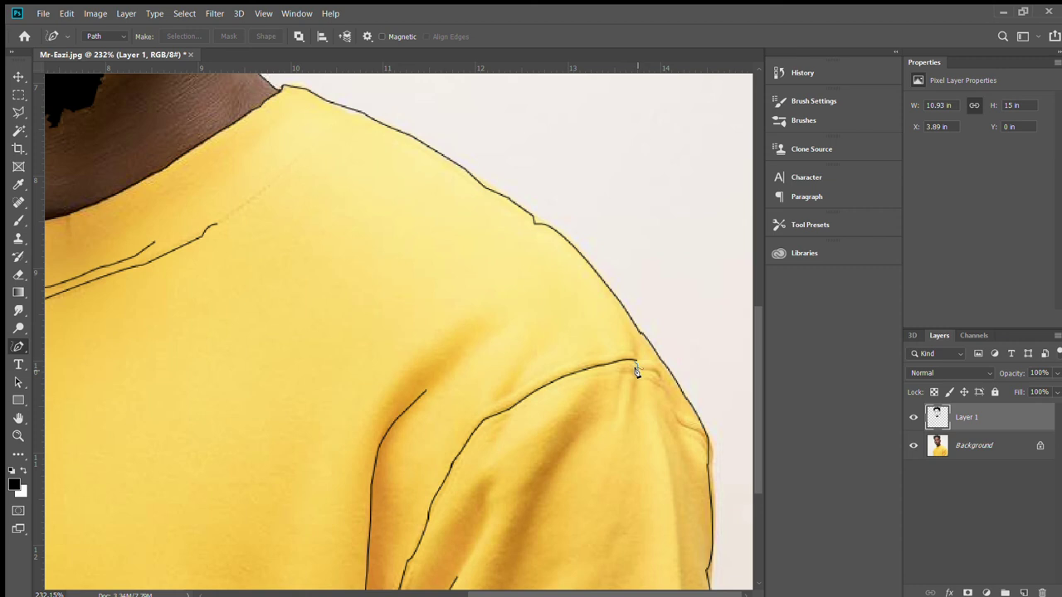
Step: Trace and stroke the sleeve's outer edge from the seam, then begin a second seam line
left_click(634, 363)
left_click(652, 371)
left_click(659, 383)
left_click(673, 415)
left_click(682, 427)
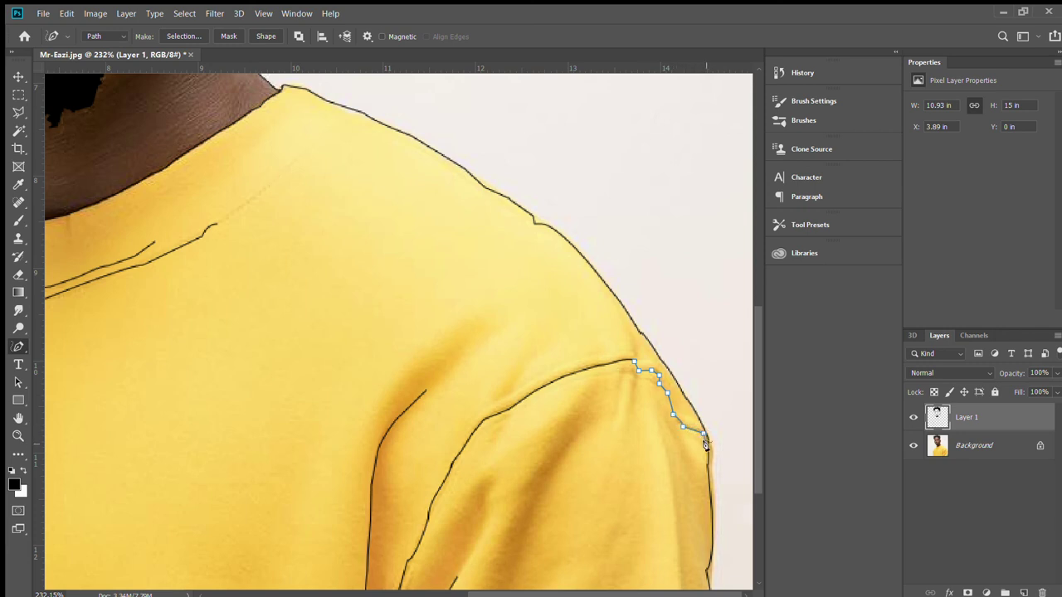
left_click(707, 444)
key("Escape")
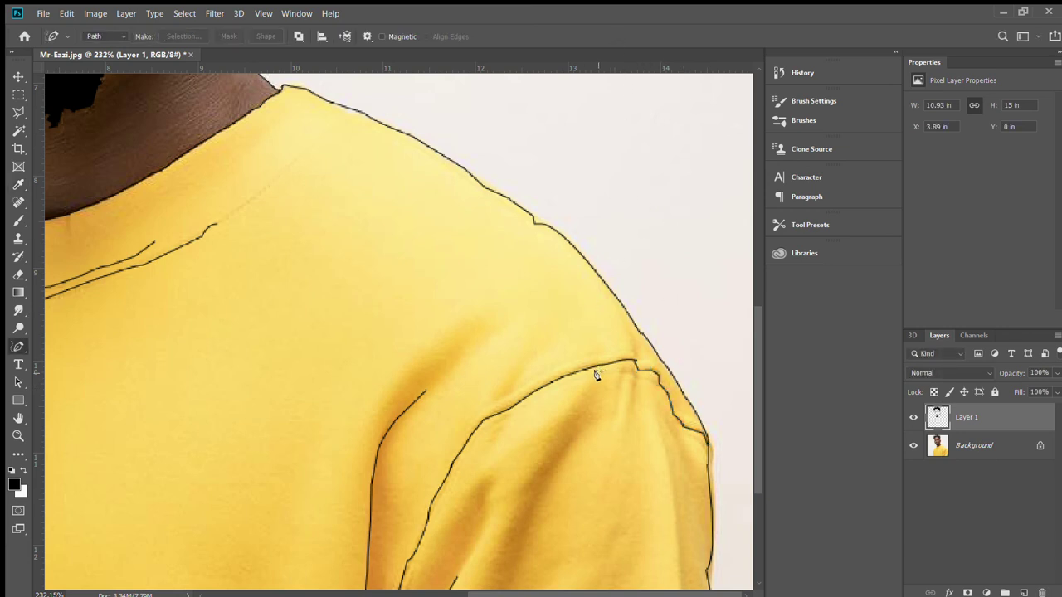
left_click(625, 372)
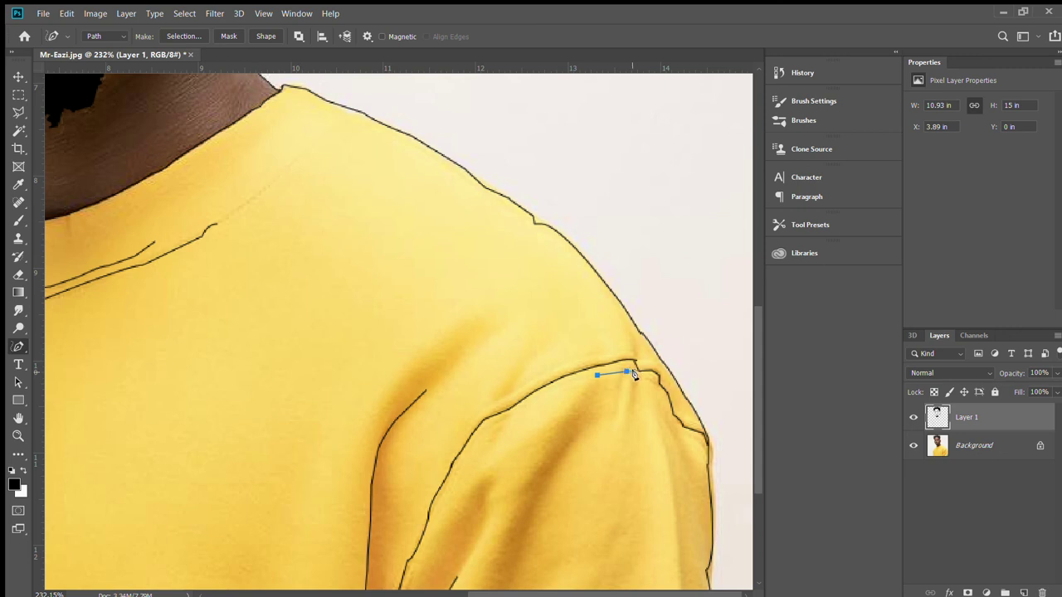
left_click_drag(636, 374, 650, 380)
left_click(666, 391)
Step: Stroke a long black fold line down the sleeve near its right edge
scroll(711, 443, "down", 3)
scroll(645, 462, "down", 2)
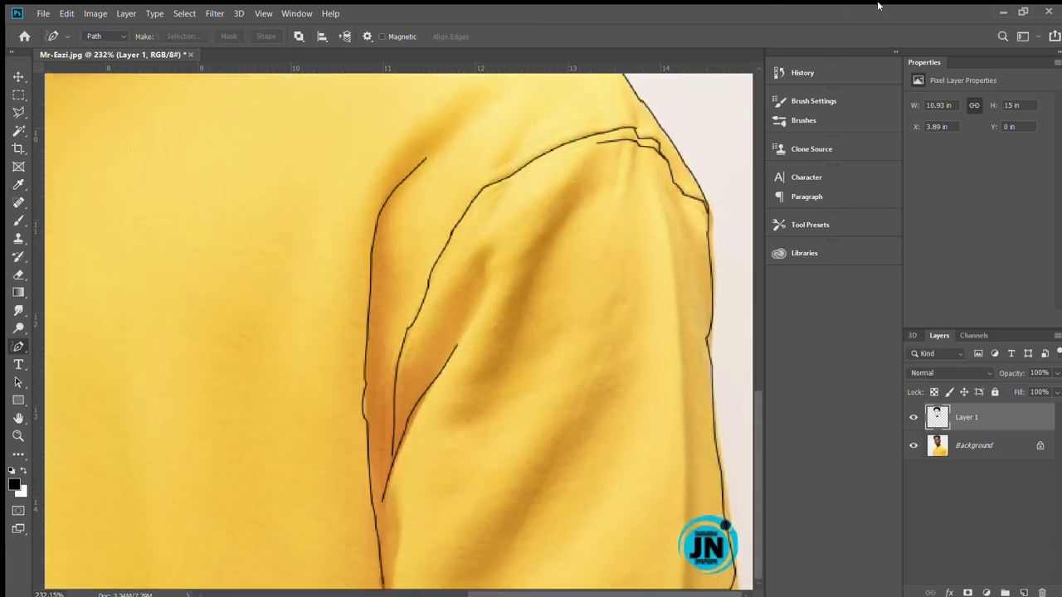
left_click(660, 202)
left_click(674, 249)
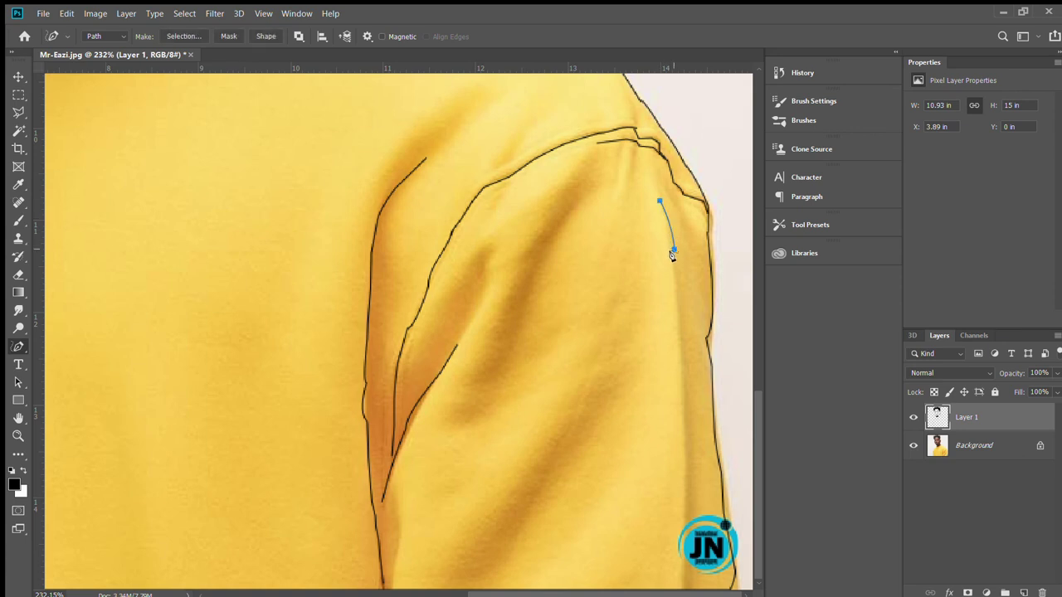
left_click(679, 303)
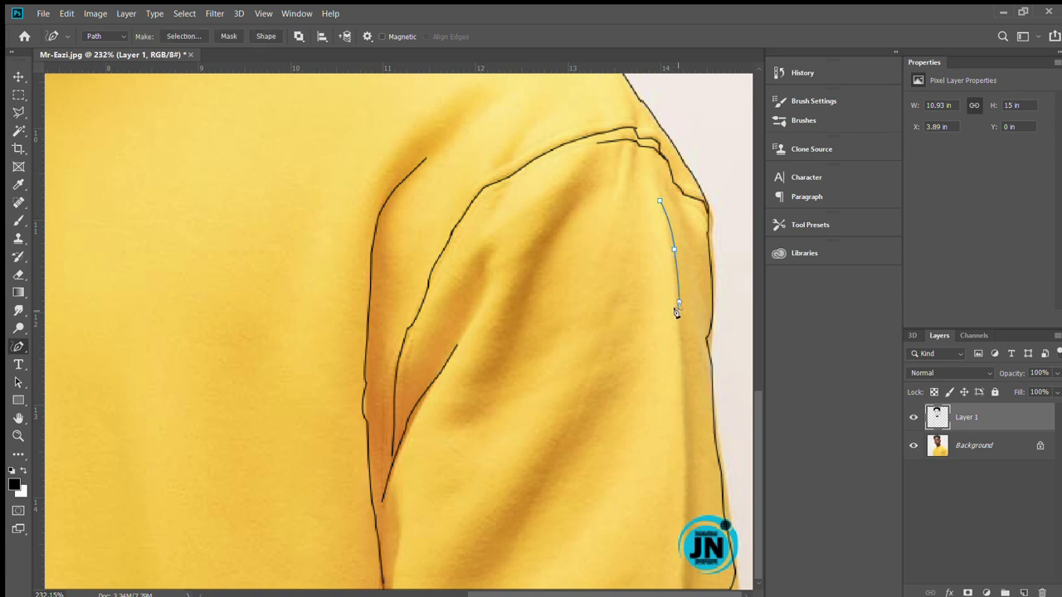
left_click(680, 349)
left_click(681, 382)
left_click(683, 420)
left_click(684, 489)
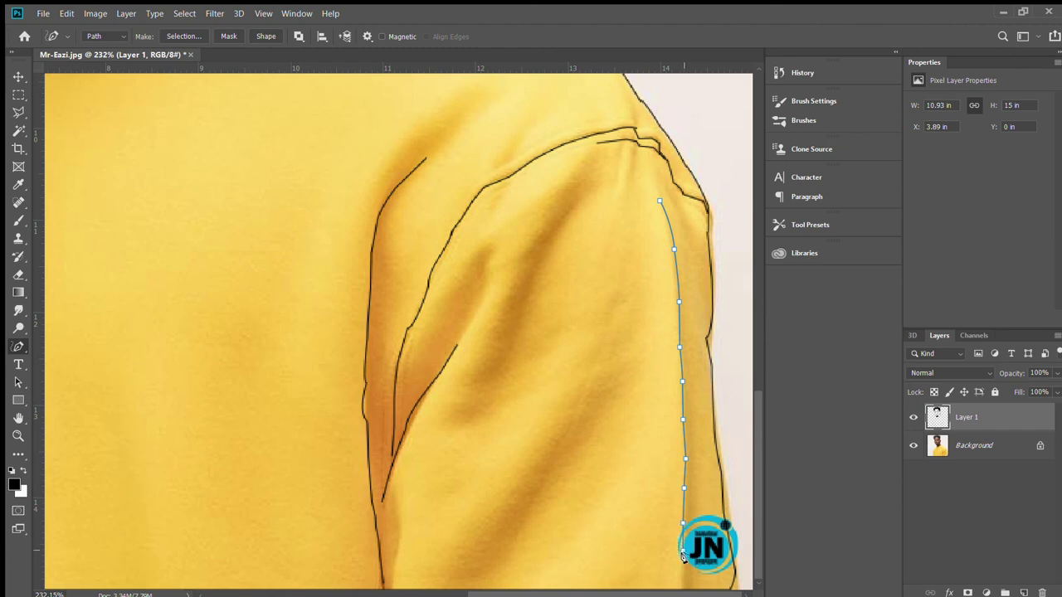
left_click(683, 579)
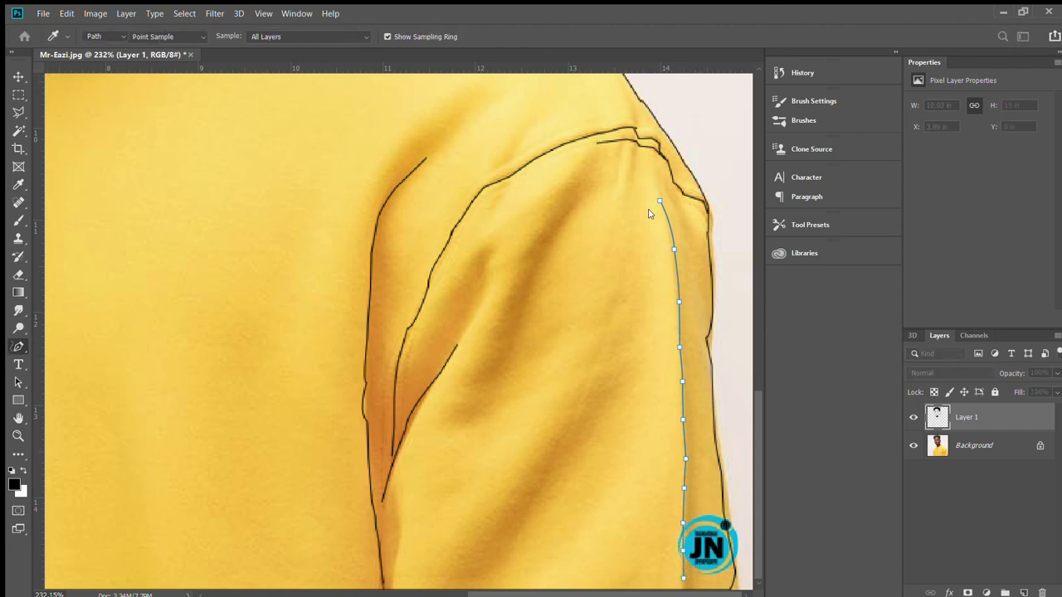
key("Return")
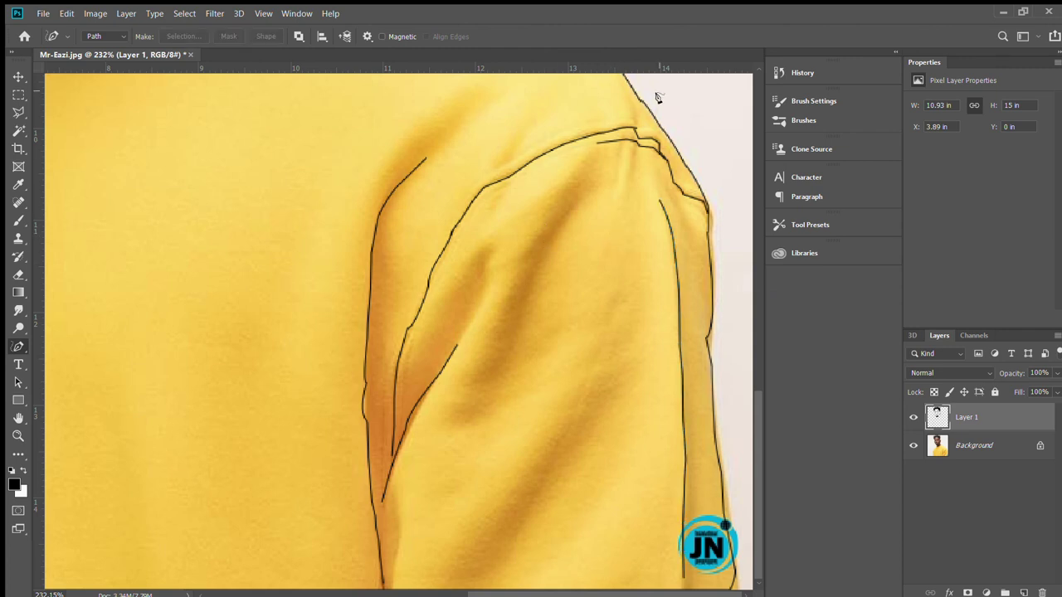
Step: Stroke a diagonal black fold line across the sleeve from the shoulder seam
left_click(585, 193)
left_click(547, 247)
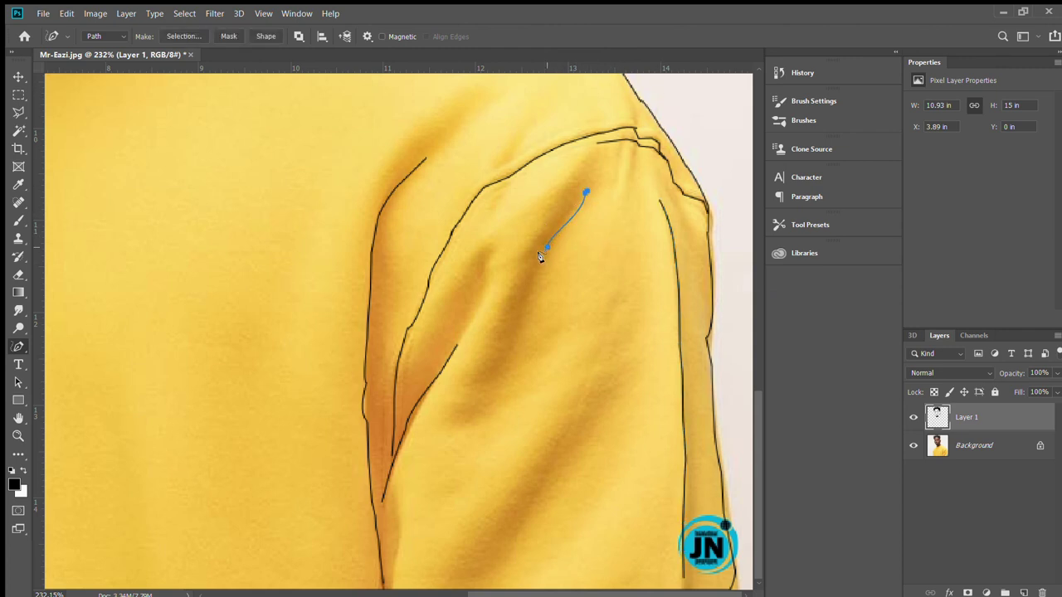
left_click(516, 308)
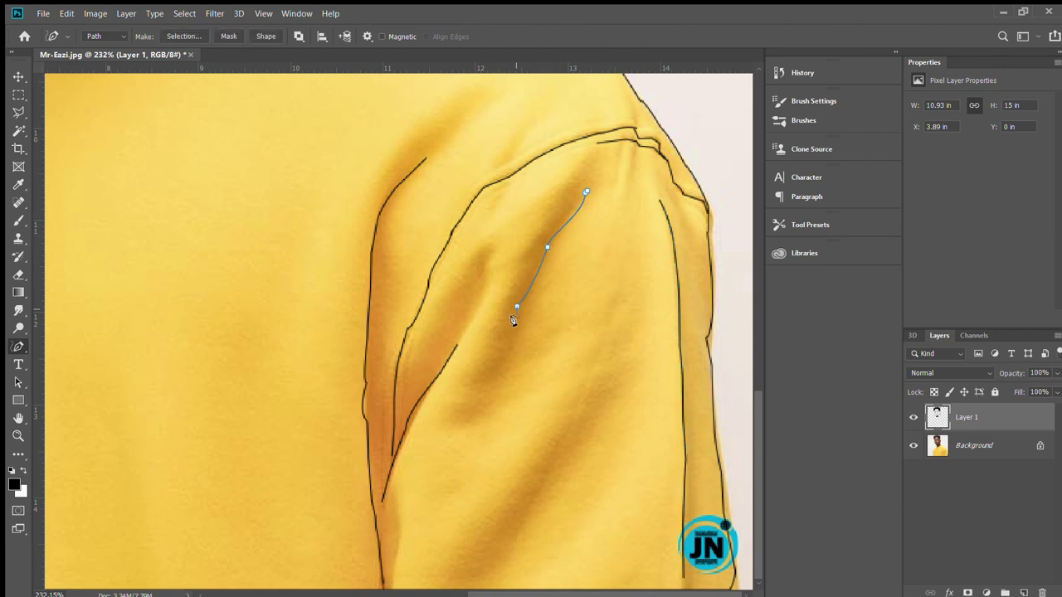
left_click(491, 385)
left_click(472, 407)
key("i")
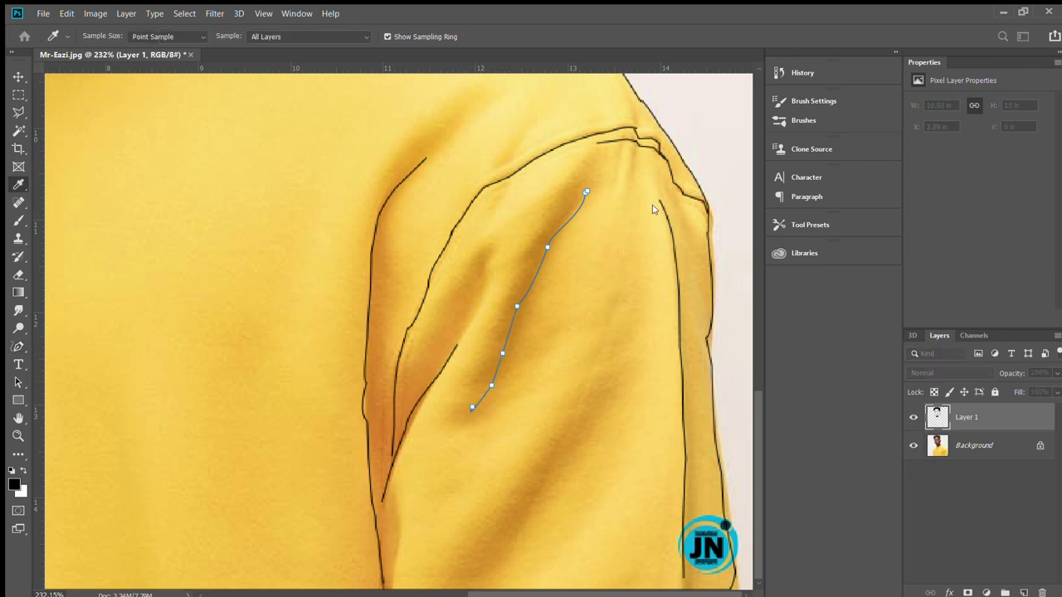
key("p")
key("Return")
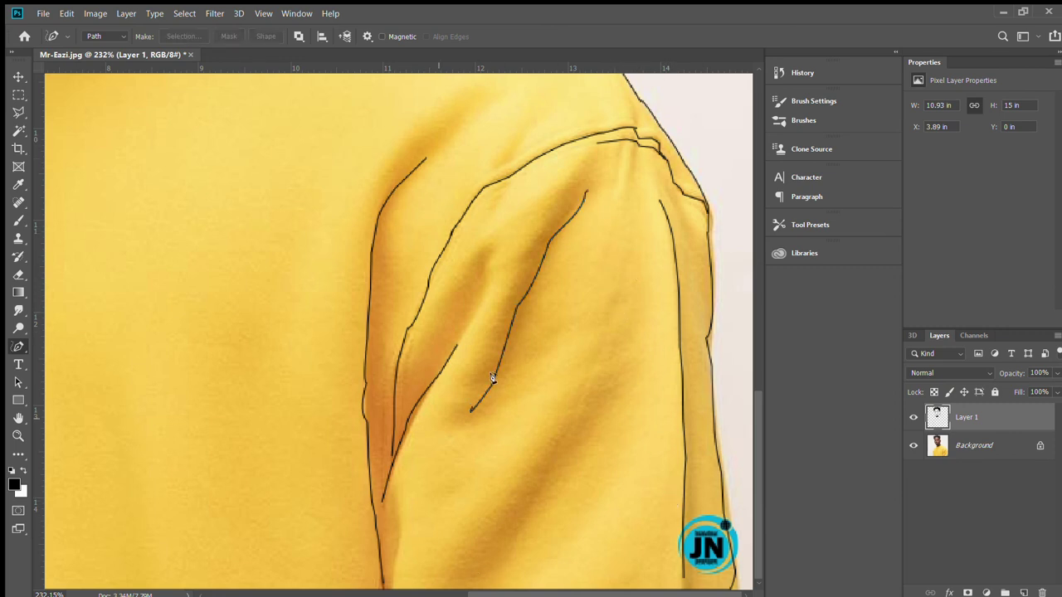
left_click(18, 436)
left_click_drag(227, 245, 225, 263)
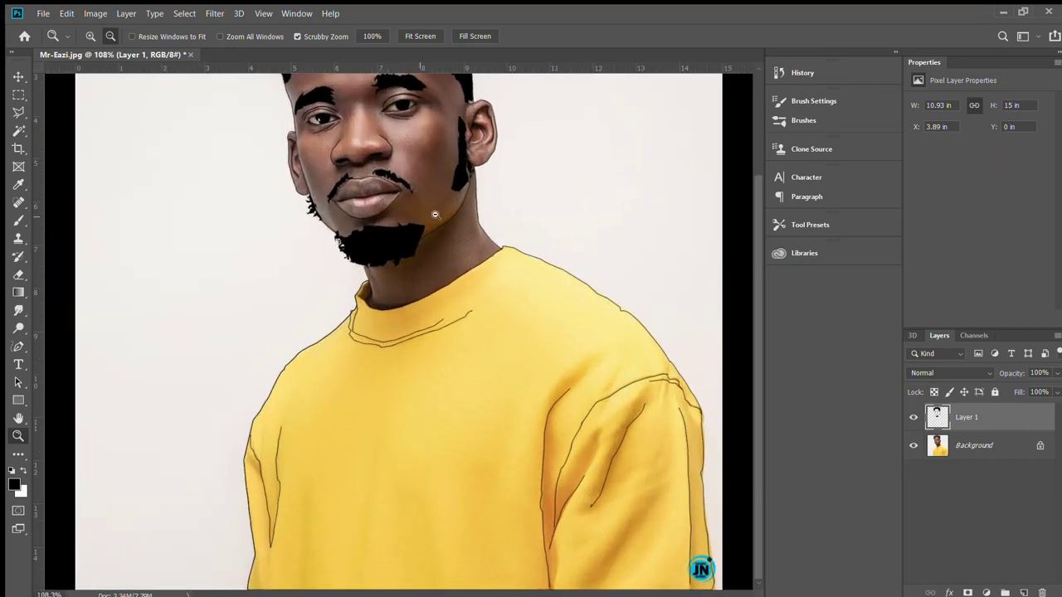
scroll(398, 247, "up", 3)
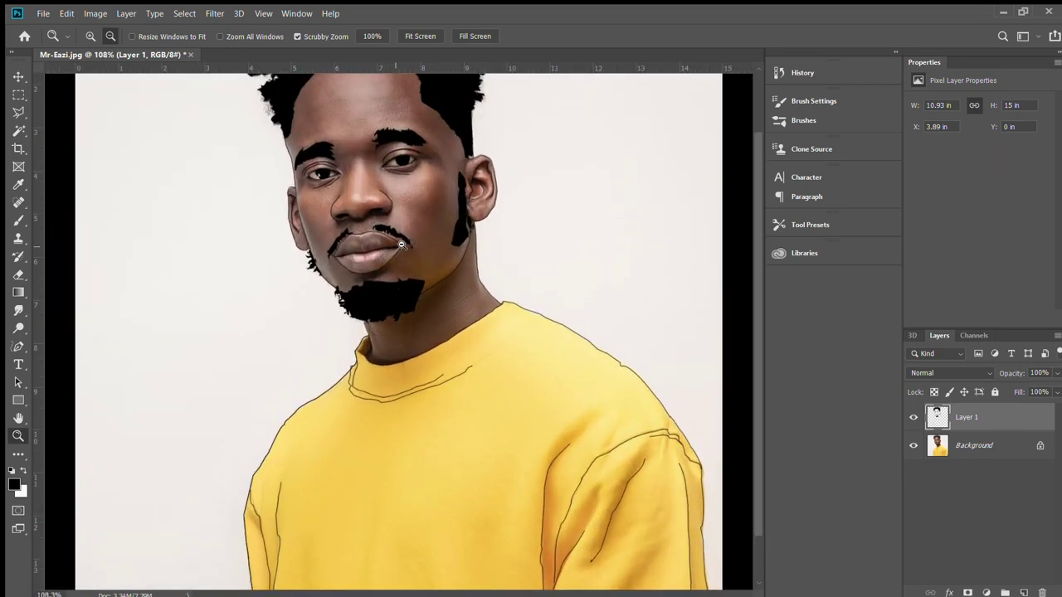
scroll(399, 247, "up", 4)
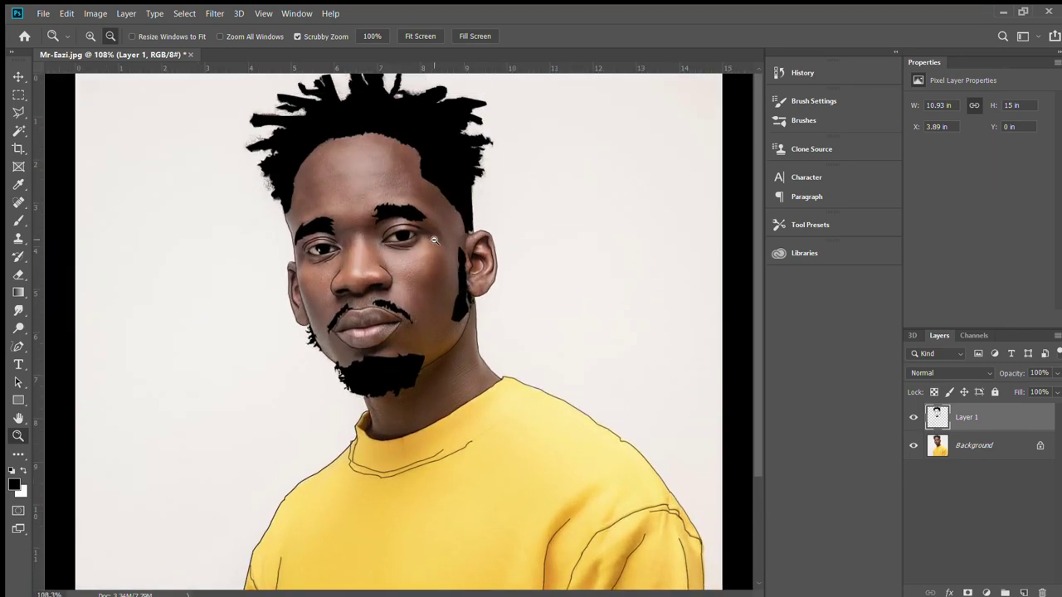
left_click(914, 445)
scroll(407, 339, "down", 3)
scroll(416, 322, "down", 3)
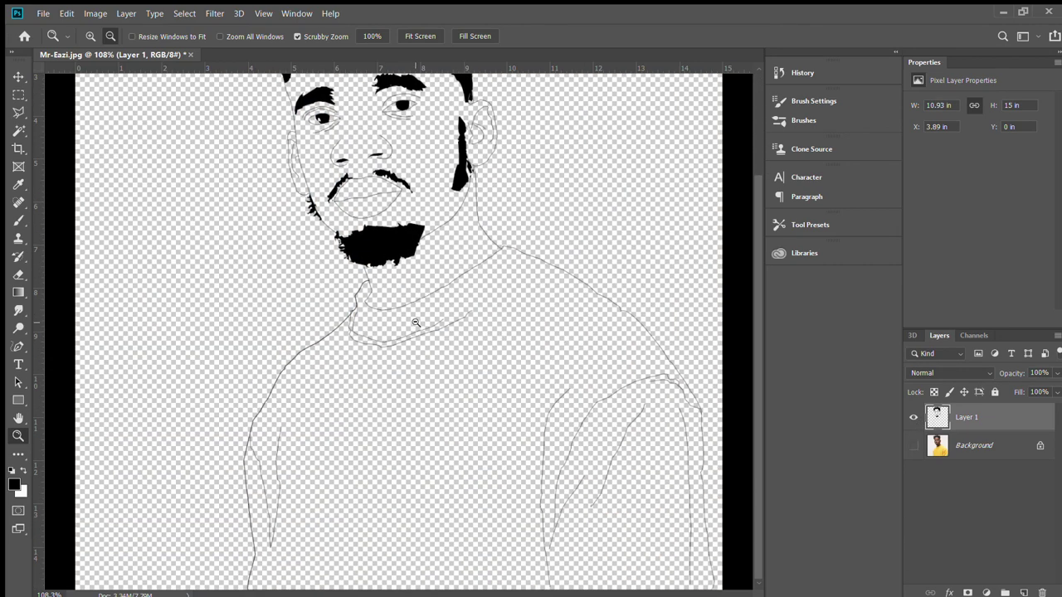
scroll(415, 323, "up", 3)
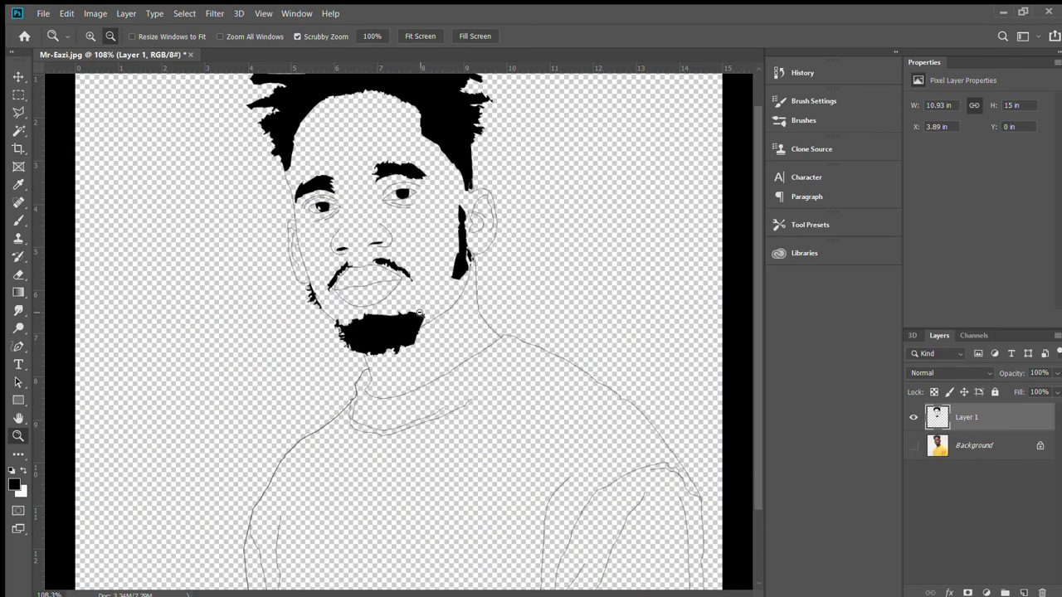
scroll(420, 314, "up", 1)
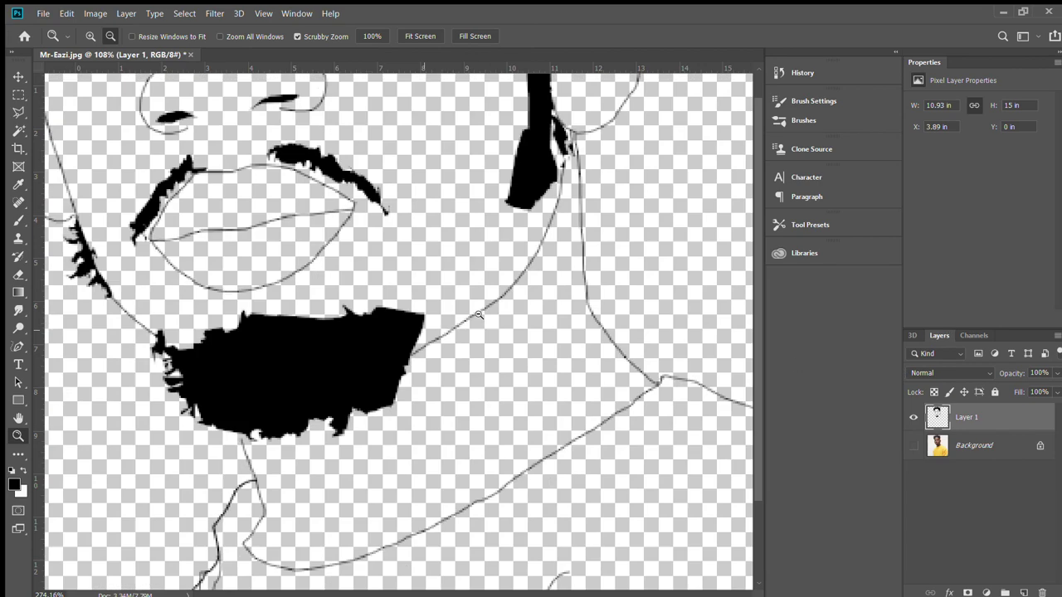
left_click_drag(477, 359, 986, 377)
left_click(912, 446)
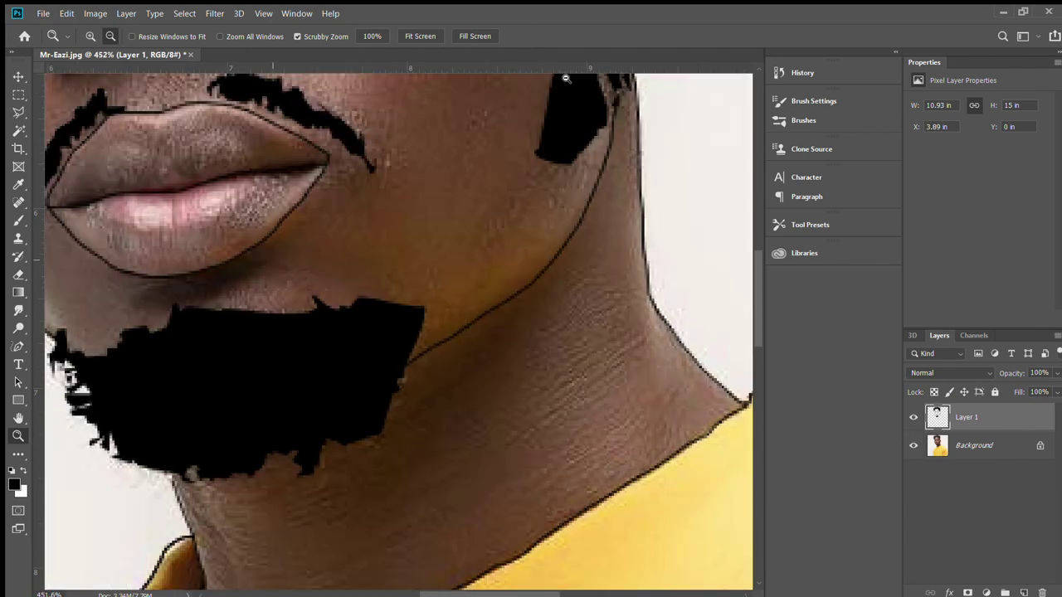
left_click(18, 347)
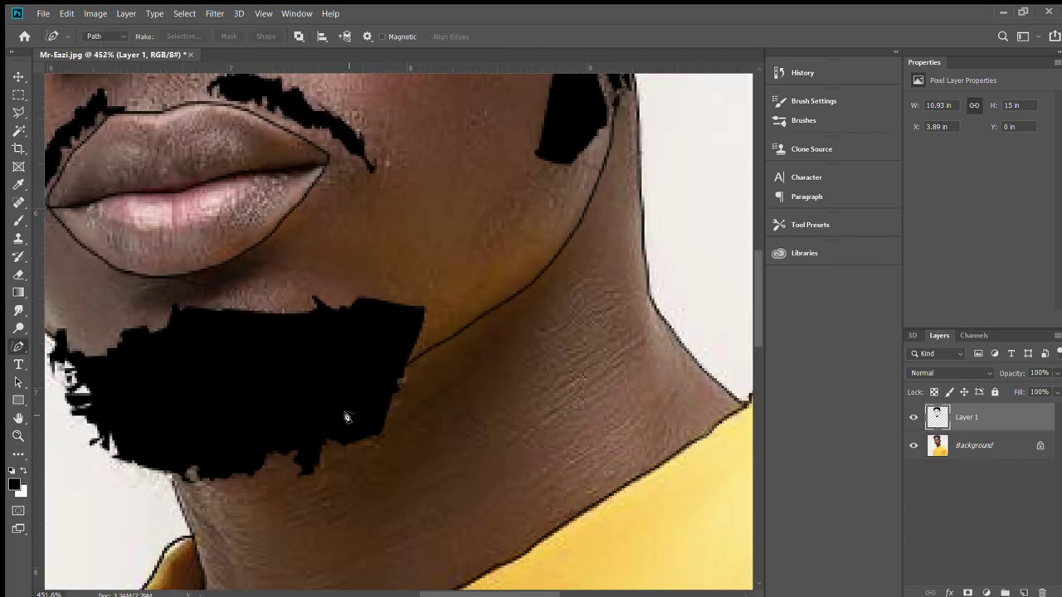
mouse_move(330, 429)
left_mouse_down()
mouse_move(384, 401)
mouse_move(407, 344)
mouse_move(330, 429)
left_mouse_up()
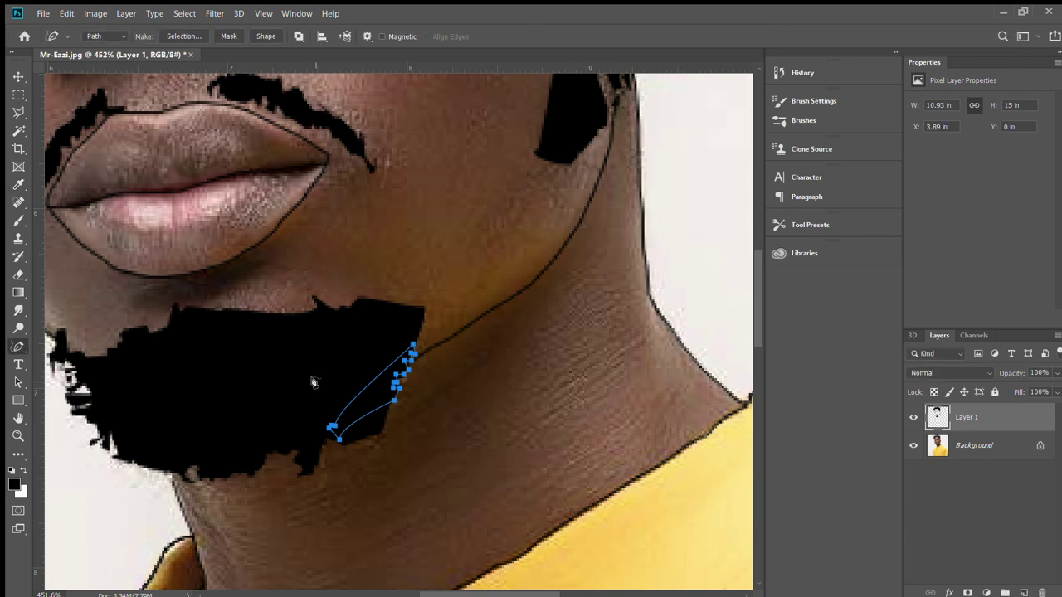
key("Escape")
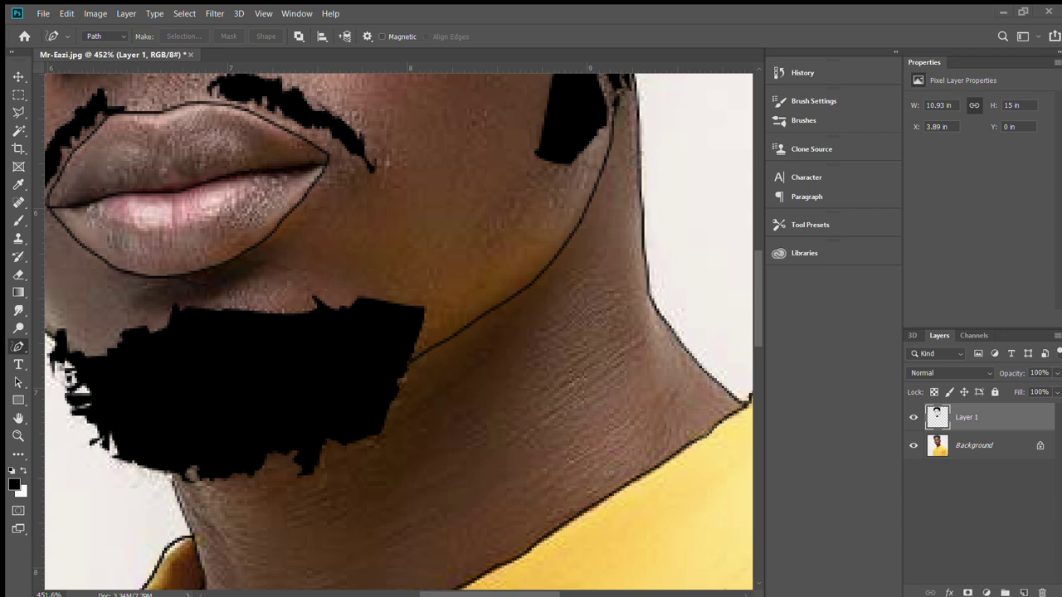
scroll(165, 288, "down", 2)
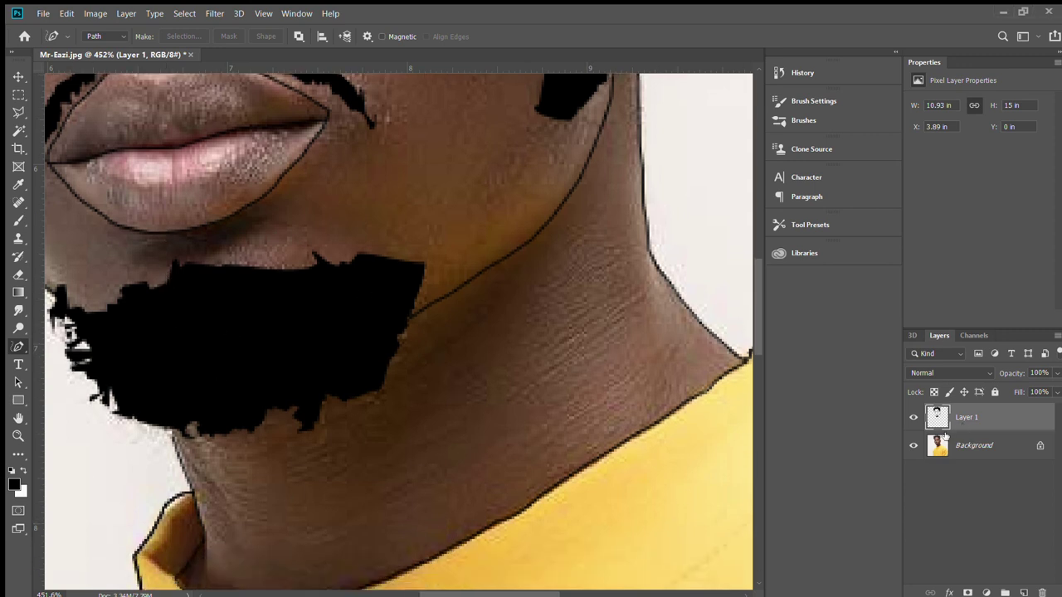
left_click(914, 445)
left_click(914, 446)
Step: Trace a two-point curved path under the lower lip, then zoom back out to the whole portrait
scroll(154, 273, "up", 2)
scroll(153, 272, "up", 1)
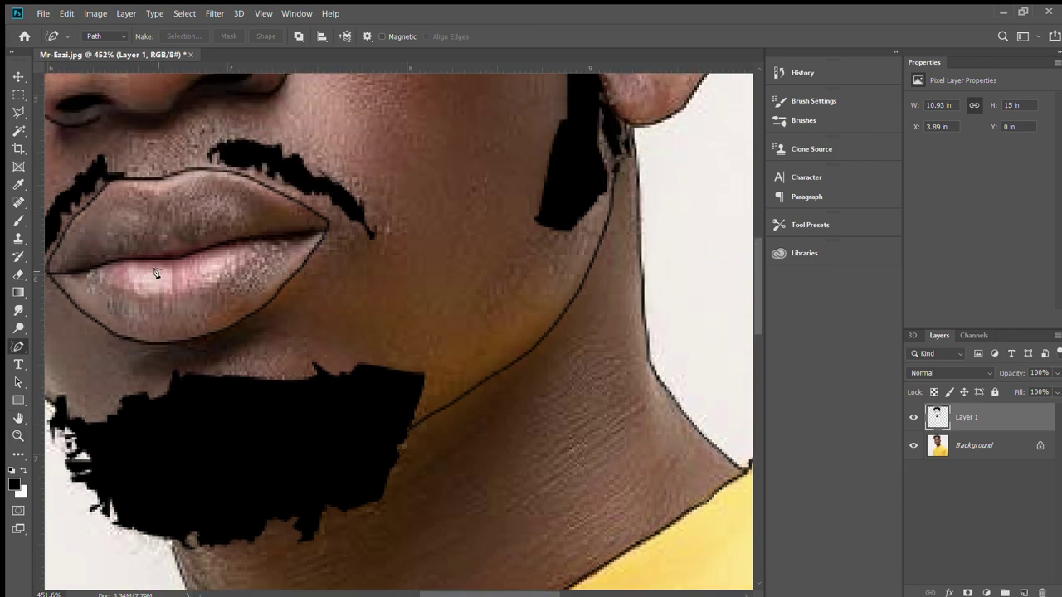
scroll(154, 273, "up", 3)
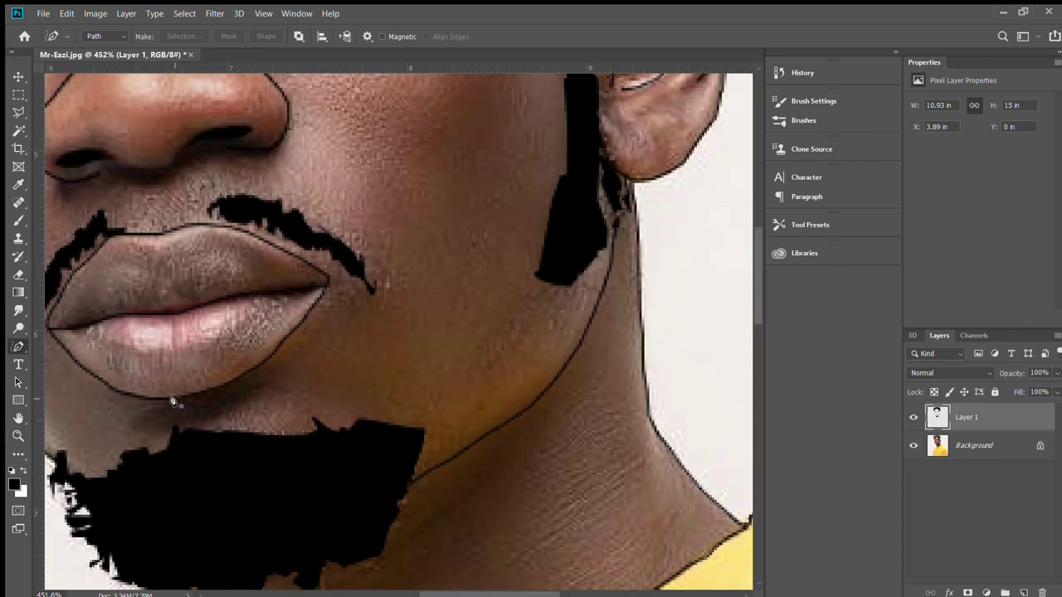
left_click_drag(166, 408, 176, 399)
left_click_drag(211, 401, 259, 384)
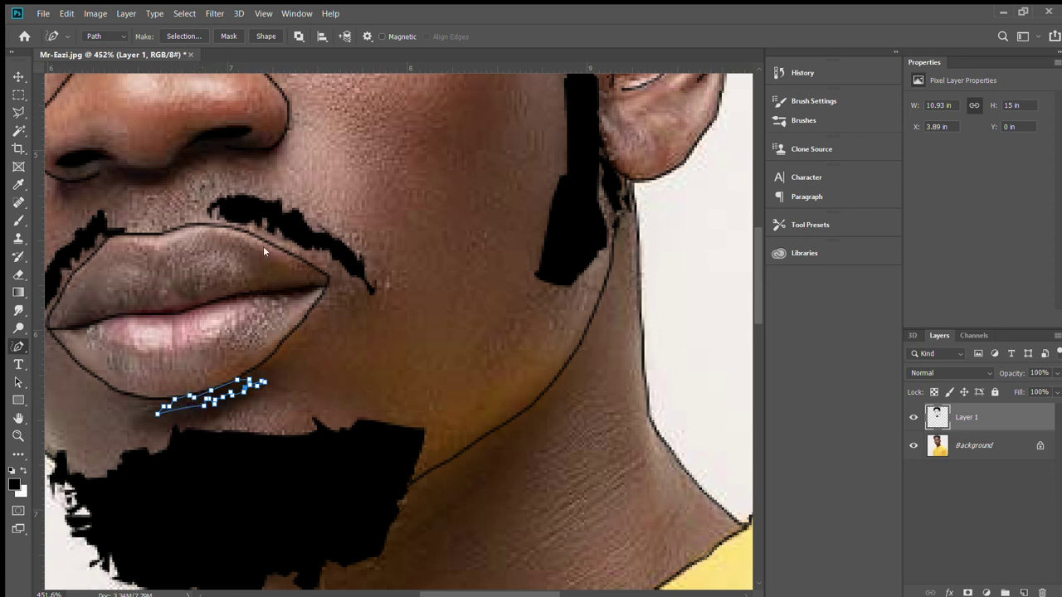
key("i")
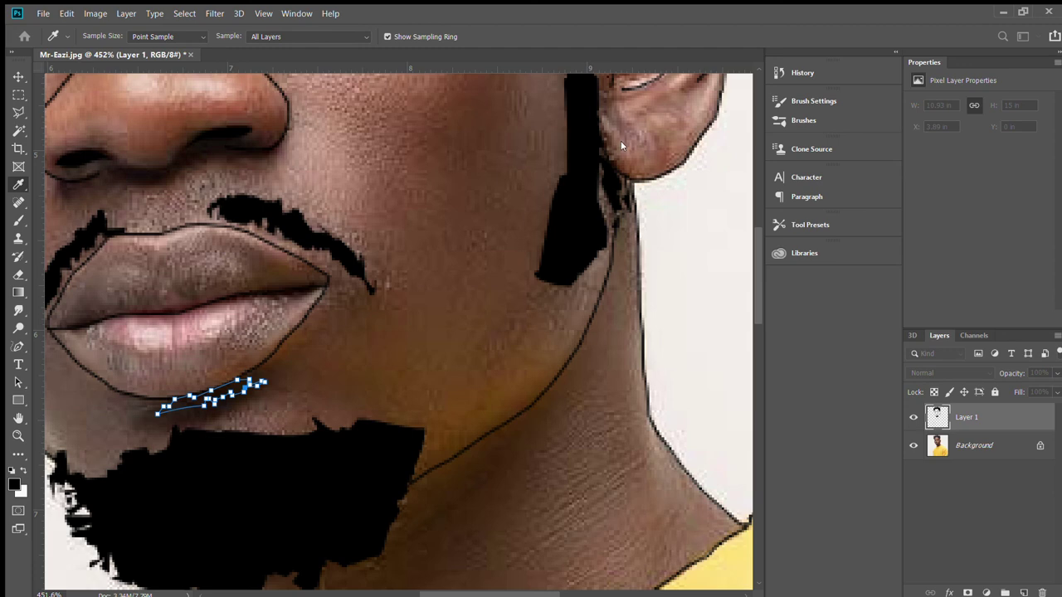
key("p")
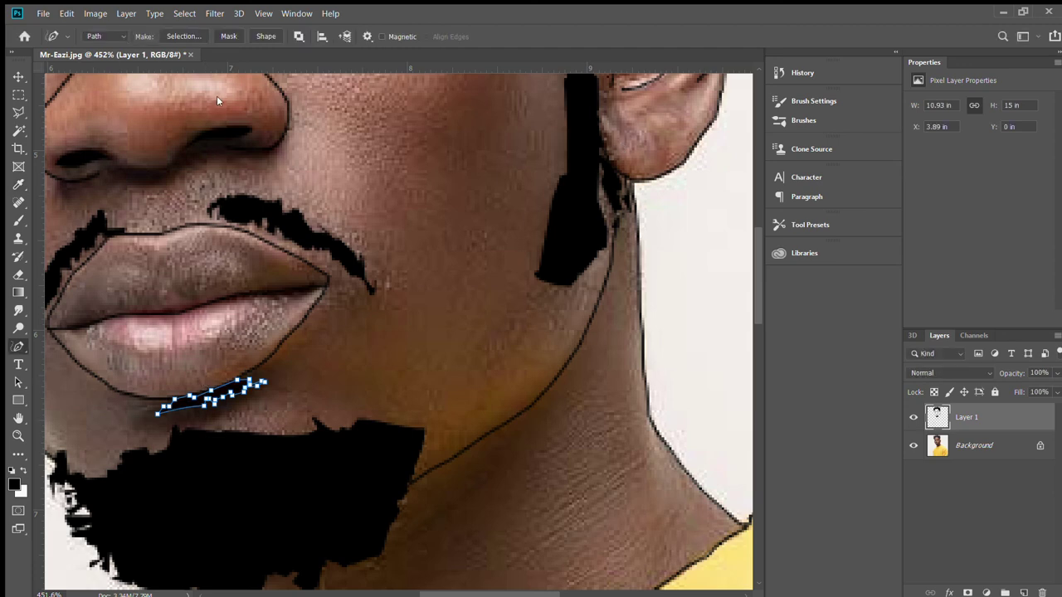
key("Escape")
left_click(17, 435)
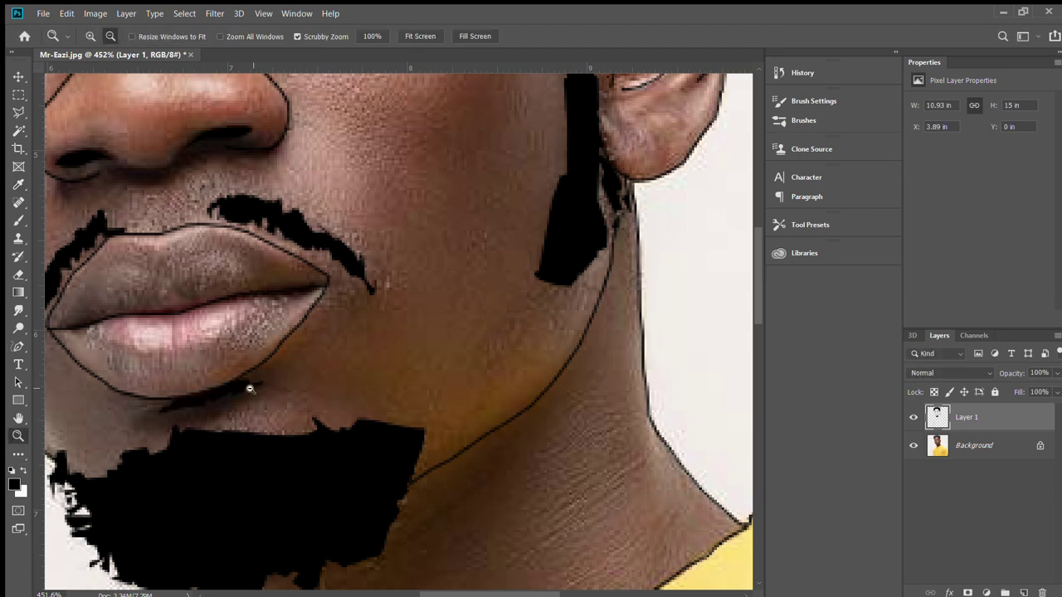
left_click_drag(250, 389, 180, 384)
Step: Zoom in on the eyes and eyebrows, then hide the Background photo layer
scroll(379, 300, "down", 1)
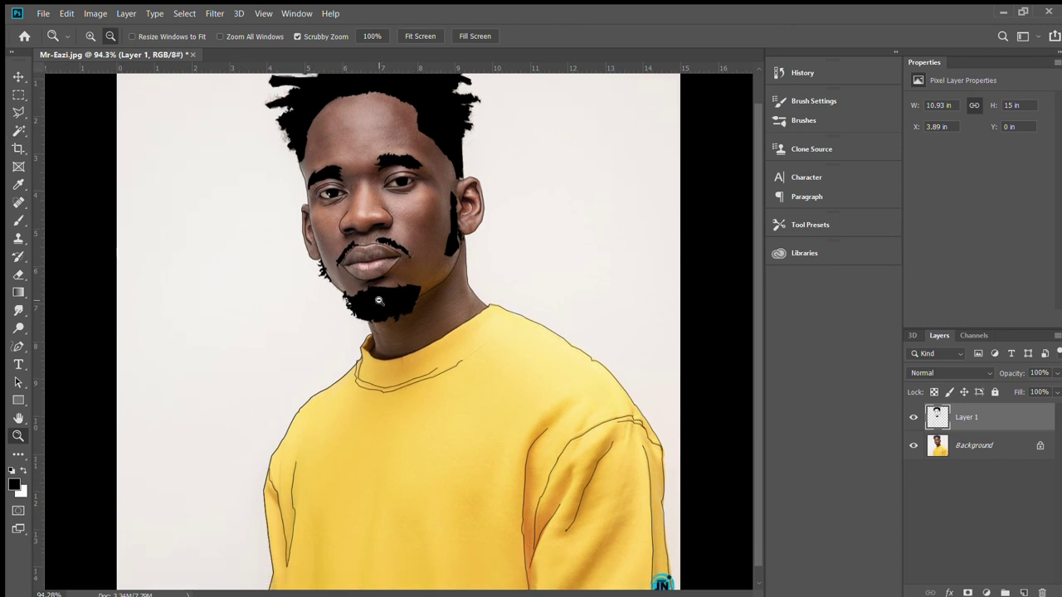
scroll(481, 193, "down", 1)
scroll(407, 186, "up", 2)
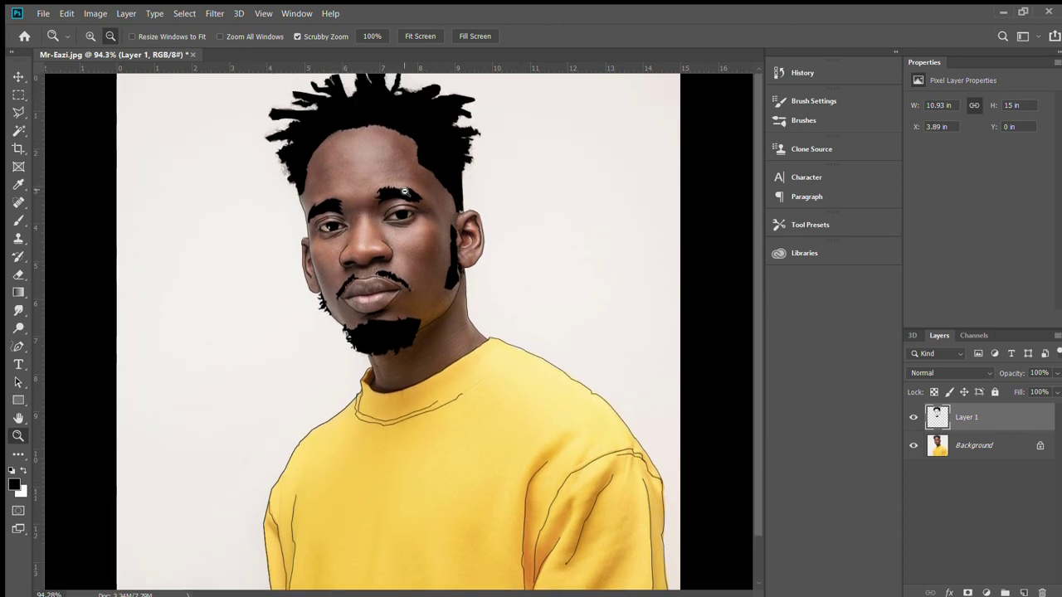
scroll(405, 193, "down", 2)
scroll(363, 281, "up", 2)
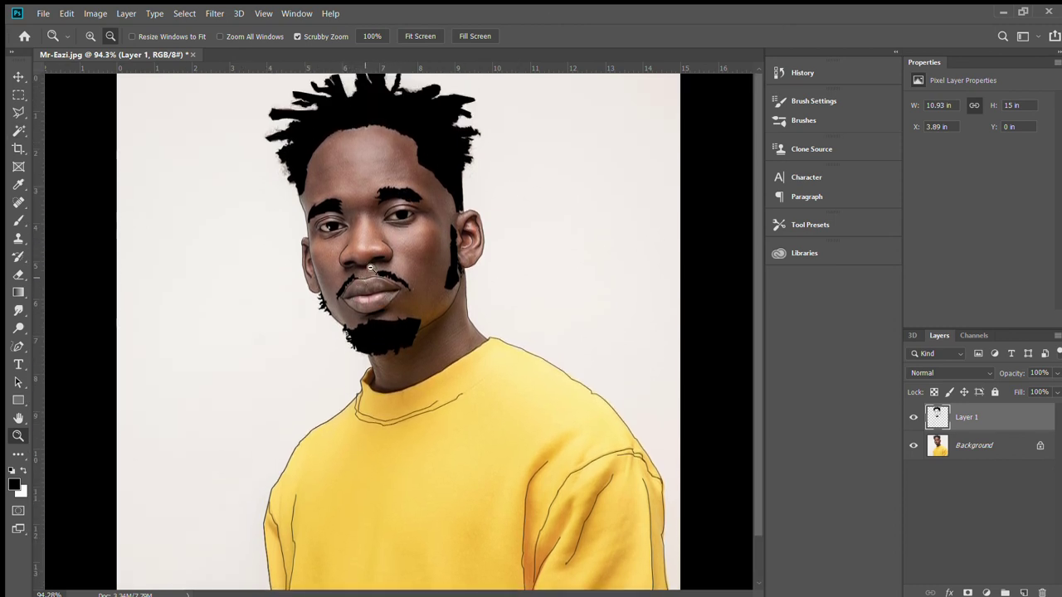
mouse_move(401, 207)
left_mouse_down()
mouse_move(469, 188)
mouse_move(455, 224)
left_mouse_up()
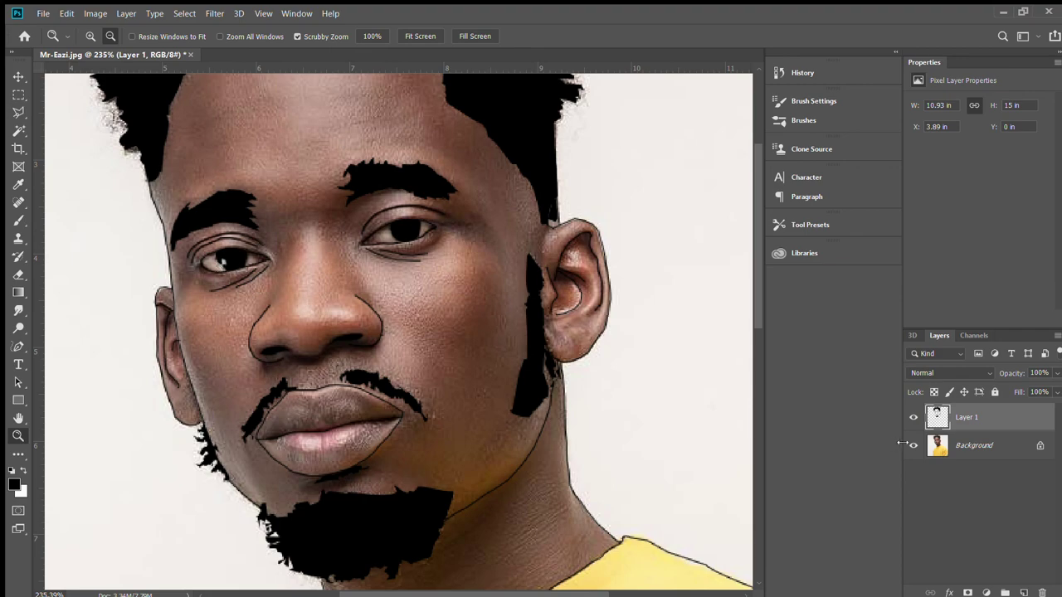
left_click(915, 447)
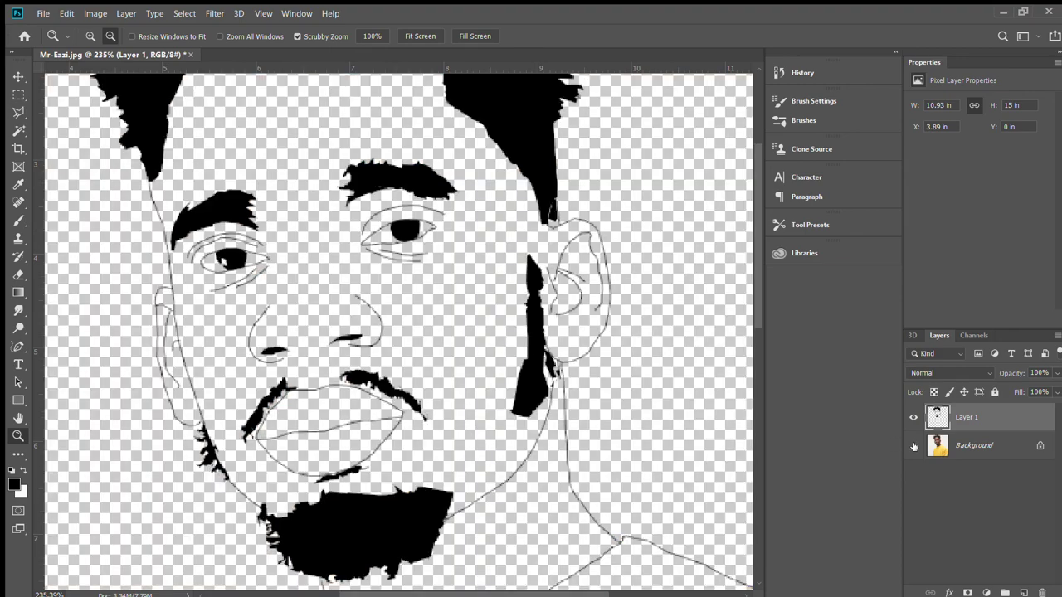
Step: Zoom into the left eye and draw a short freeform line beside the pupil's highlight
left_click_drag(220, 265, 316, 248)
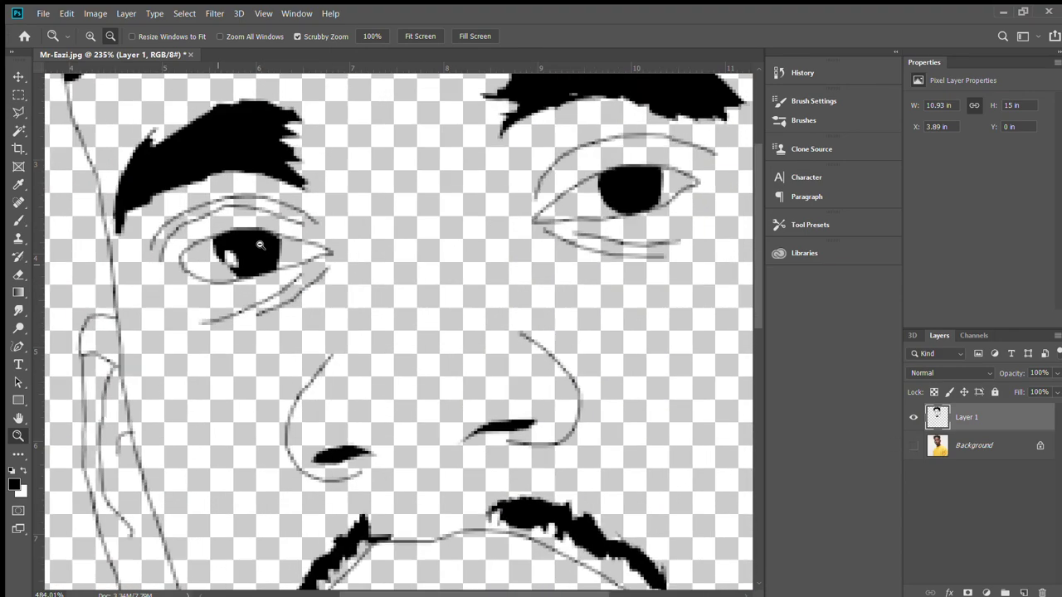
key("p")
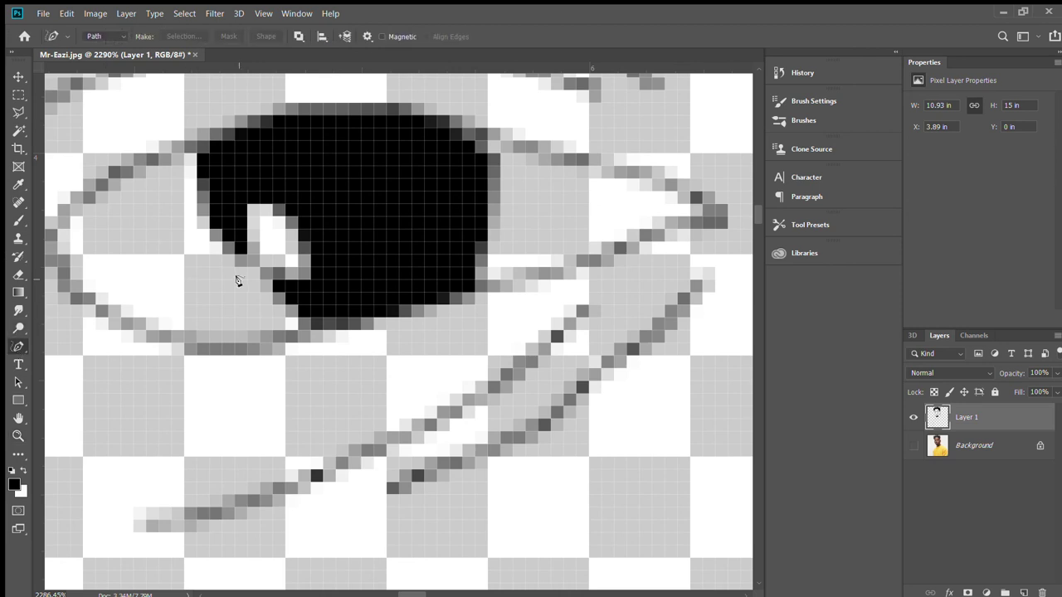
left_click_drag(241, 250, 278, 282)
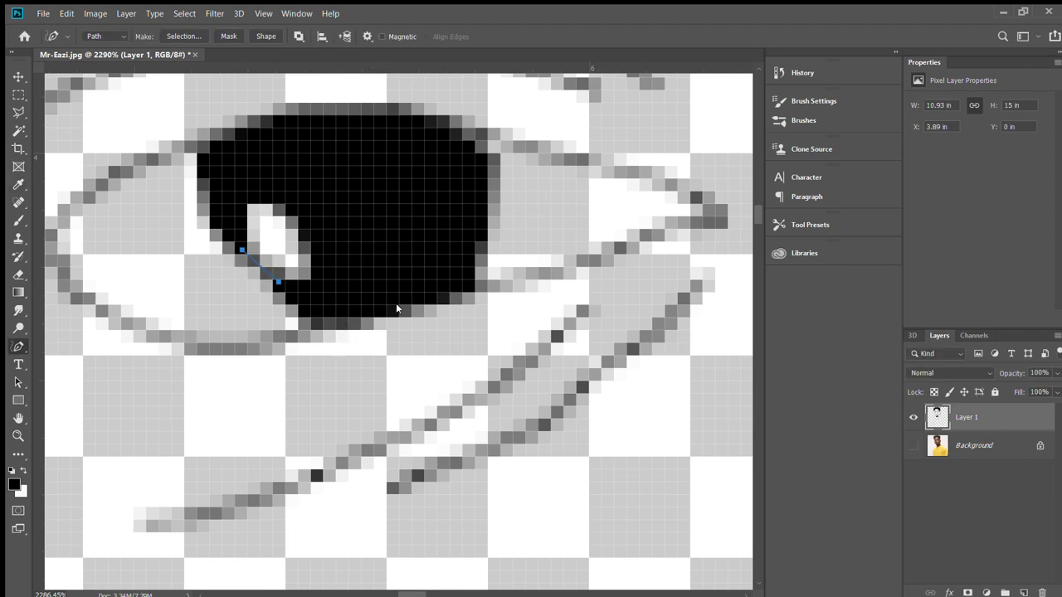
scroll(395, 298, "down", 3)
Step: Zoom out and toggle the Background photo off and back on to compare the line art
key("z")
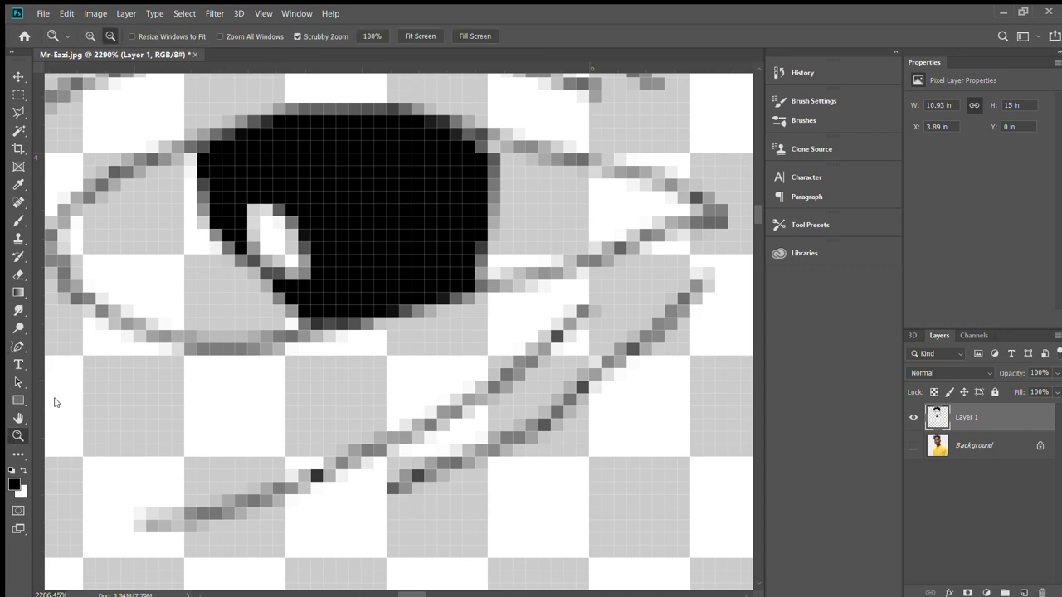
scroll(257, 322, "down", 3)
scroll(256, 322, "down", 2)
scroll(256, 322, "down", 1)
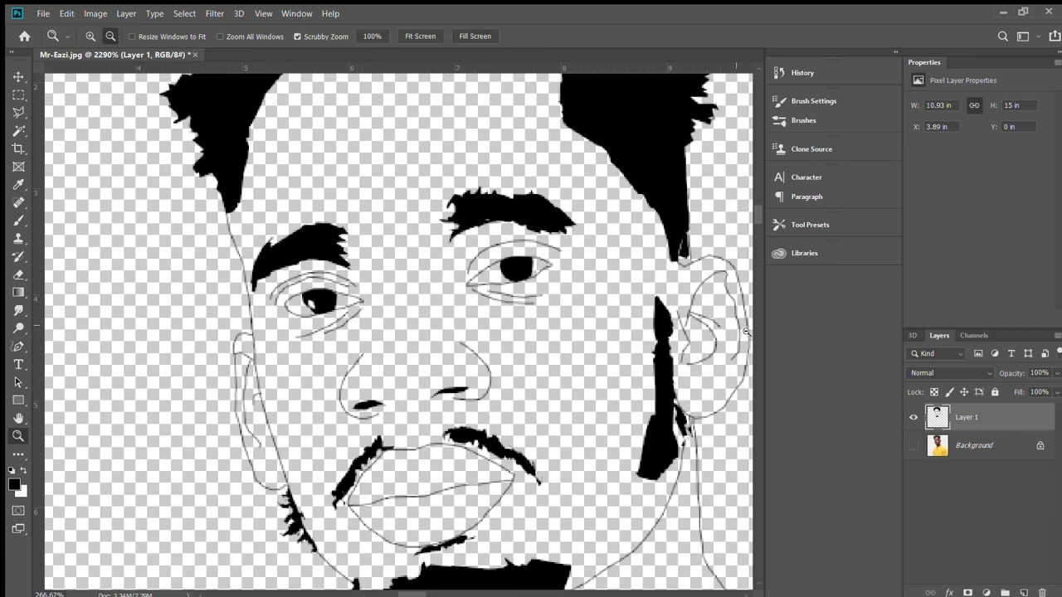
left_click(914, 446)
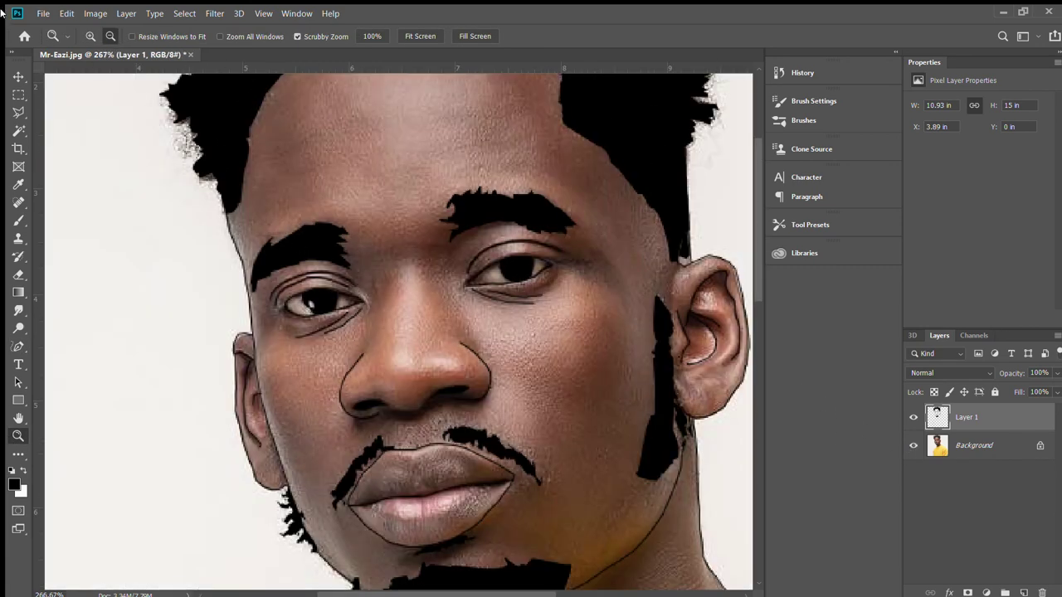
left_click(914, 447)
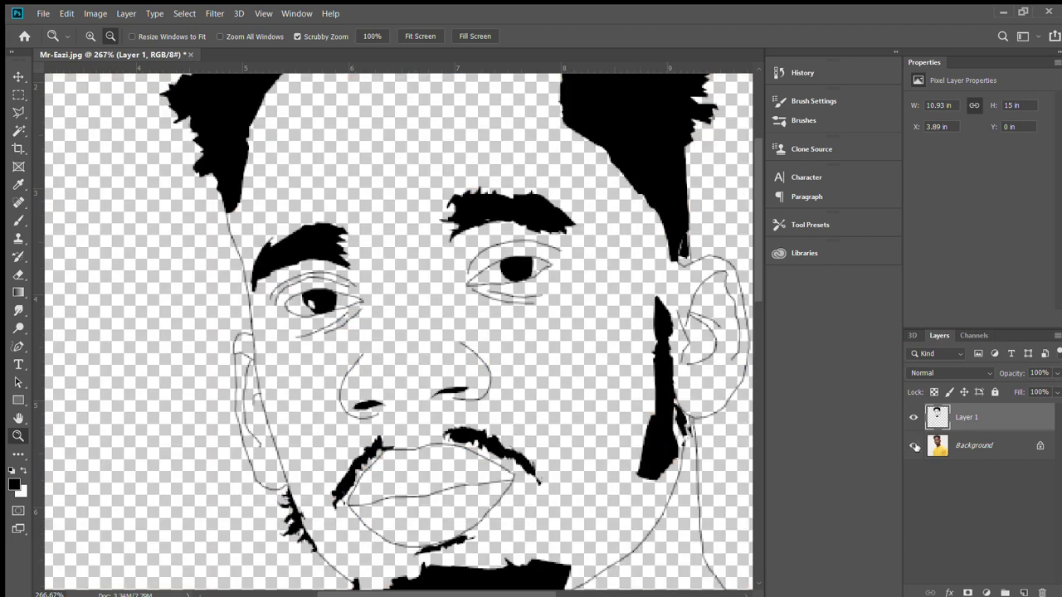
left_click(914, 447)
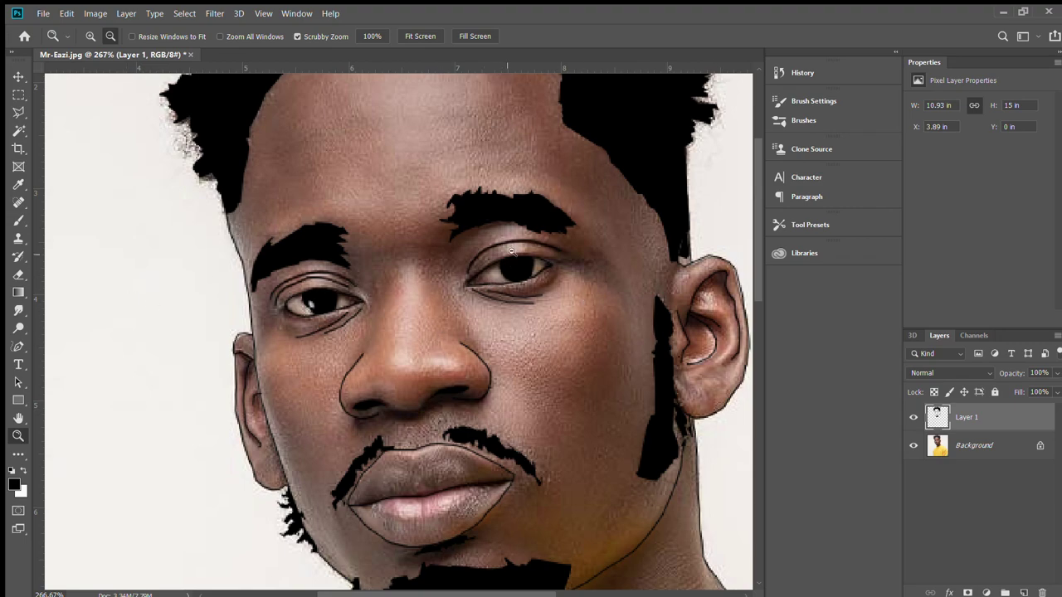
Step: Trace a curved crease along the right eye's upper eyelid, then zoom out to more of the face
left_click_drag(481, 254, 540, 245)
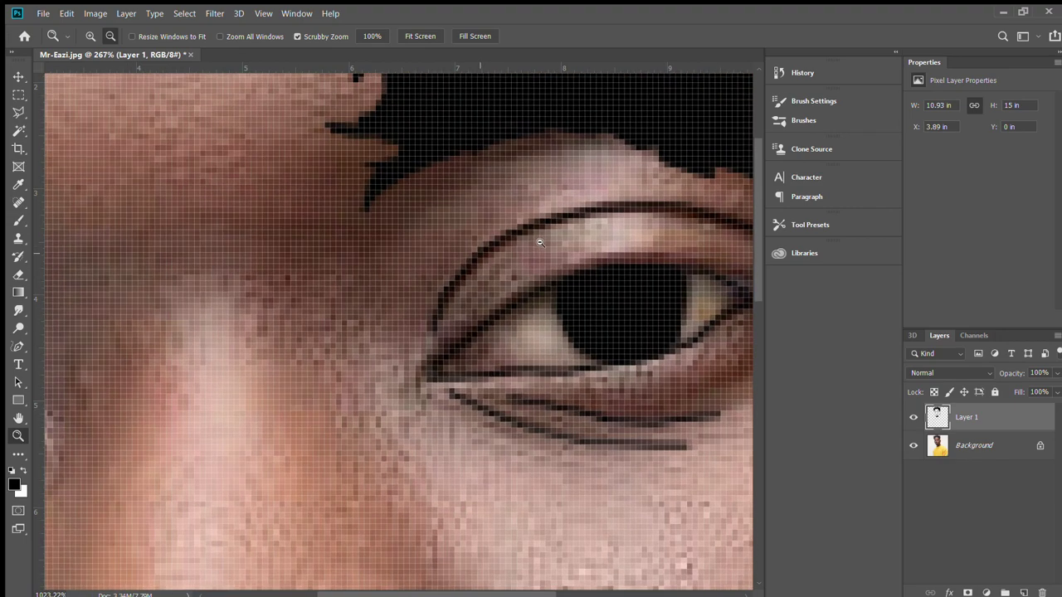
left_click(15, 347)
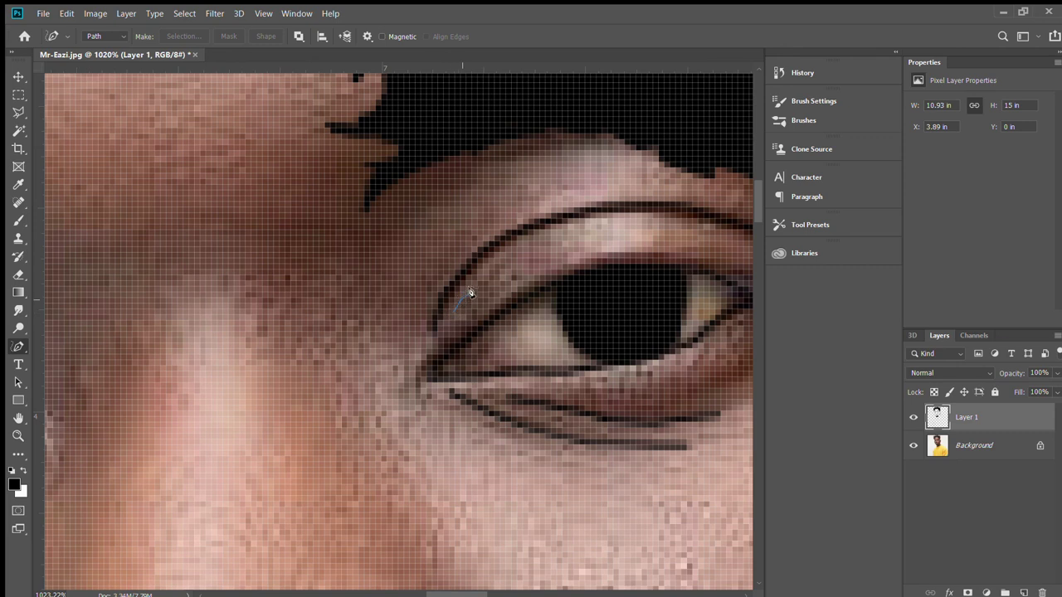
left_click_drag(470, 292, 500, 267)
left_click_drag(470, 319, 507, 284)
left_click(18, 436)
key("i")
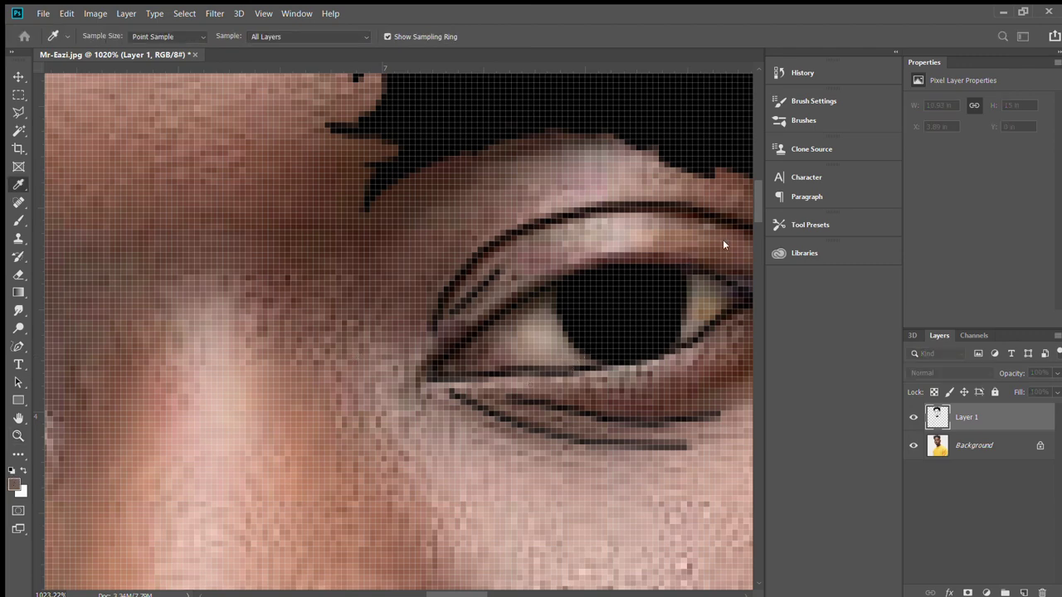
key("z")
left_click_drag(458, 346, 415, 348)
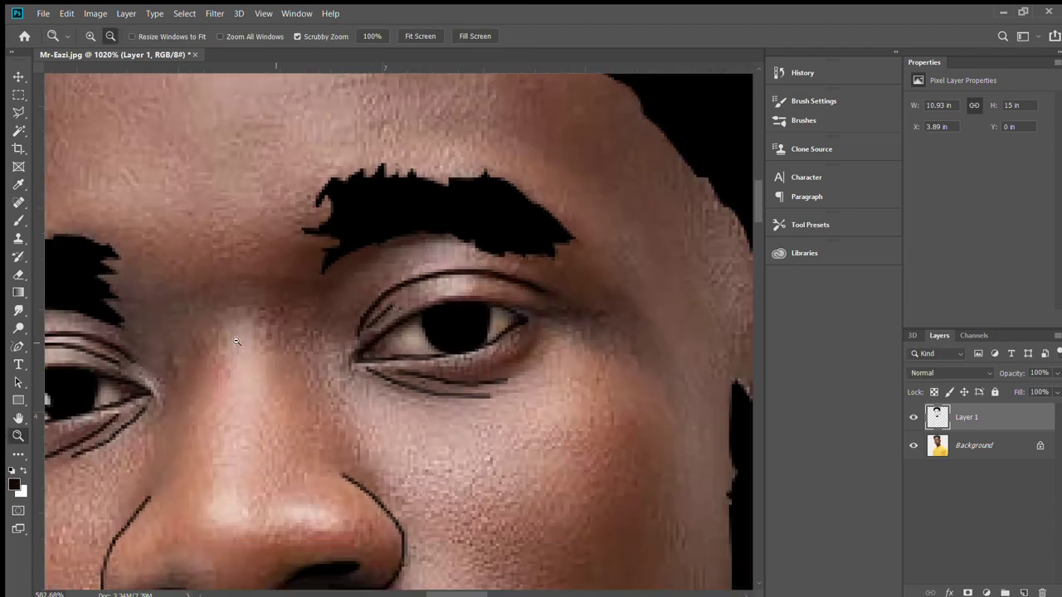
left_click_drag(273, 342, 196, 347)
left_click(916, 446)
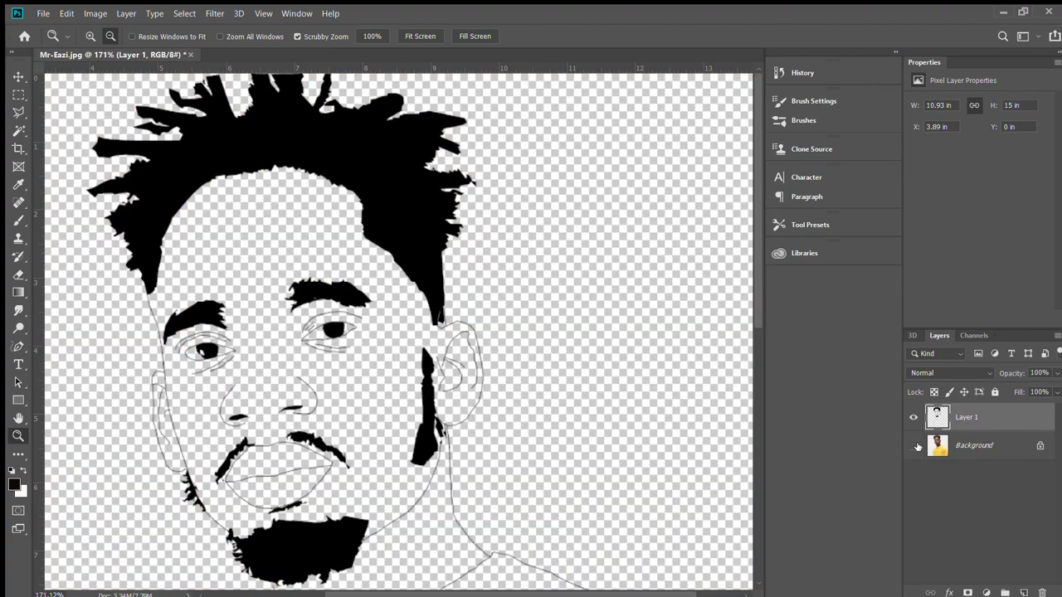
mouse_move(320, 318)
left_mouse_down()
mouse_move(343, 324)
mouse_move(249, 324)
left_mouse_up()
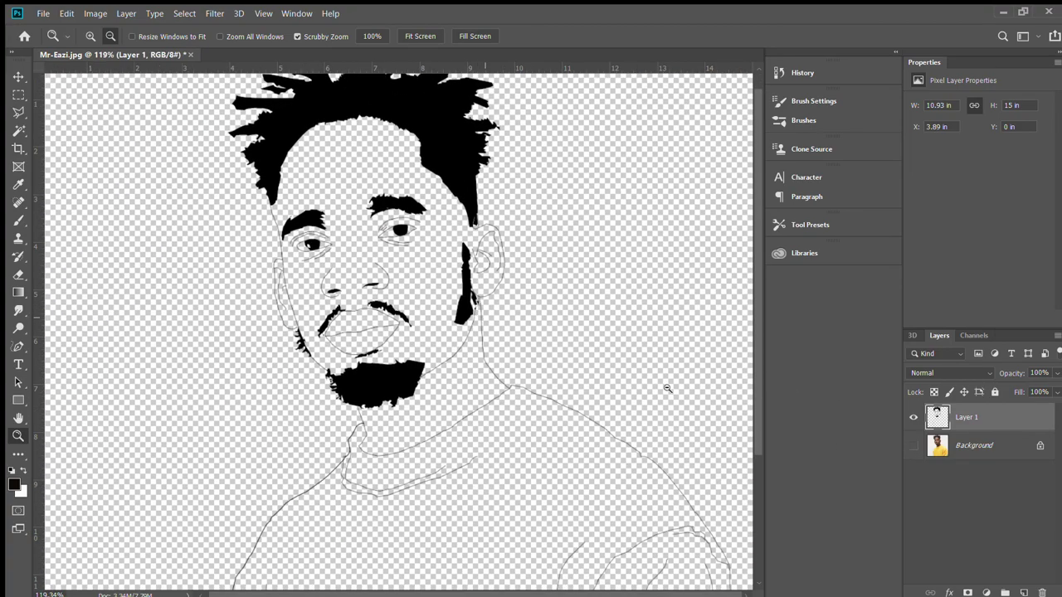
left_click(914, 446)
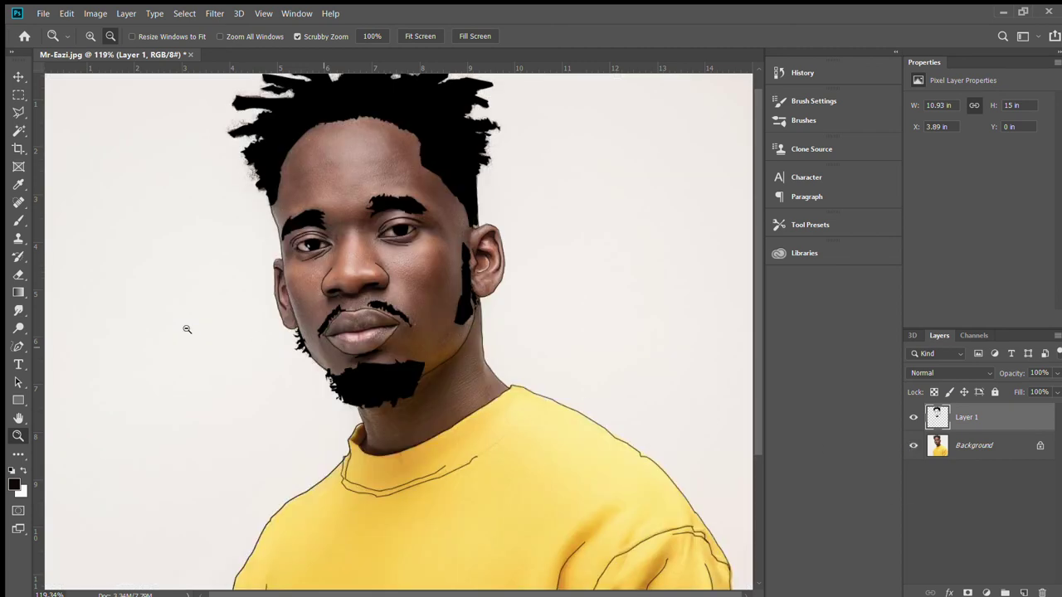
scroll(454, 338, "down", 1)
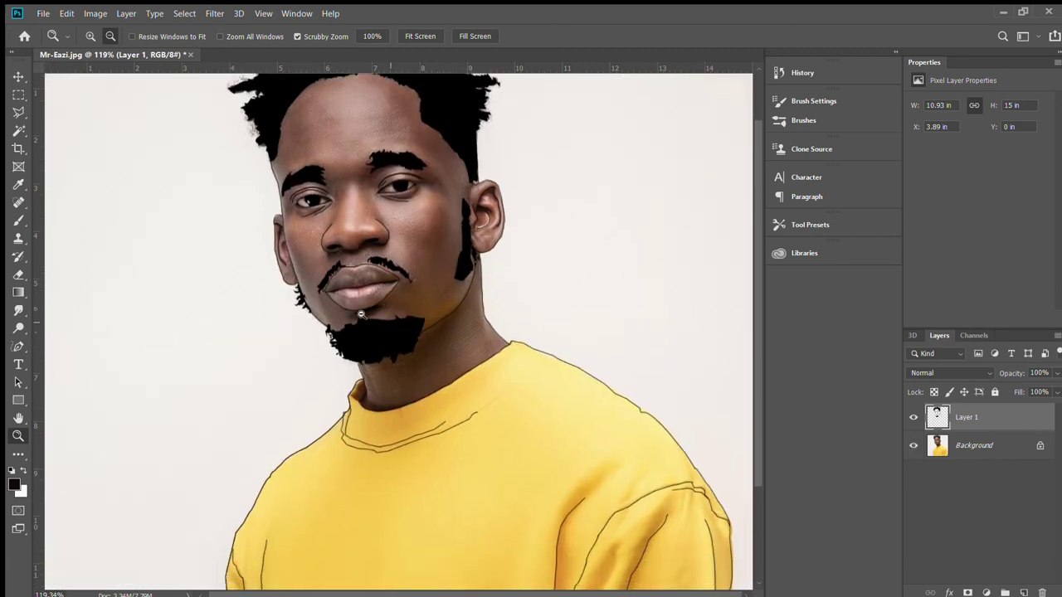
scroll(454, 339, "down", 3)
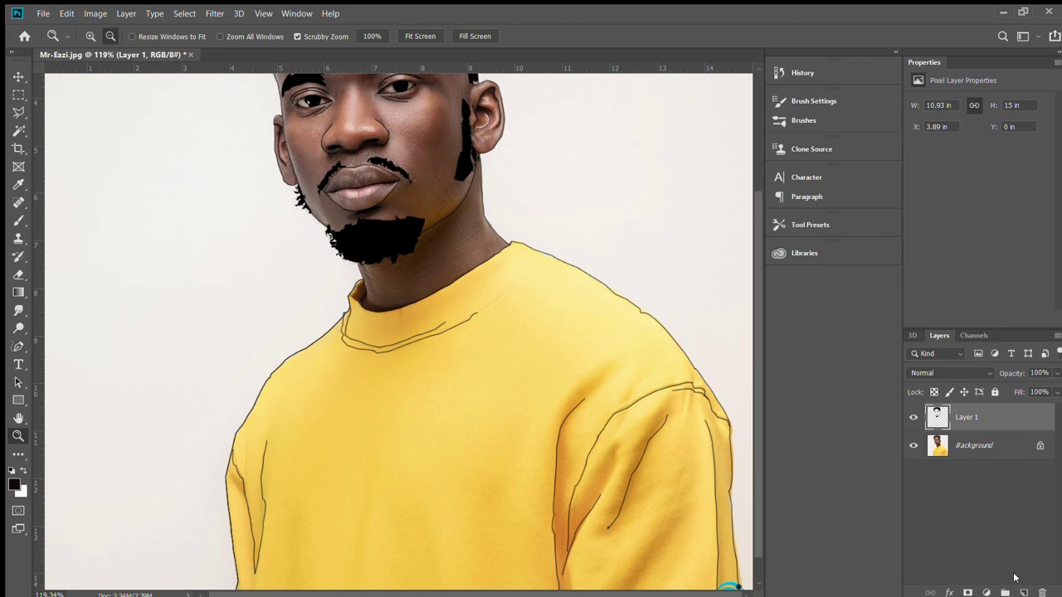